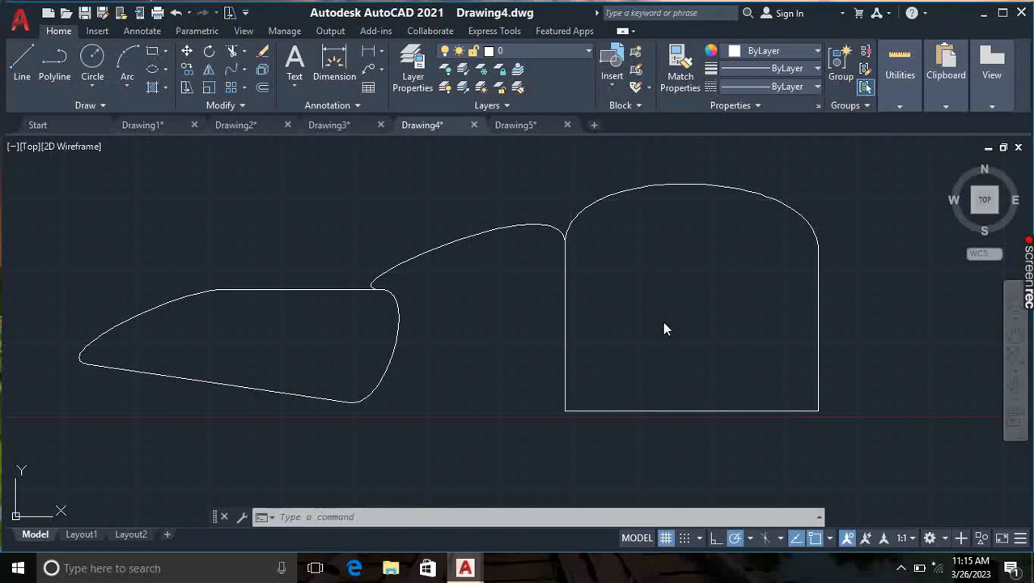
Make the empty Drawing5 drawing the active one.
{"action": "scroll", "coordinate": [663, 323], "scroll_direction": "down", "scroll_amount": 2}
{"action": "scroll", "coordinate": [655, 325], "scroll_direction": "down", "scroll_amount": 5}
{"action": "left_click", "coordinate": [508, 123]}
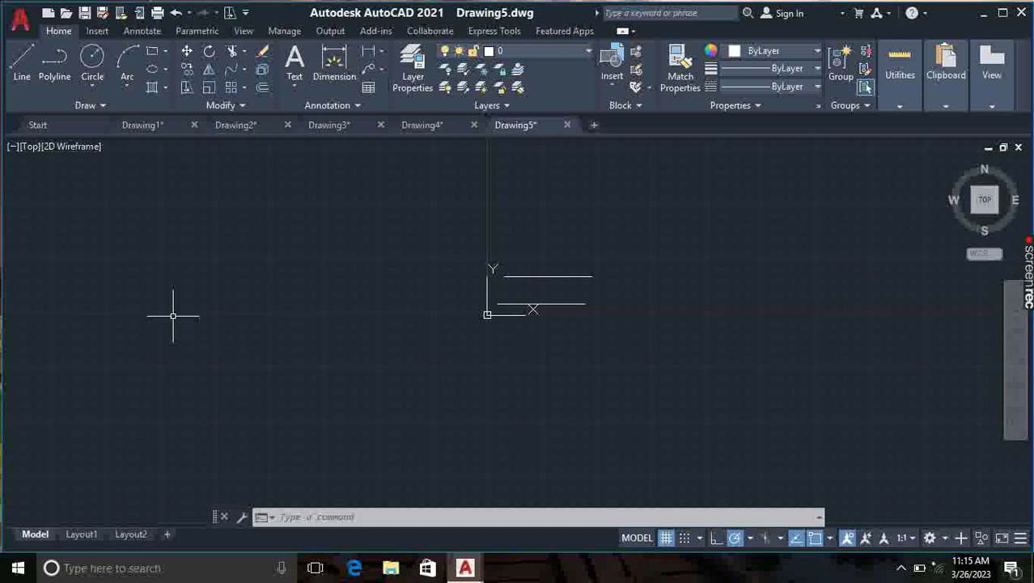
{"action": "left_click", "coordinate": [23, 61]}
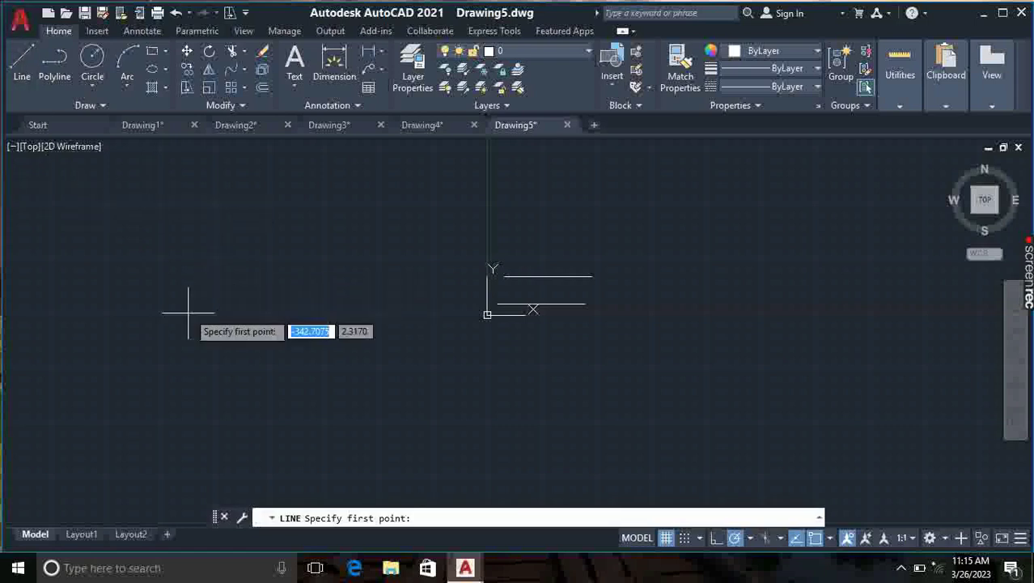
{"action": "left_click", "coordinate": [187, 328]}
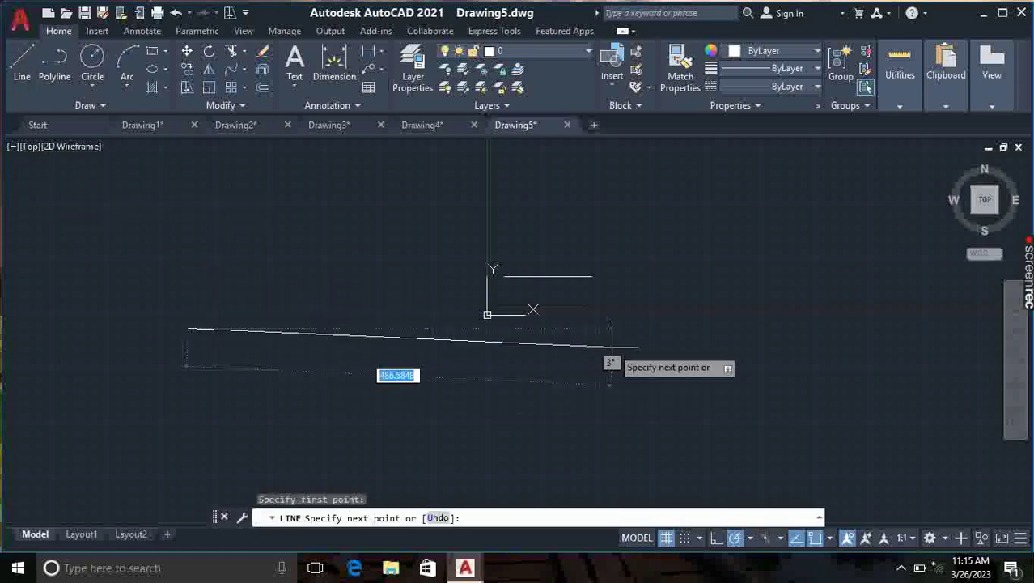
{"action": "type", "text": "10"}
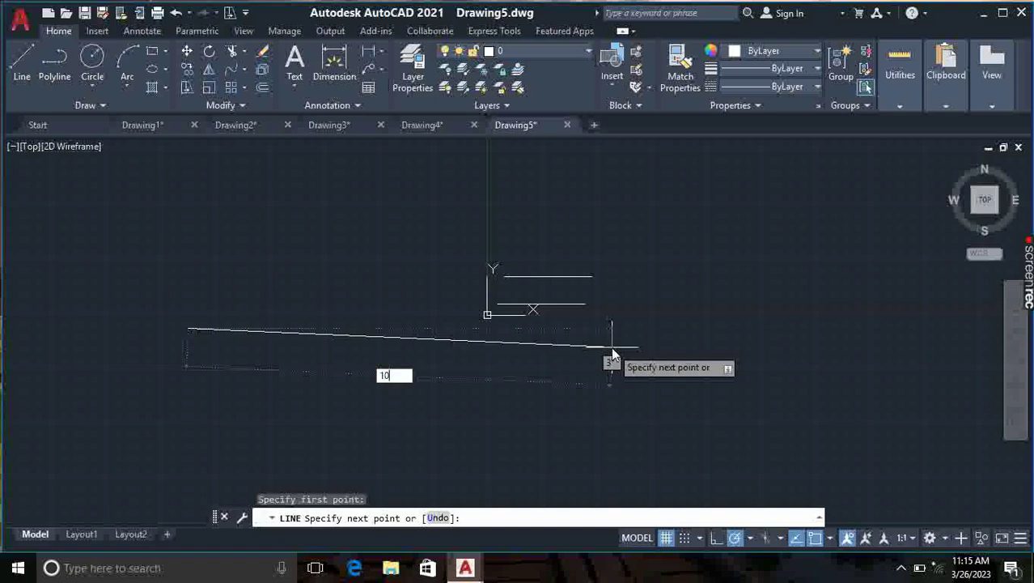
{"action": "key", "text": "Return"}
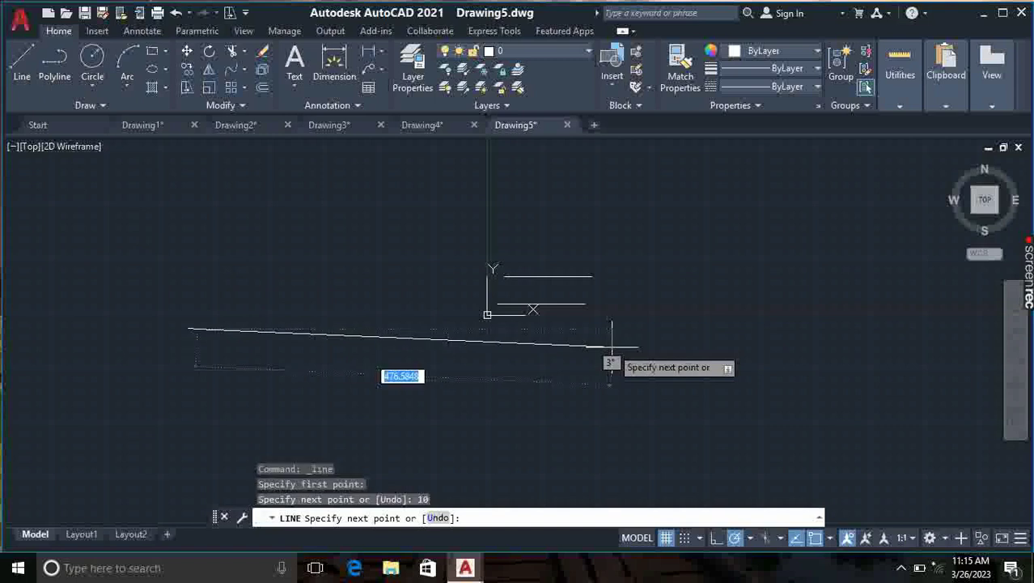
{"action": "type", "text": "10"}
{"action": "key", "text": "Return"}
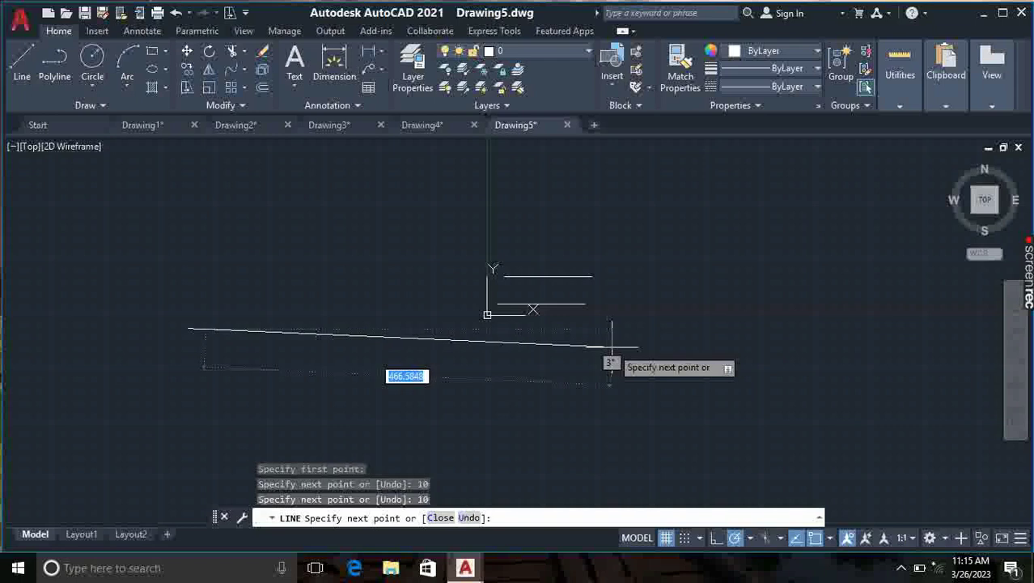
{"action": "key", "text": "Return"}
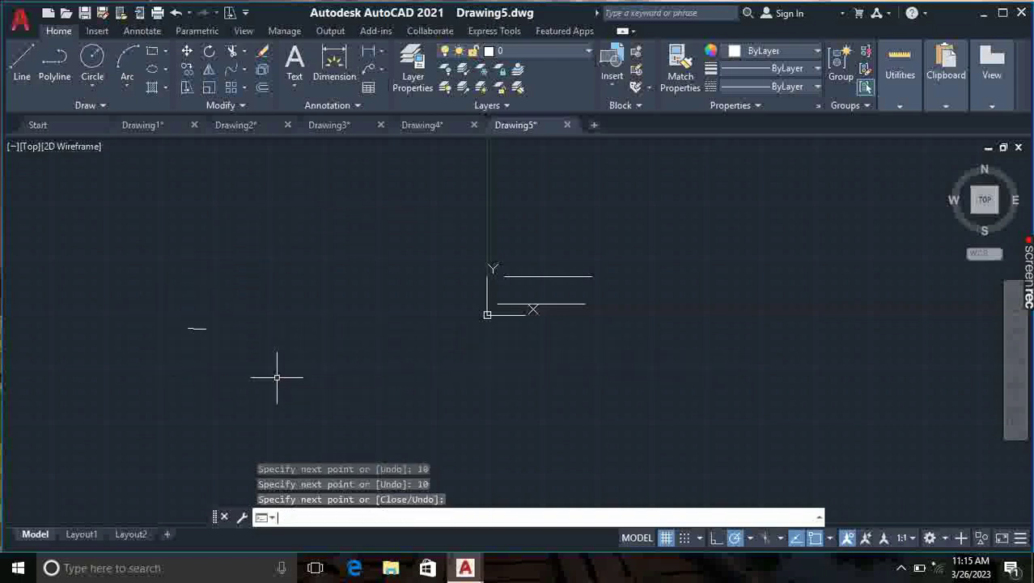
{"action": "scroll", "coordinate": [198, 328], "scroll_direction": "up", "scroll_amount": 5}
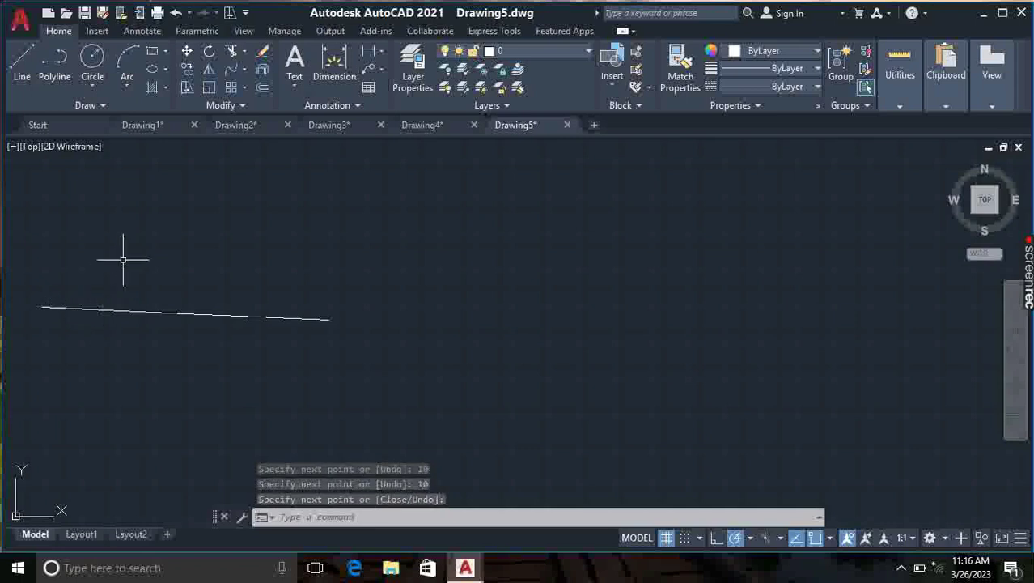
{"action": "left_click", "coordinate": [334, 61]}
{"action": "key", "text": "Return"}
{"action": "left_click", "coordinate": [42, 307]}
{"action": "left_click", "coordinate": [329, 320]}
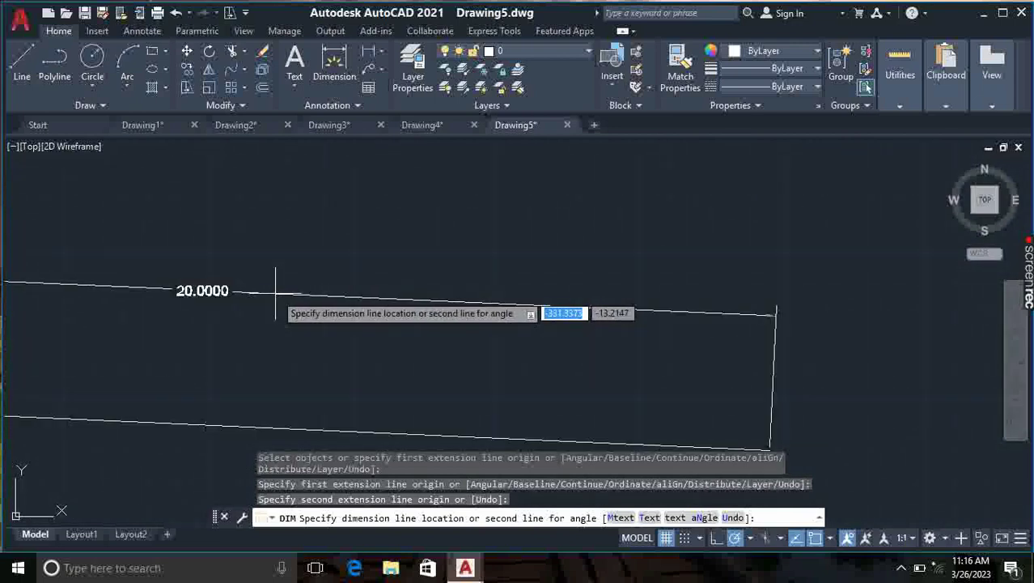
{"action": "key", "text": "Escape"}
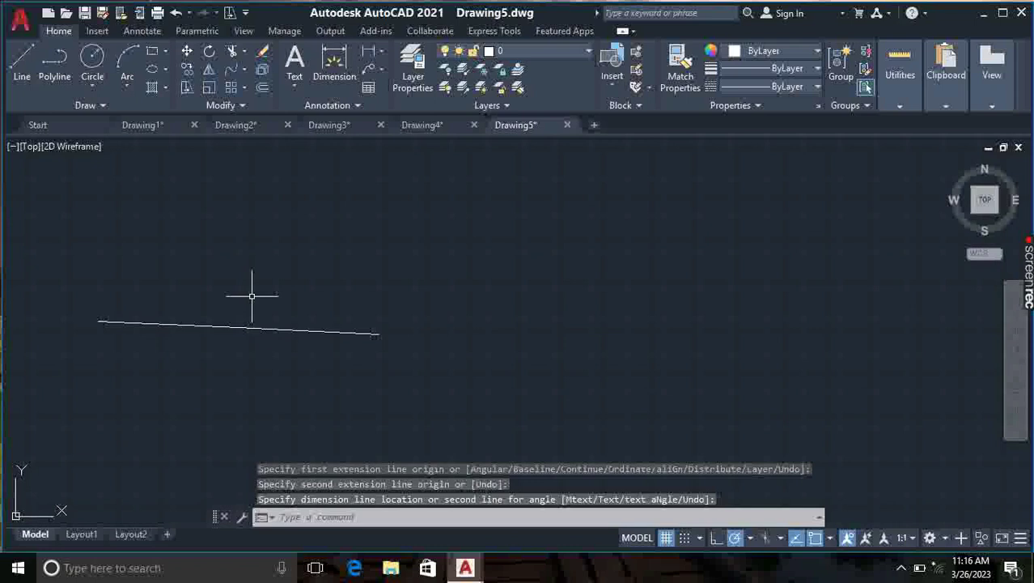
{"action": "key", "text": "ctrl+z"}
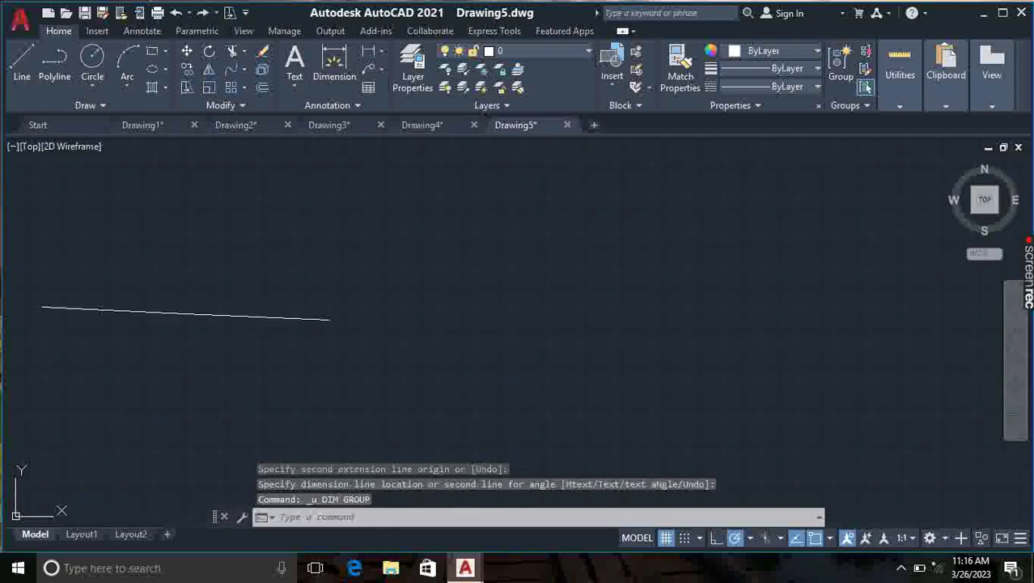
{"action": "key", "text": "ctrl+z"}
{"action": "key", "text": "ctrl+z"}
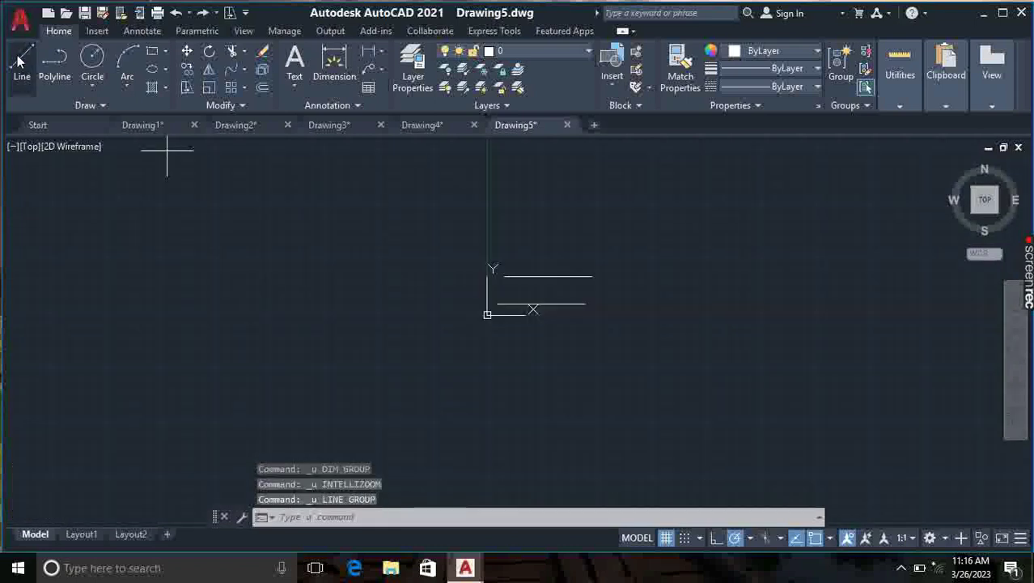
Draw a 10-unit slanted line starting at the upper left of the sheet.
{"action": "left_click", "coordinate": [20, 60]}
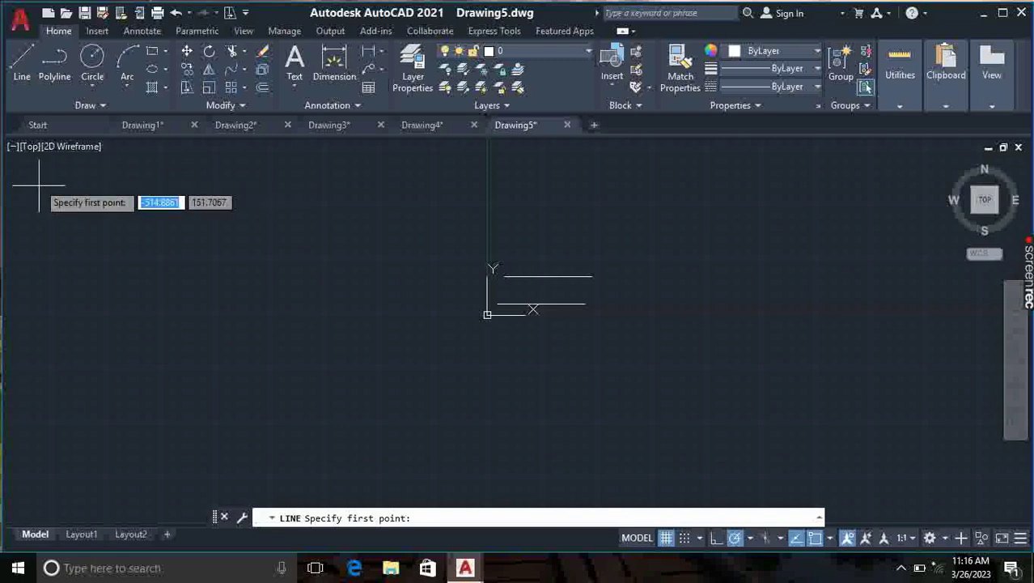
{"action": "left_click", "coordinate": [183, 296]}
{"action": "type", "text": "1"}
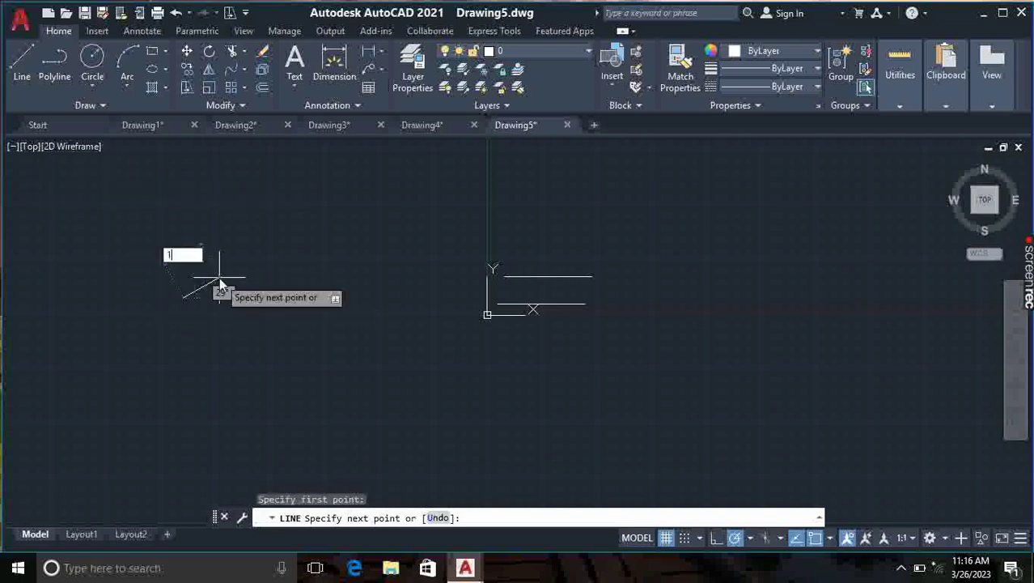
{"action": "type", "text": "0"}
{"action": "key", "text": "Return"}
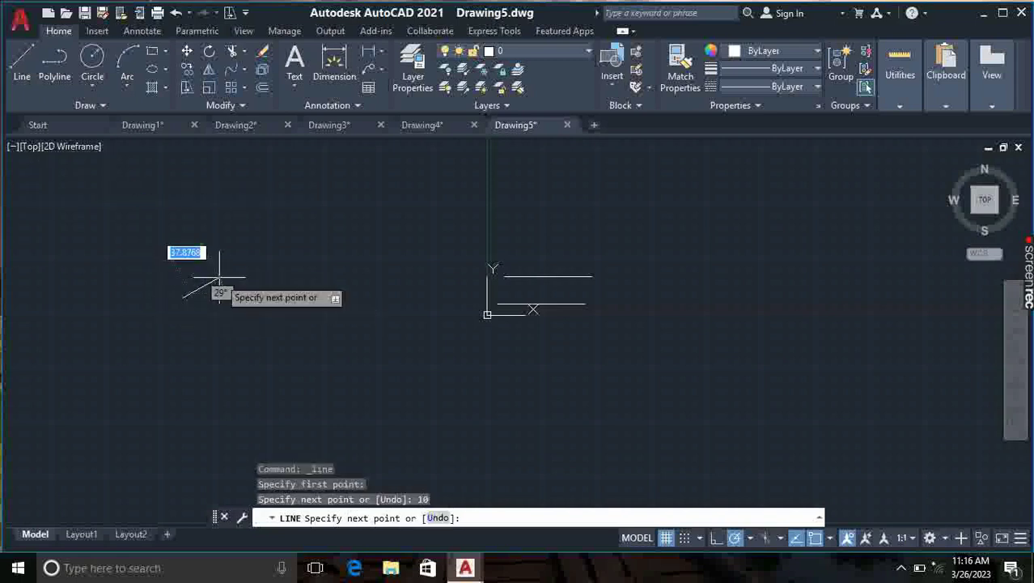
{"action": "key", "text": "Return"}
{"action": "scroll", "coordinate": [223, 294], "scroll_direction": "up", "scroll_amount": 6}
{"action": "middle_click_drag", "start_coordinate": [160, 291], "coordinate": [425, 326]}
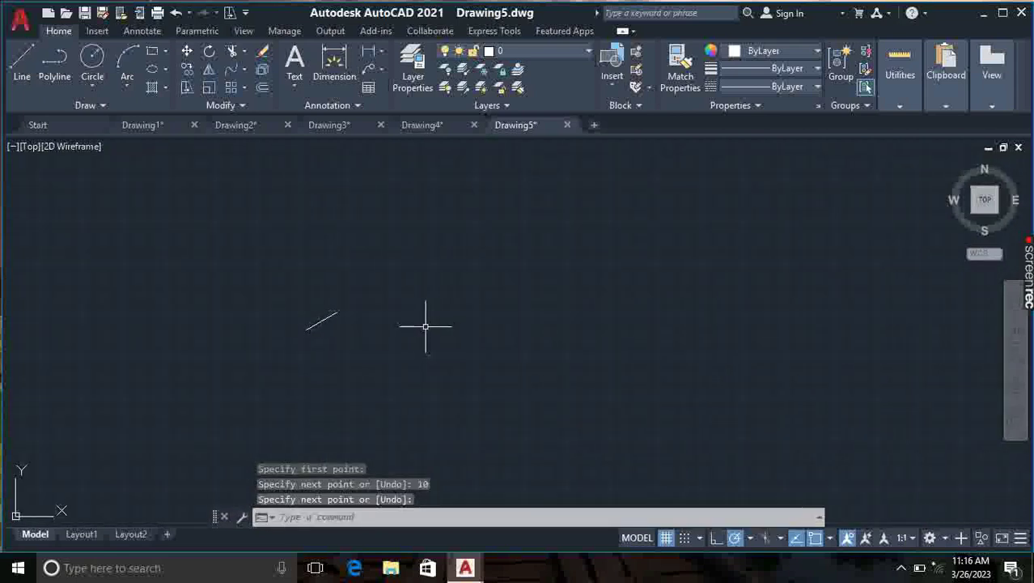
Preview a 10.0000 dimension between the line's endpoints, then cancel without placing it.
{"action": "left_click", "coordinate": [334, 63]}
{"action": "left_click", "coordinate": [305, 329]}
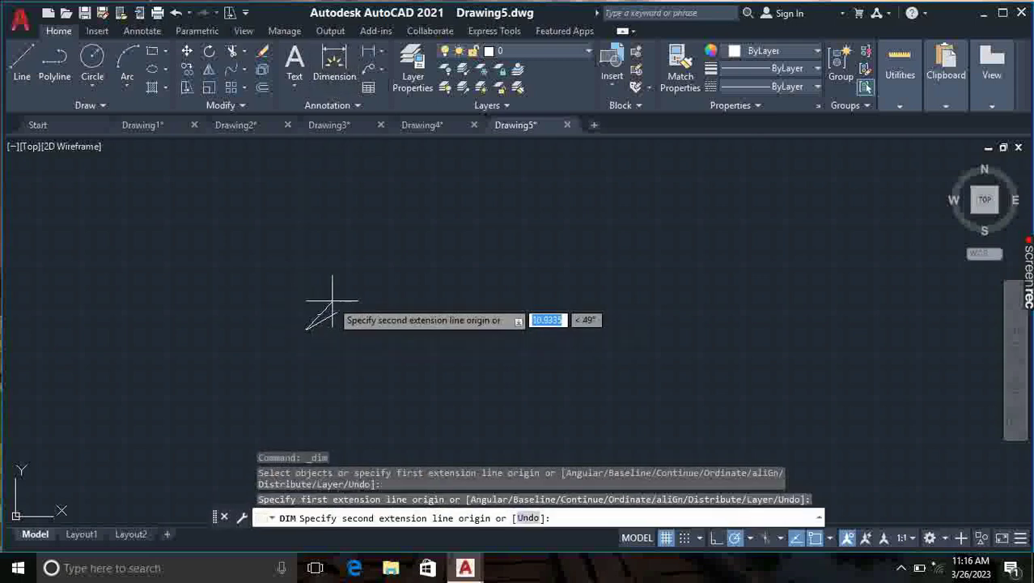
{"action": "scroll", "coordinate": [334, 309], "scroll_direction": "up", "scroll_amount": 8}
{"action": "mouse_move", "coordinate": [341, 295]}
{"action": "middle_mouse_down"}
{"action": "mouse_move", "coordinate": [353, 425]}
{"action": "mouse_move", "coordinate": [499, 300]}
{"action": "middle_mouse_up"}
{"action": "left_click", "coordinate": [354, 424]}
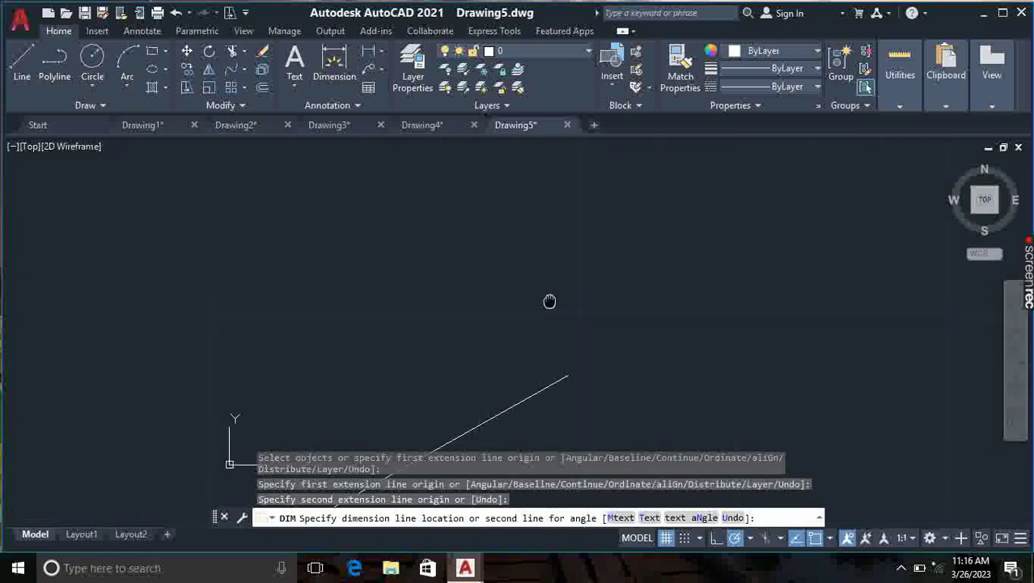
{"action": "scroll", "coordinate": [397, 300], "scroll_direction": "down", "scroll_amount": 2}
{"action": "scroll", "coordinate": [496, 281], "scroll_direction": "down", "scroll_amount": 2}
{"action": "scroll", "coordinate": [496, 282], "scroll_direction": "up", "scroll_amount": 2}
{"action": "scroll", "coordinate": [486, 299], "scroll_direction": "up", "scroll_amount": 2}
{"action": "scroll", "coordinate": [247, 324], "scroll_direction": "down", "scroll_amount": 2}
{"action": "scroll", "coordinate": [267, 326], "scroll_direction": "up", "scroll_amount": 2}
{"action": "scroll", "coordinate": [271, 326], "scroll_direction": "up", "scroll_amount": 2}
{"action": "key", "text": "Escape"}
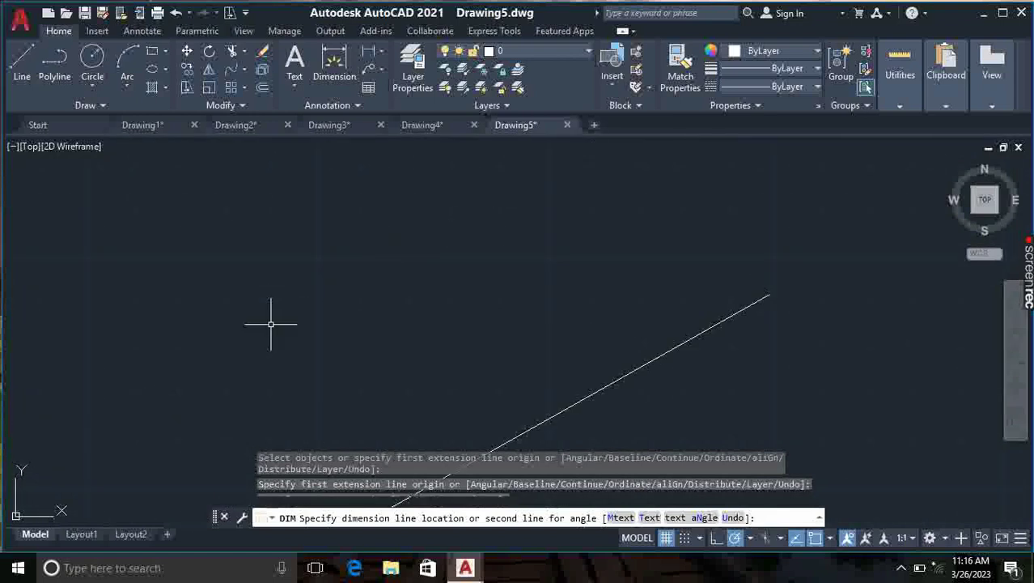
{"action": "scroll", "coordinate": [289, 319], "scroll_direction": "down", "scroll_amount": 5}
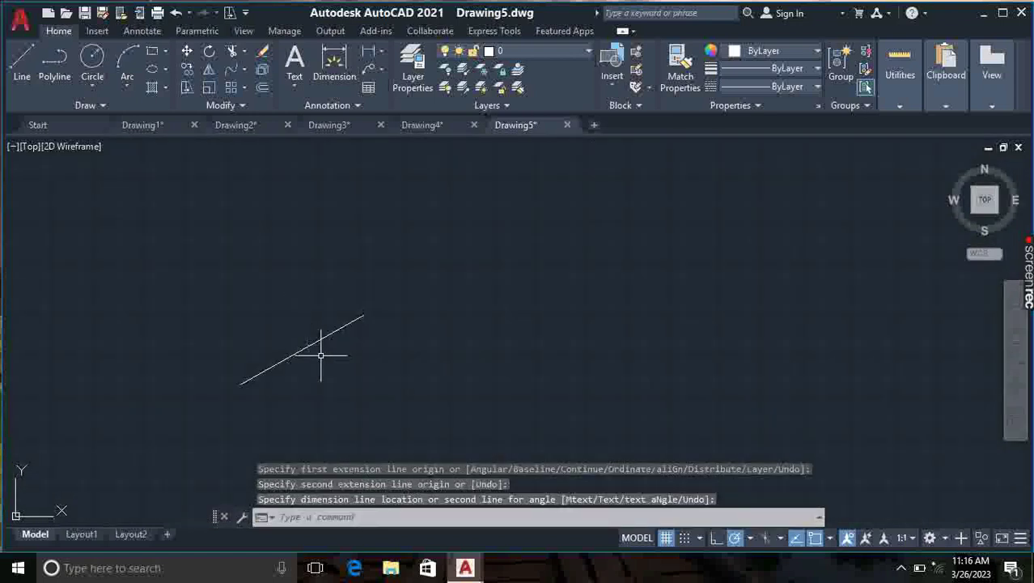
Draw a 10-unit horizontal line to the right of the slanted line.
{"action": "type", "text": "l"}
{"action": "key", "text": "Return"}
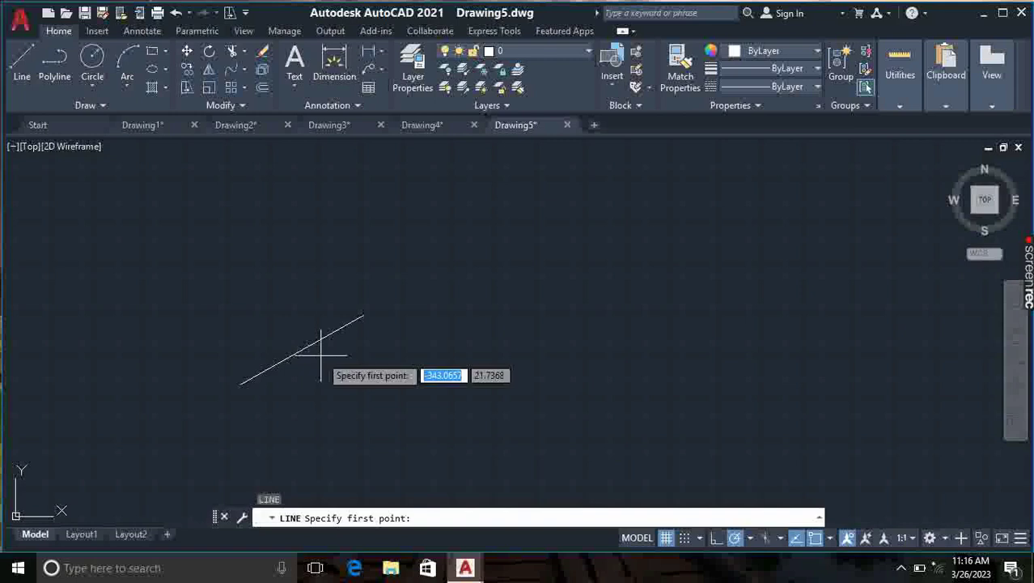
{"action": "left_click", "coordinate": [475, 373]}
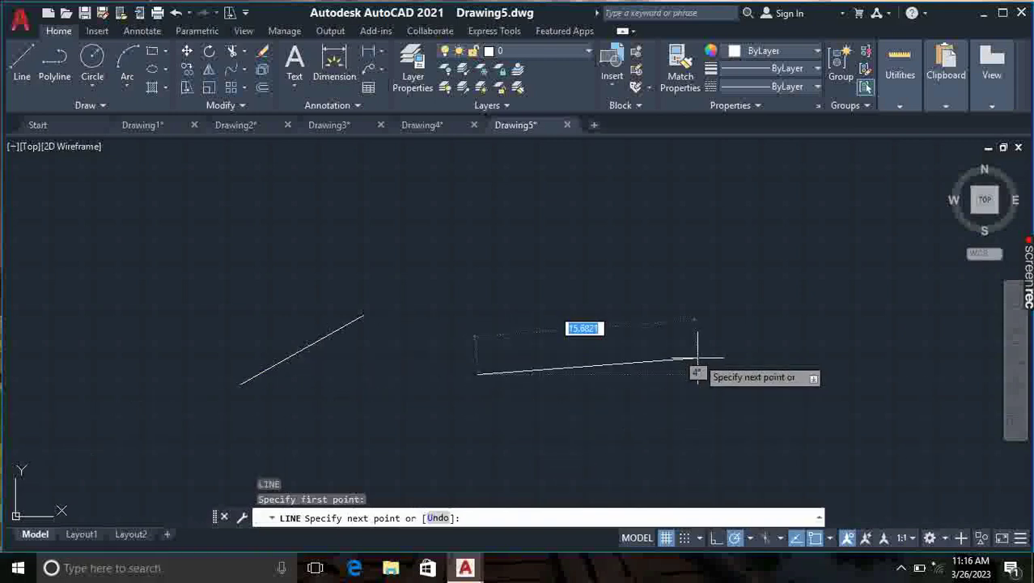
{"action": "type", "text": "10"}
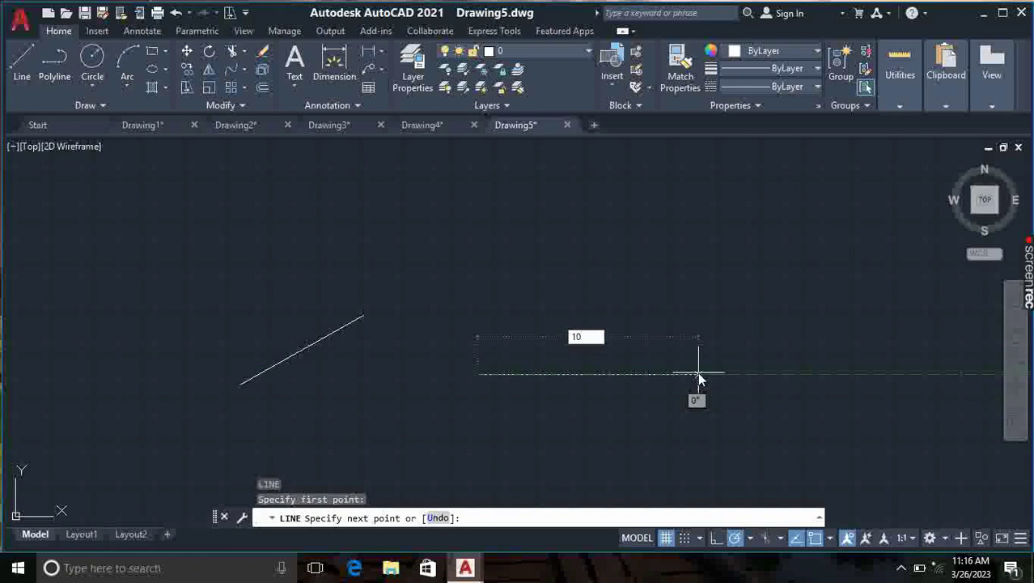
{"action": "key", "text": "Return"}
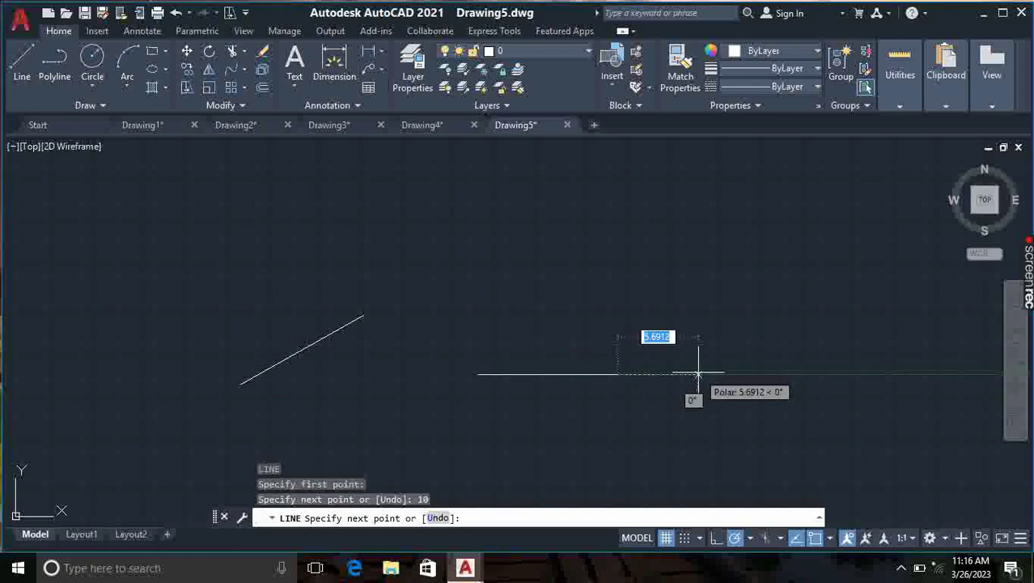
{"action": "key", "text": "Return"}
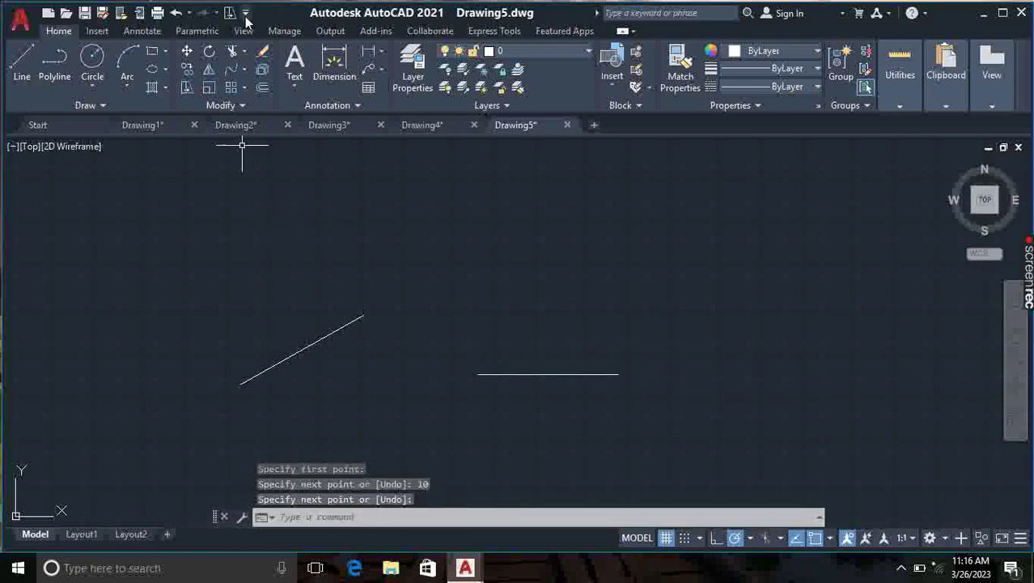
Start a dimension on the horizontal line's left end, then cancel it.
{"action": "left_click", "coordinate": [334, 64]}
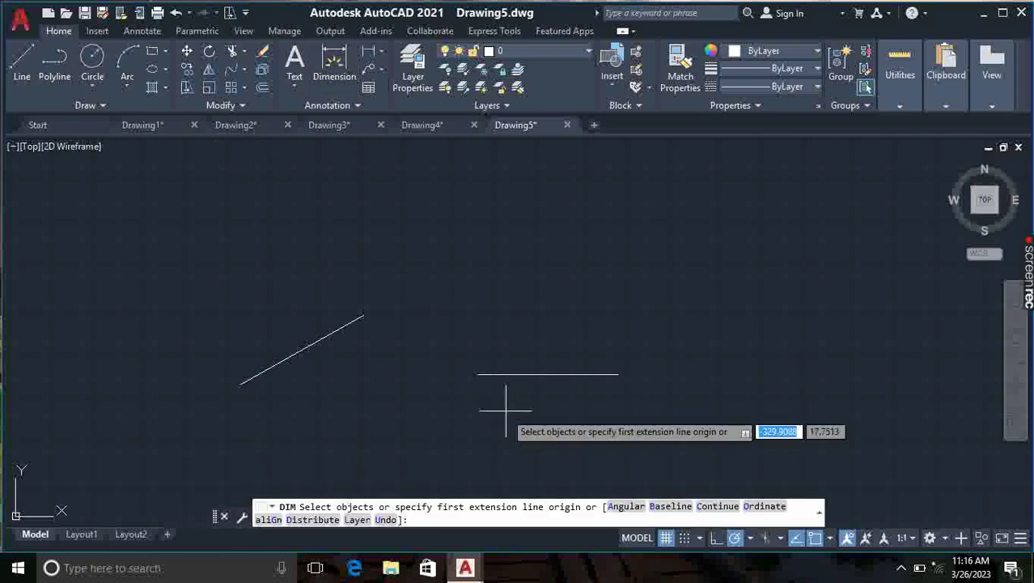
{"action": "left_click", "coordinate": [477, 374]}
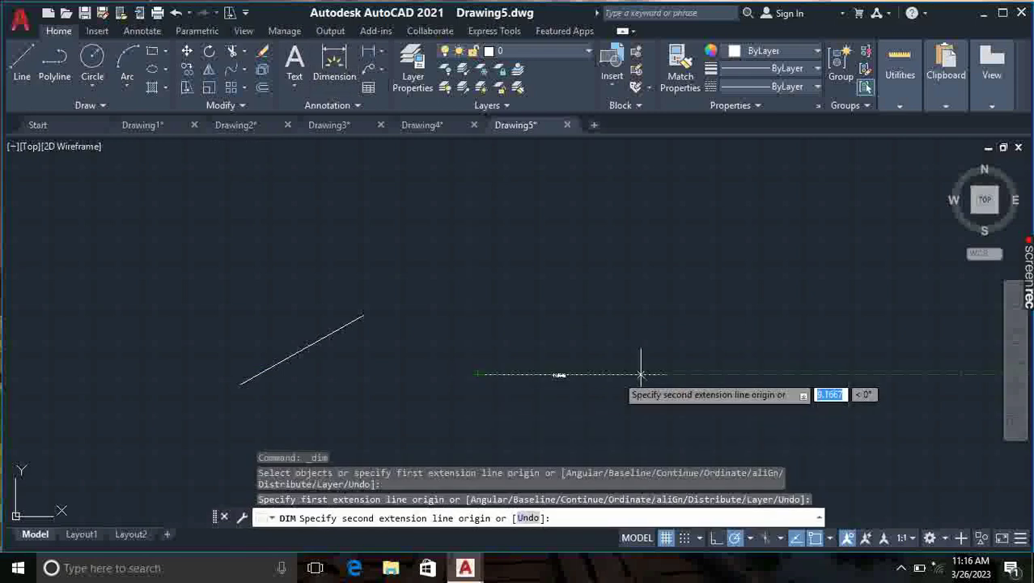
{"action": "scroll", "coordinate": [629, 371], "scroll_direction": "up", "scroll_amount": 5}
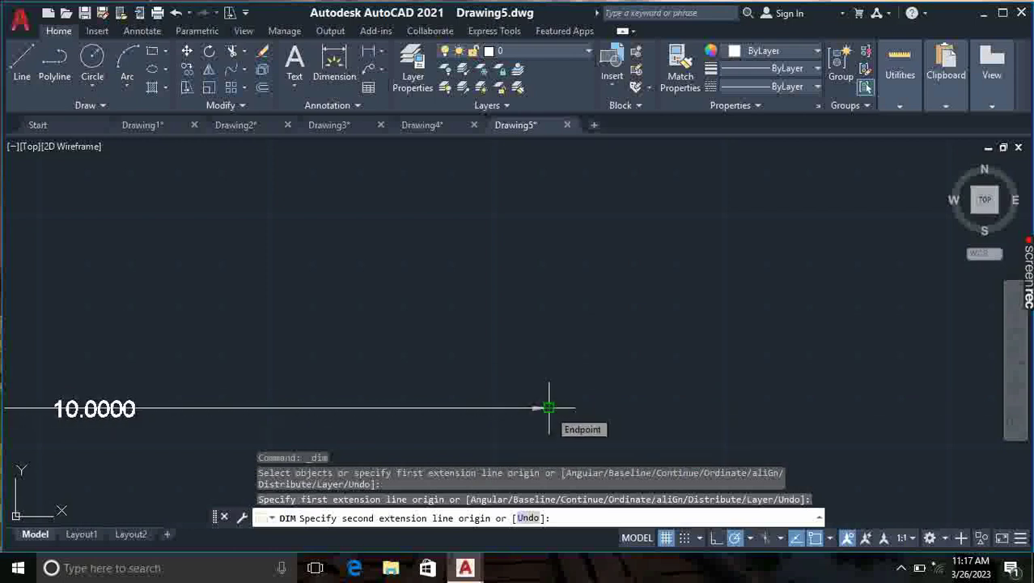
{"action": "scroll", "coordinate": [548, 407], "scroll_direction": "down", "scroll_amount": 5}
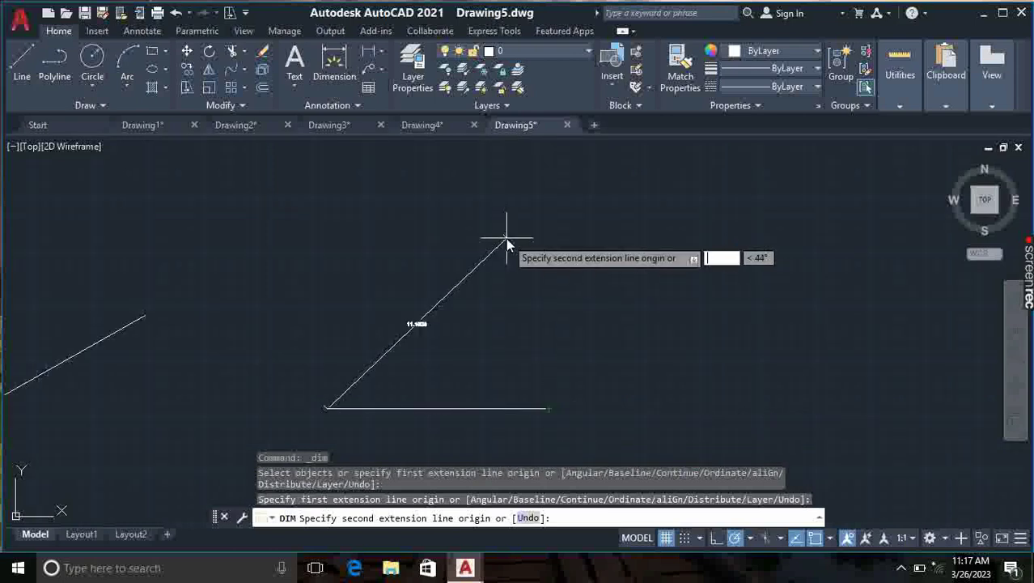
{"action": "key", "text": "Escape"}
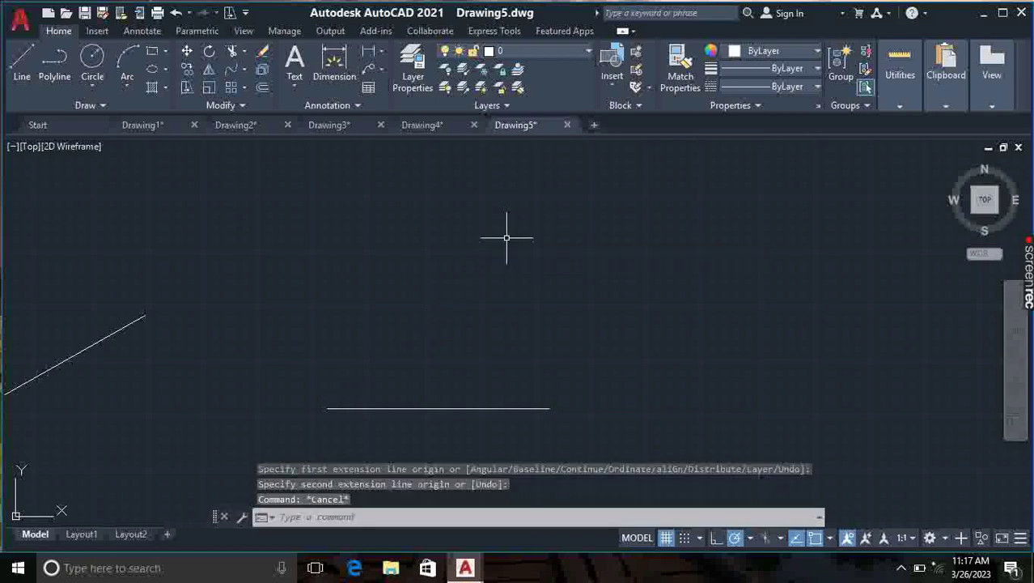
Zoom and pan the view left to open up empty drawing space.
{"action": "scroll", "coordinate": [207, 233], "scroll_direction": "down", "scroll_amount": 4}
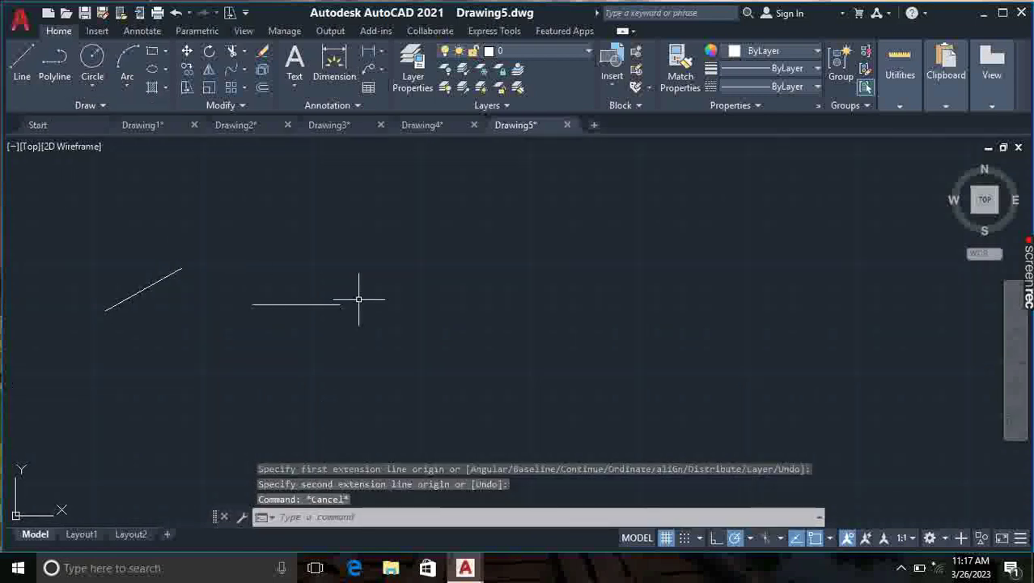
{"action": "scroll", "coordinate": [409, 324], "scroll_direction": "up", "scroll_amount": 4}
{"action": "scroll", "coordinate": [437, 300], "scroll_direction": "down", "scroll_amount": 6}
{"action": "middle_click_drag", "start_coordinate": [455, 300], "coordinate": [105, 303]}
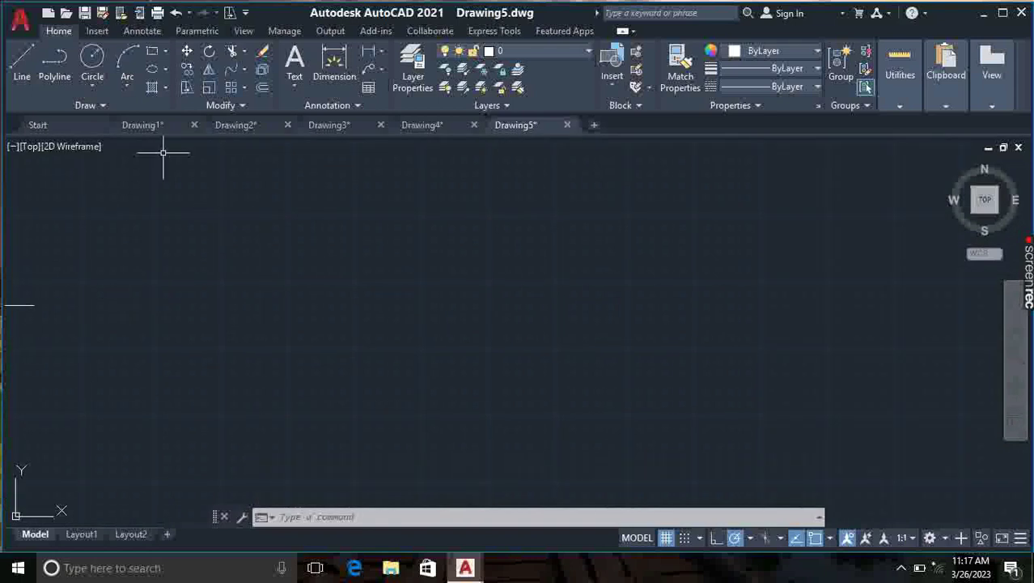
Draw the upper six-vertex zigzag polyline, undoing and redrawing its last segment.
{"action": "left_click", "coordinate": [56, 63]}
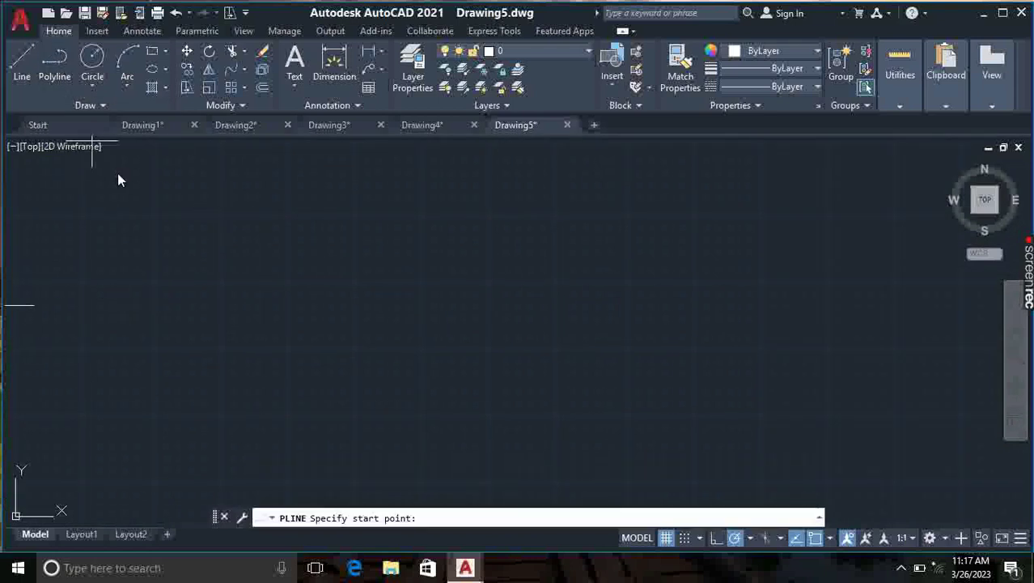
{"action": "left_click", "coordinate": [288, 332]}
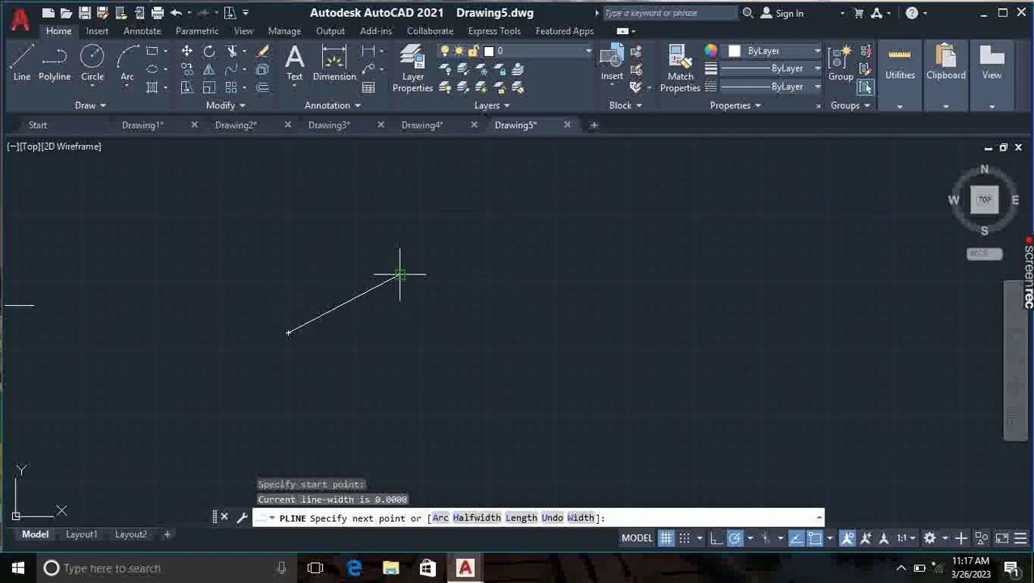
{"action": "left_click", "coordinate": [399, 276]}
{"action": "left_click", "coordinate": [496, 316]}
{"action": "left_click", "coordinate": [536, 265]}
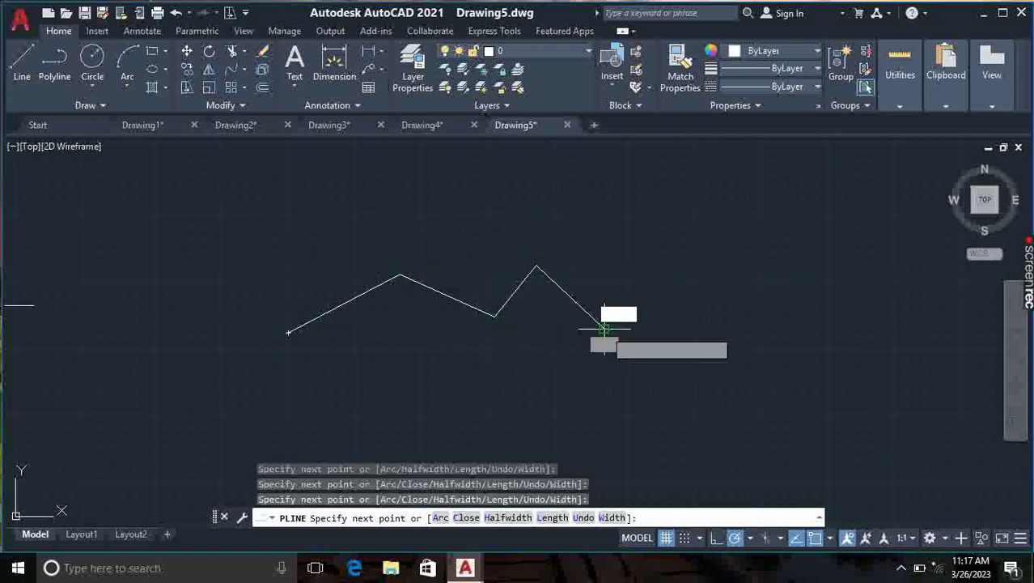
{"action": "left_click", "coordinate": [605, 327]}
{"action": "left_click", "coordinate": [645, 267]}
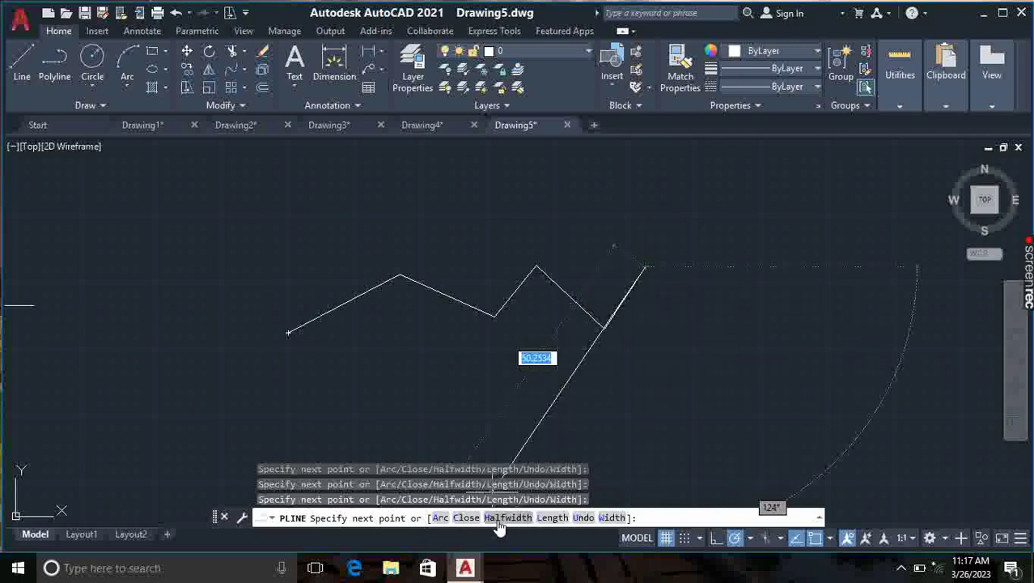
{"action": "type", "text": "u"}
{"action": "key", "text": "Return"}
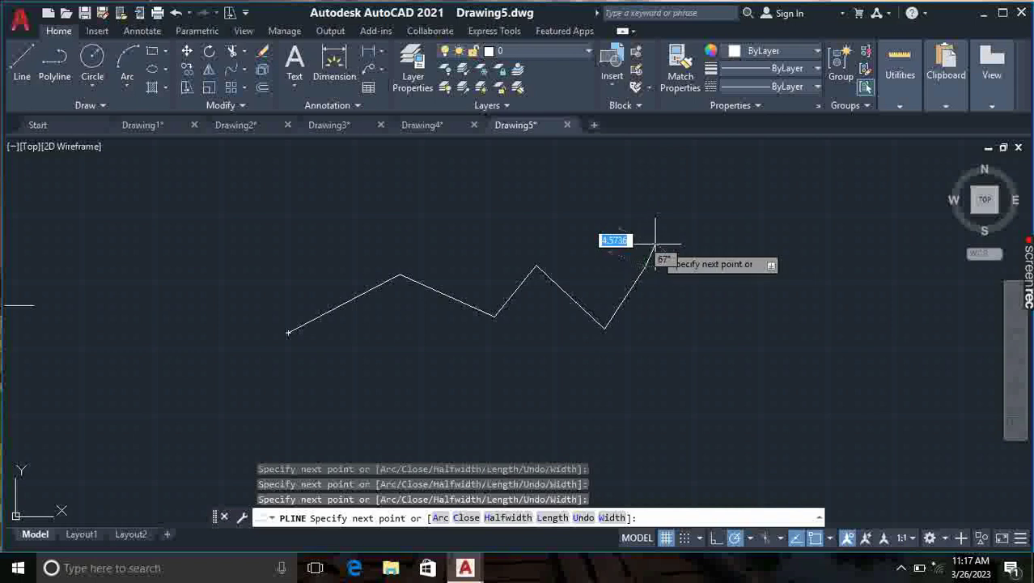
{"action": "left_click", "coordinate": [644, 267]}
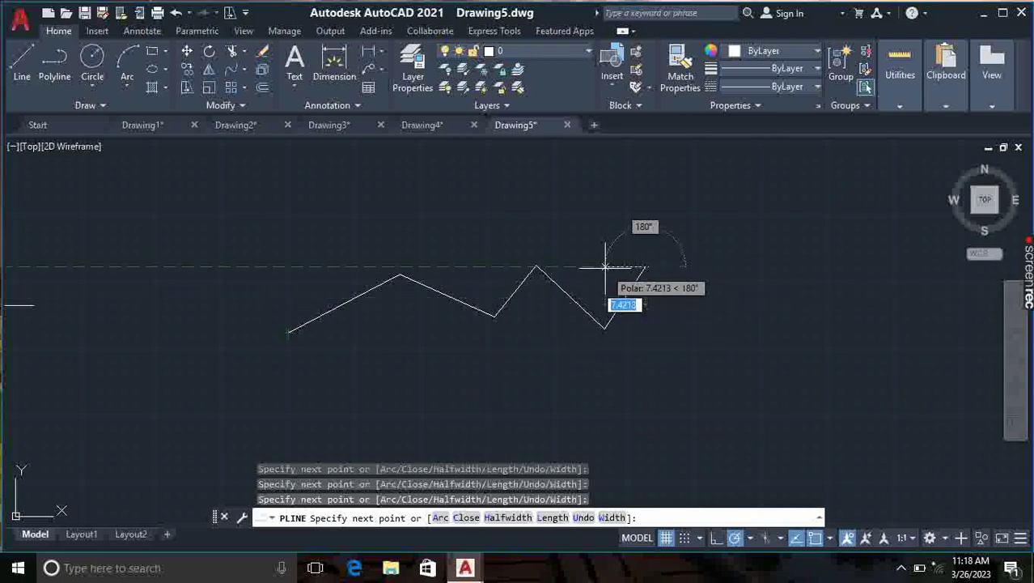
{"action": "key", "text": "Escape"}
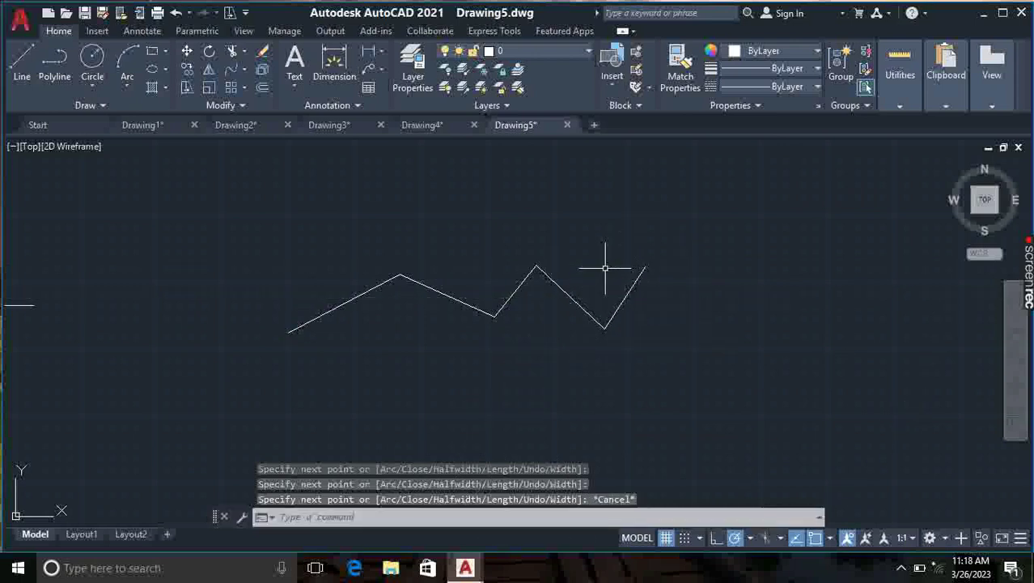
Draw a longer nine-vertex zigzag polyline beneath the first using PL.
{"action": "type", "text": "P"}
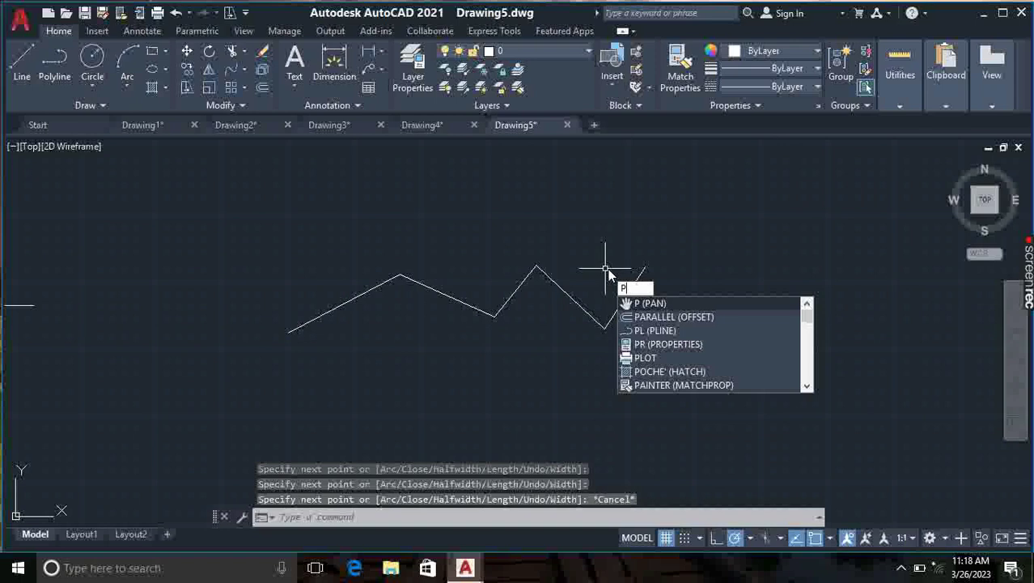
{"action": "type", "text": "L"}
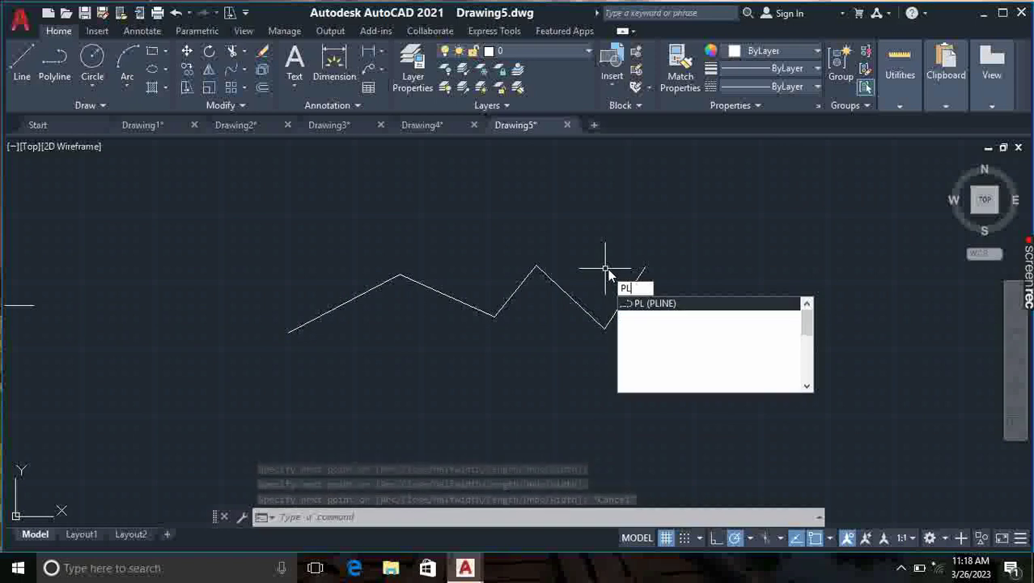
{"action": "key", "text": "Return"}
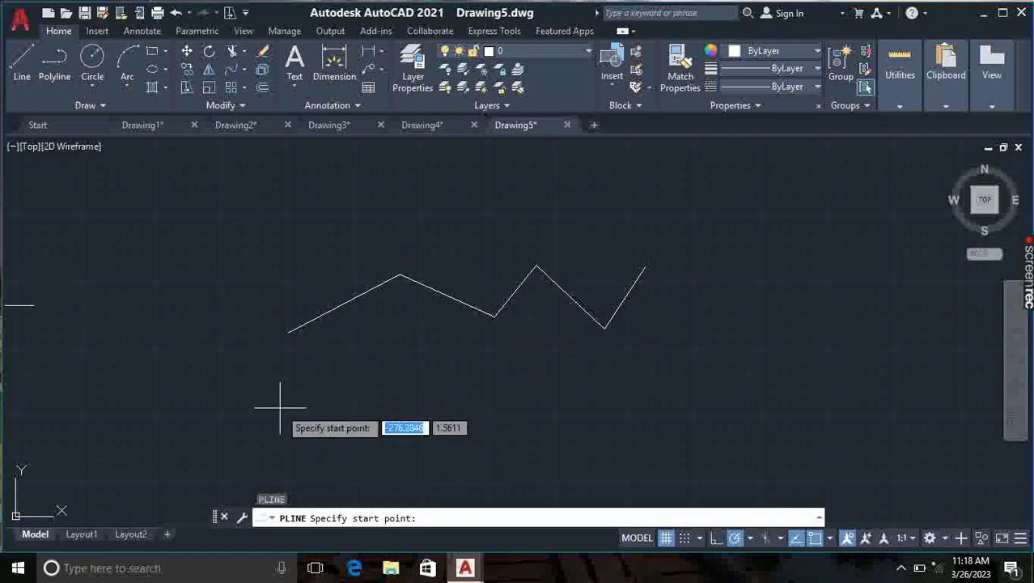
{"action": "left_click", "coordinate": [294, 386]}
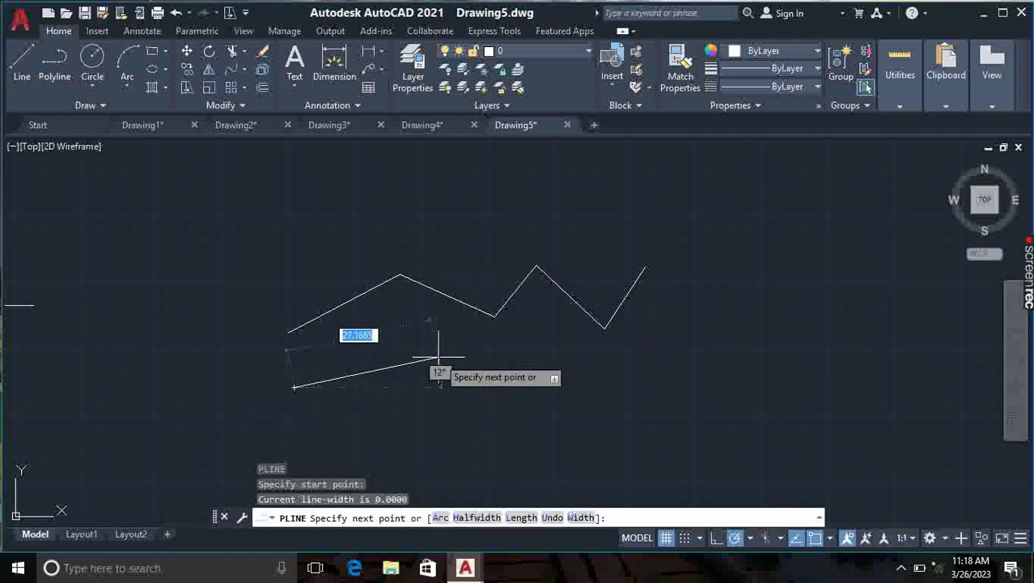
{"action": "left_click", "coordinate": [440, 357]}
{"action": "left_click", "coordinate": [476, 420]}
{"action": "left_click", "coordinate": [532, 358]}
{"action": "left_click", "coordinate": [593, 406]}
{"action": "left_click", "coordinate": [681, 341]}
{"action": "left_click", "coordinate": [740, 405]}
{"action": "left_click", "coordinate": [759, 355]}
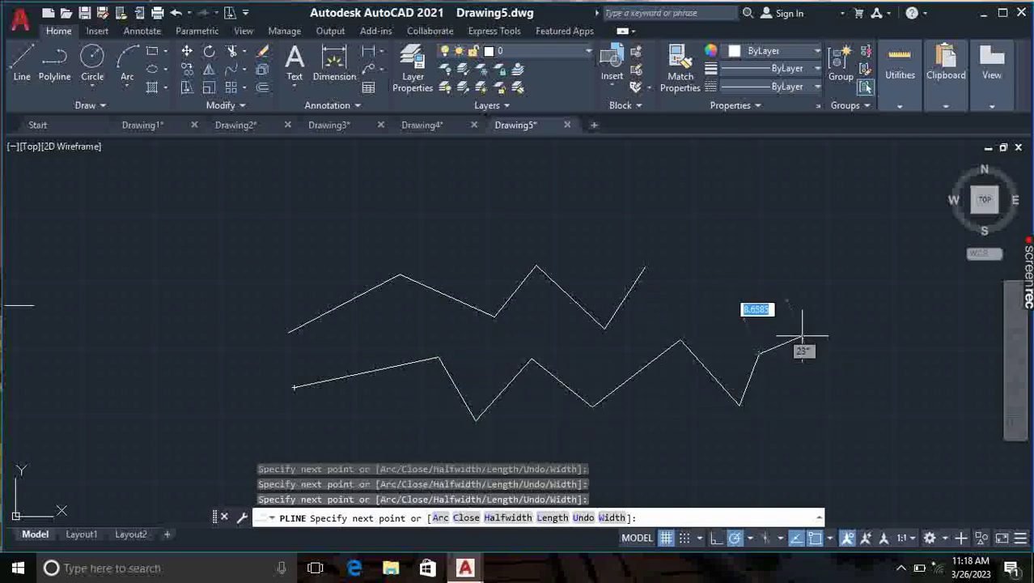
{"action": "left_click", "coordinate": [812, 385]}
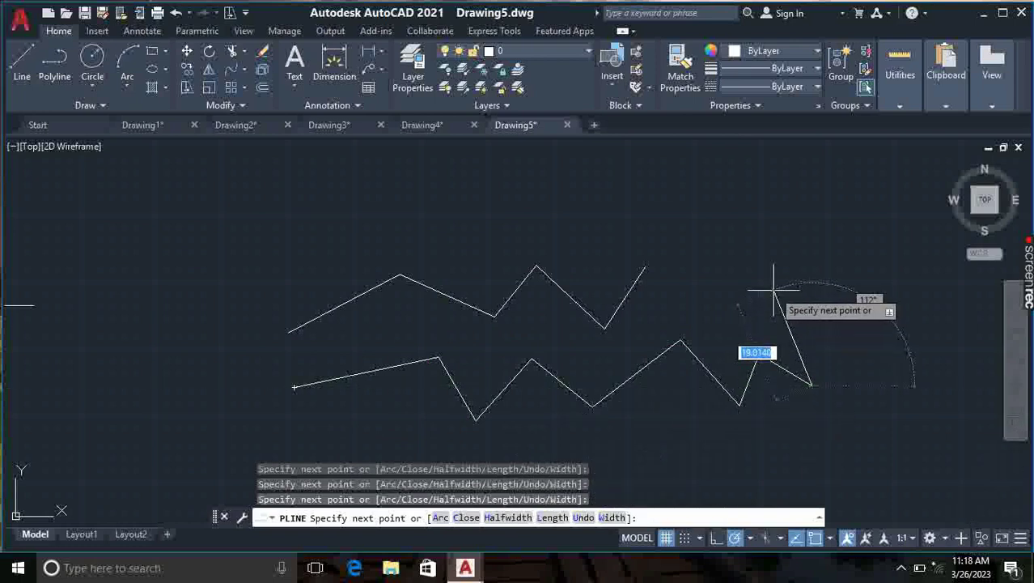
{"action": "key", "text": "Escape"}
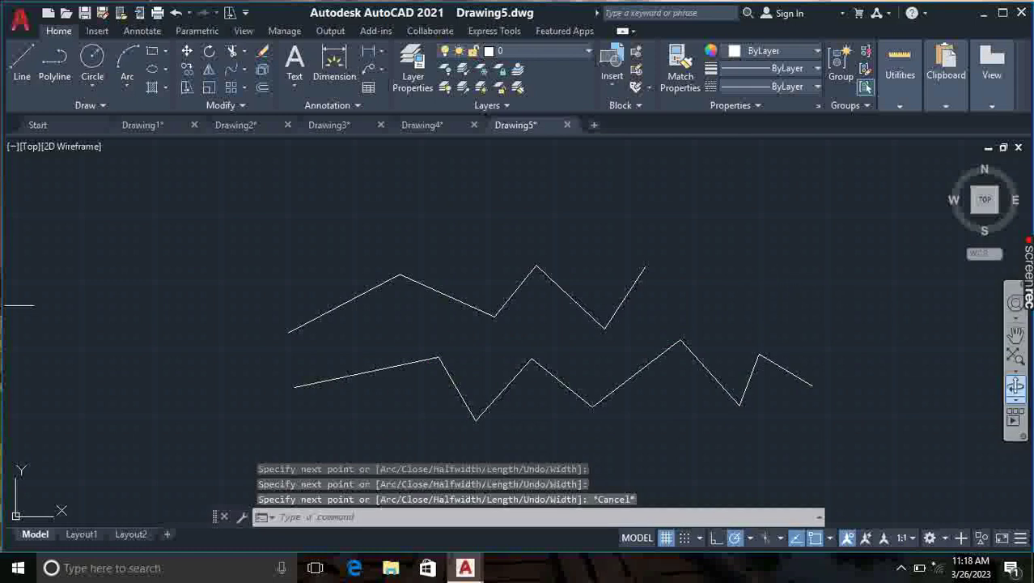
Pan the existing lines and zigzags out of view and show the Circle options list.
{"action": "left_click", "coordinate": [1021, 338]}
{"action": "scroll", "coordinate": [587, 297], "scroll_direction": "down", "scroll_amount": 4}
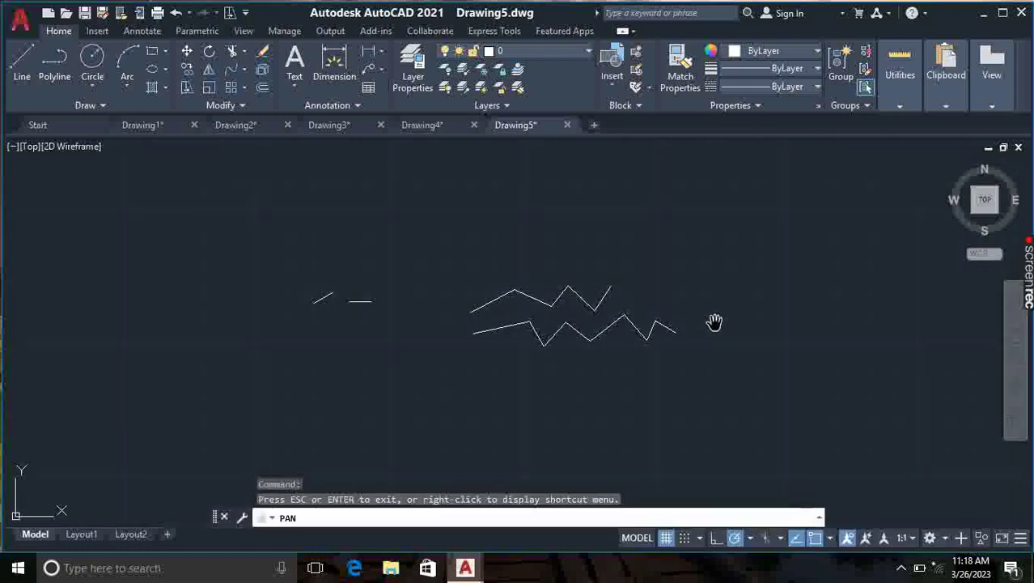
{"action": "mouse_move", "coordinate": [781, 326]}
{"action": "left_mouse_down"}
{"action": "mouse_move", "coordinate": [544, 354]}
{"action": "mouse_move", "coordinate": [78, 354]}
{"action": "left_mouse_up"}
{"action": "left_click_drag", "start_coordinate": [499, 363], "coordinate": [344, 363]}
{"action": "left_click_drag", "start_coordinate": [645, 378], "coordinate": [135, 369]}
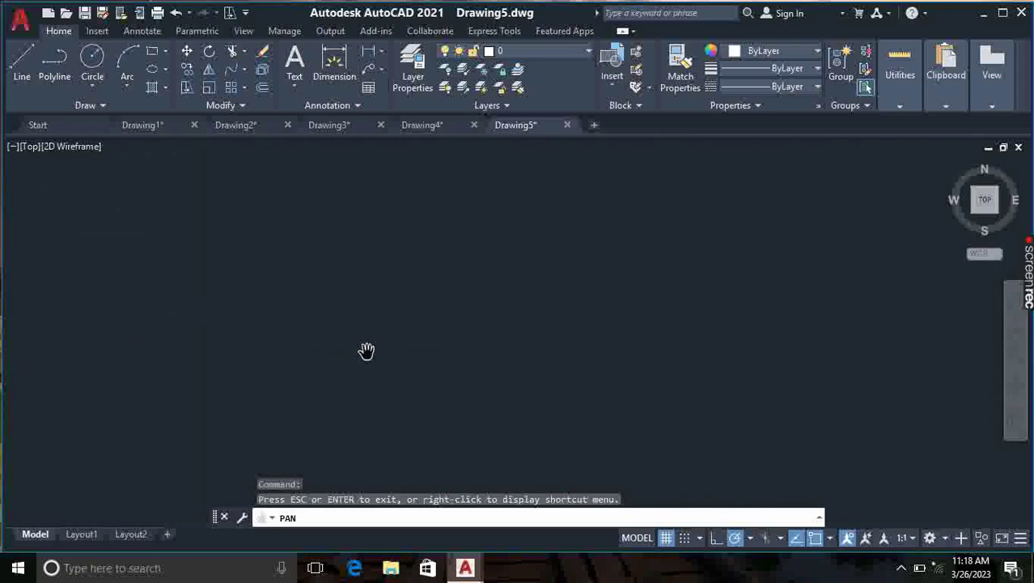
{"action": "key", "text": "Escape"}
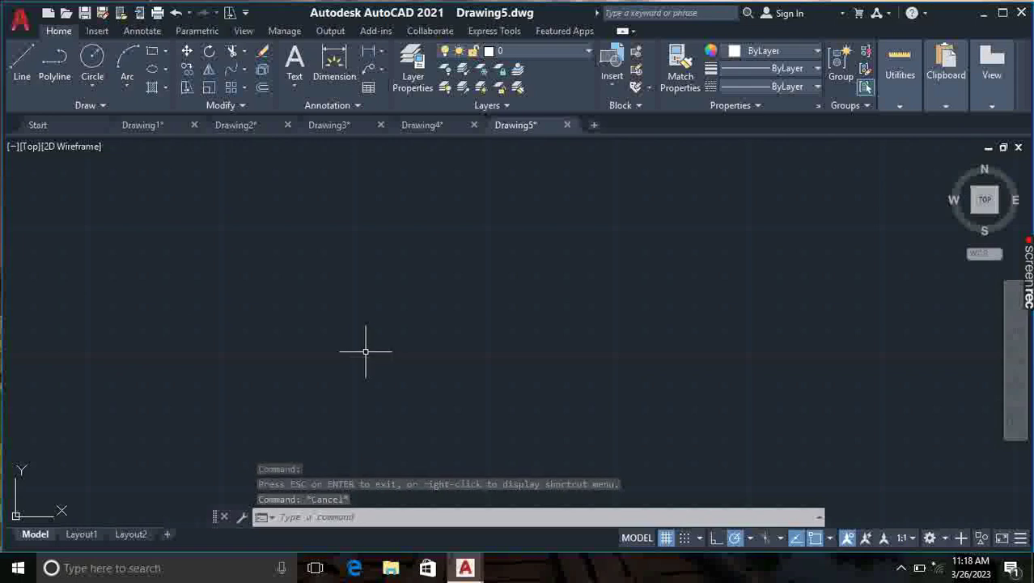
{"action": "left_click", "coordinate": [93, 83]}
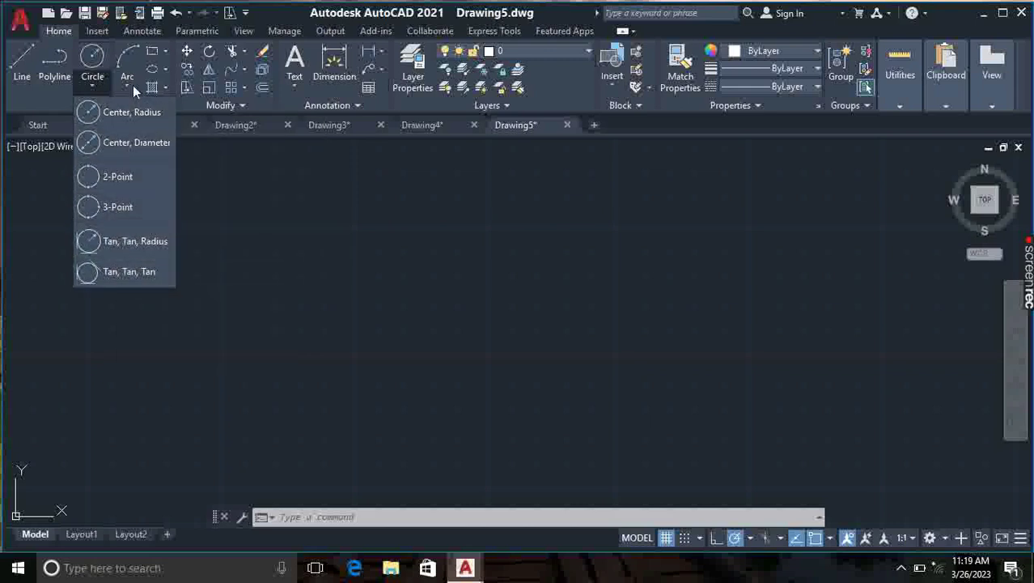
Draw a Center, Radius circle of radius 10 in the cleared blank area.
{"action": "left_click", "coordinate": [116, 113]}
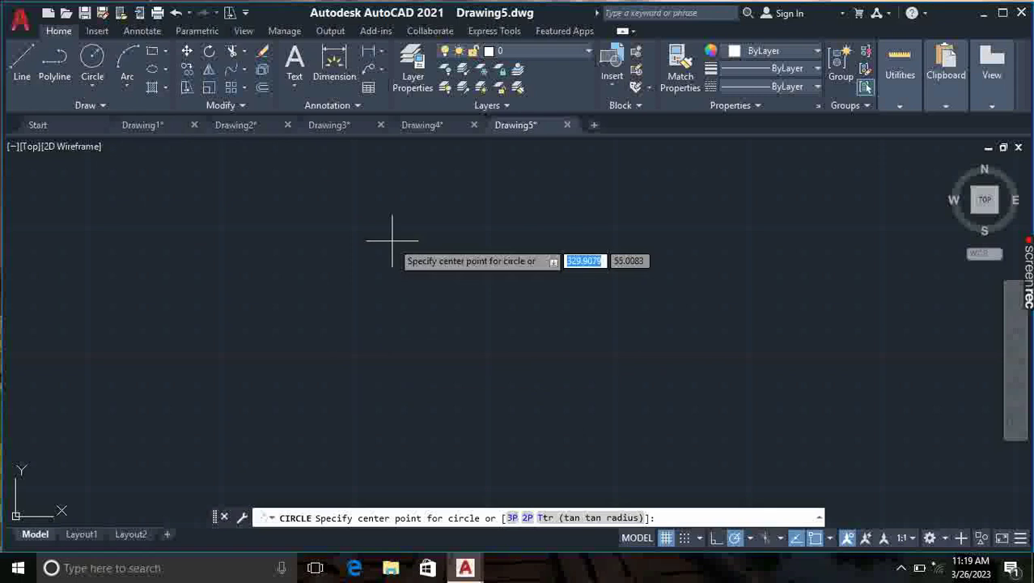
{"action": "left_click", "coordinate": [310, 325]}
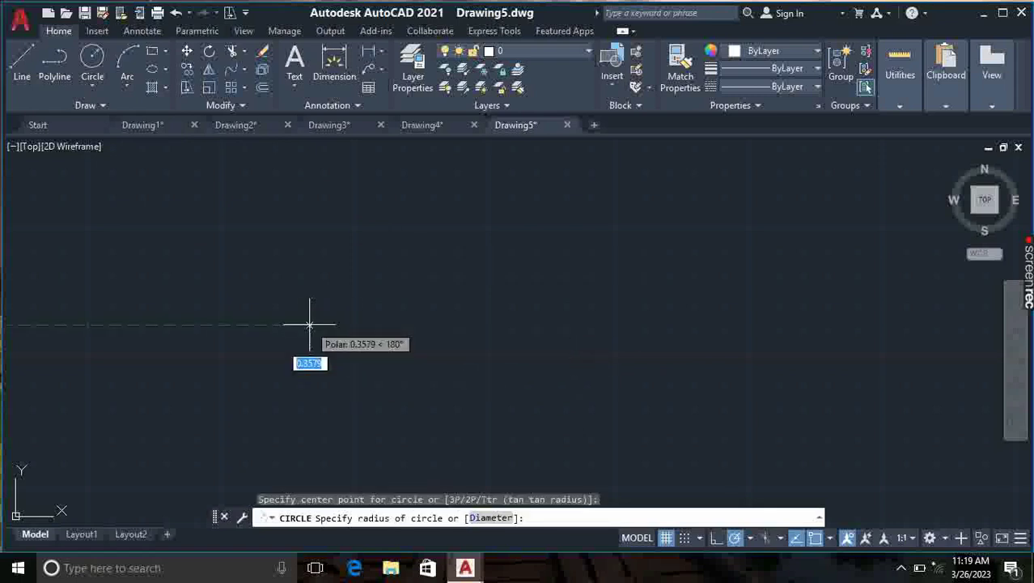
{"action": "type", "text": "10"}
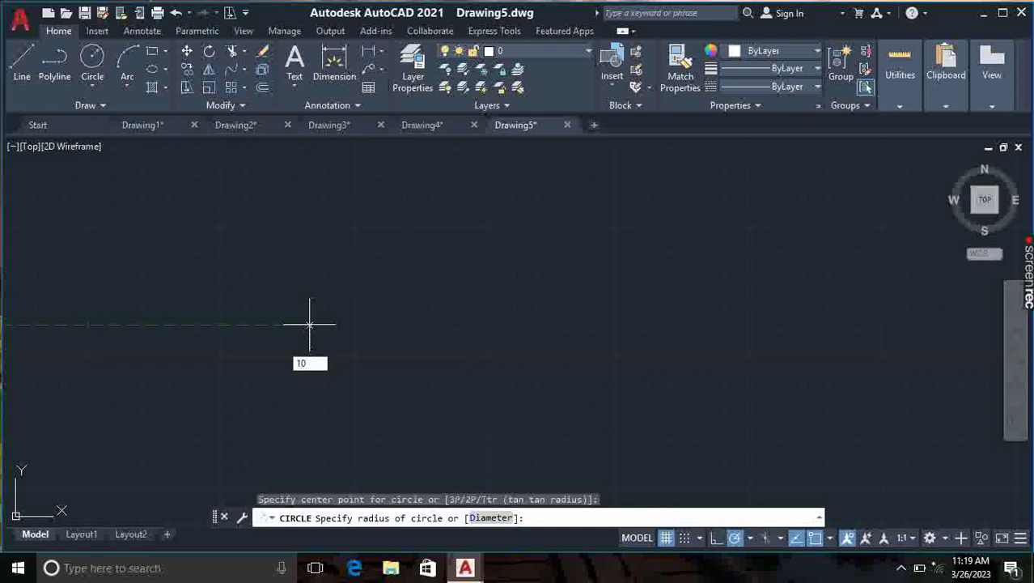
{"action": "key", "text": "Return"}
{"action": "key", "text": "Return"}
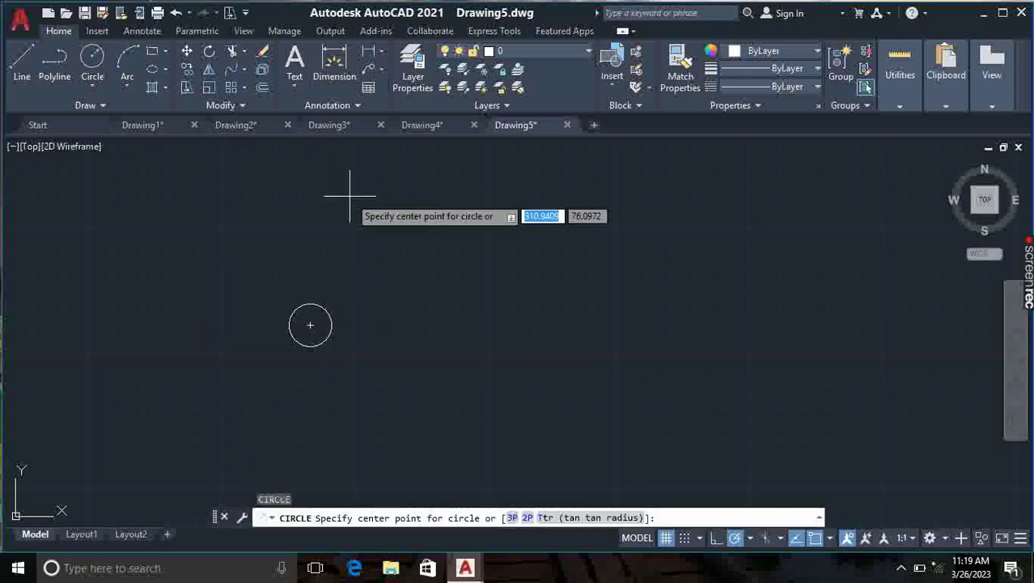
{"action": "key", "text": "Return"}
{"action": "left_click", "coordinate": [348, 57]}
{"action": "scroll", "coordinate": [312, 319], "scroll_direction": "up", "scroll_amount": 5}
{"action": "scroll", "coordinate": [313, 319], "scroll_direction": "up", "scroll_amount": 4}
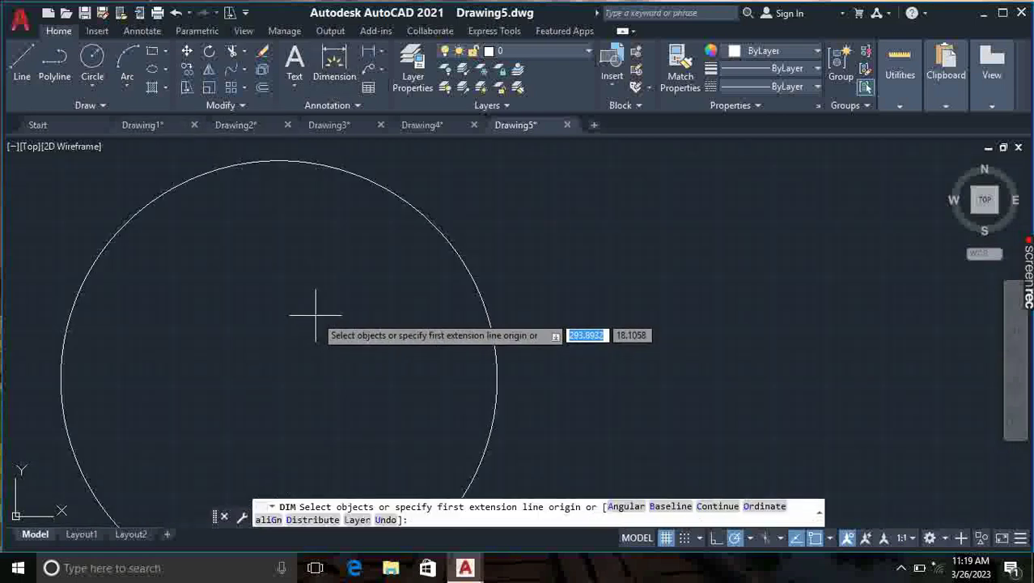
{"action": "left_click", "coordinate": [285, 376]}
{"action": "scroll", "coordinate": [484, 314], "scroll_direction": "up", "scroll_amount": 4}
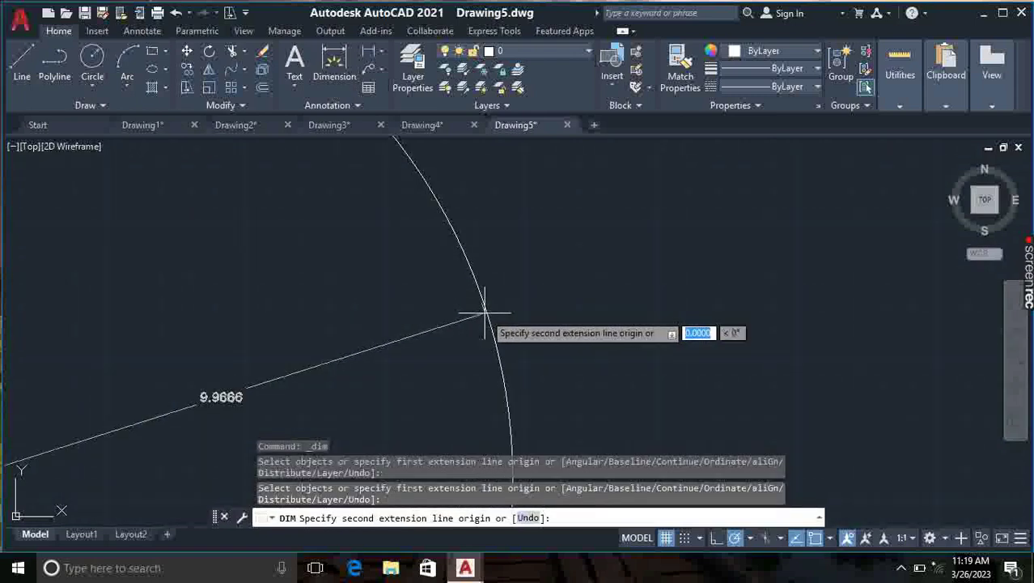
{"action": "scroll", "coordinate": [483, 310], "scroll_direction": "up", "scroll_amount": 1}
{"action": "scroll", "coordinate": [483, 310], "scroll_direction": "down", "scroll_amount": 10}
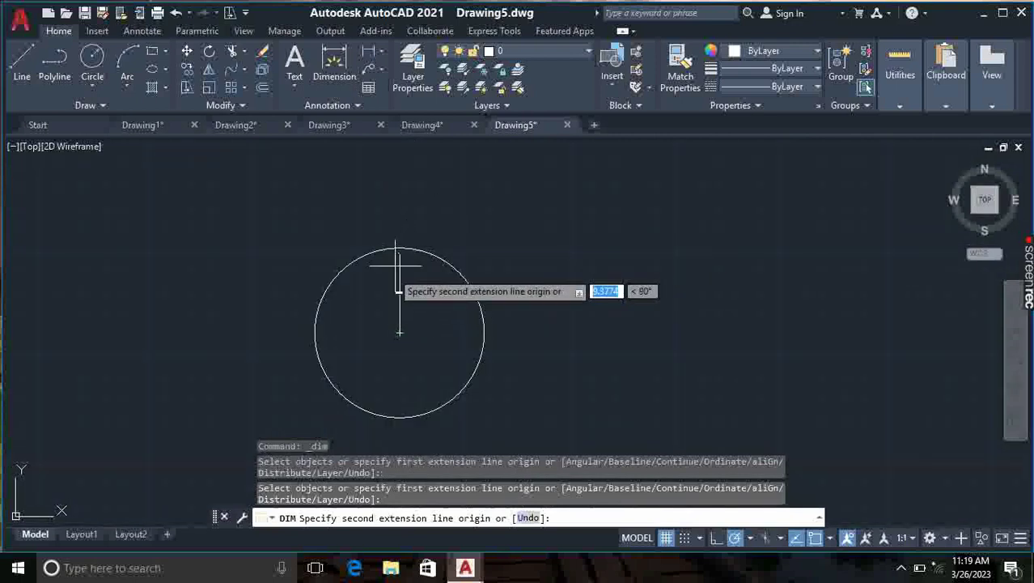
{"action": "scroll", "coordinate": [470, 317], "scroll_direction": "up", "scroll_amount": 5}
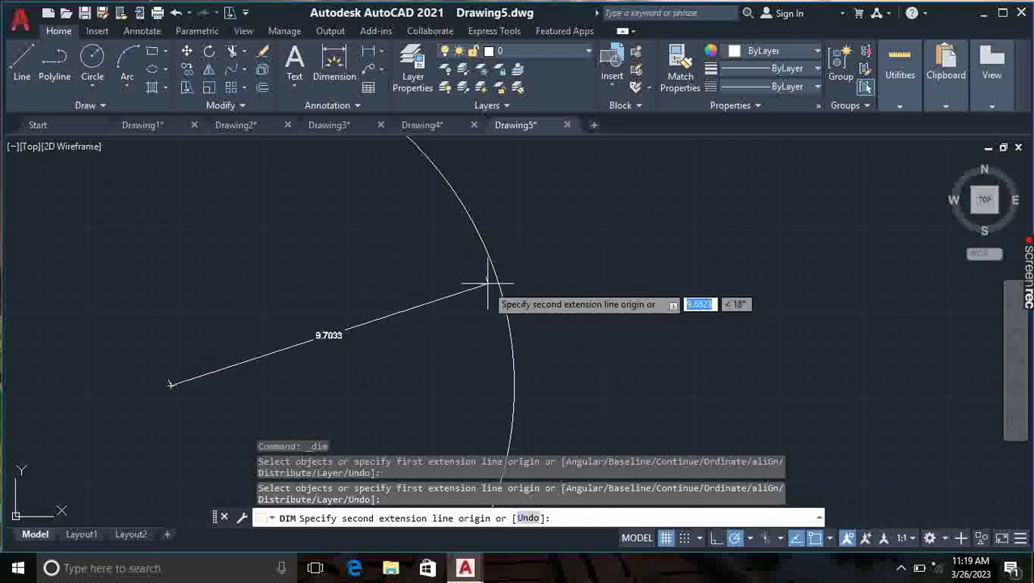
{"action": "scroll", "coordinate": [421, 300], "scroll_direction": "down", "scroll_amount": 5}
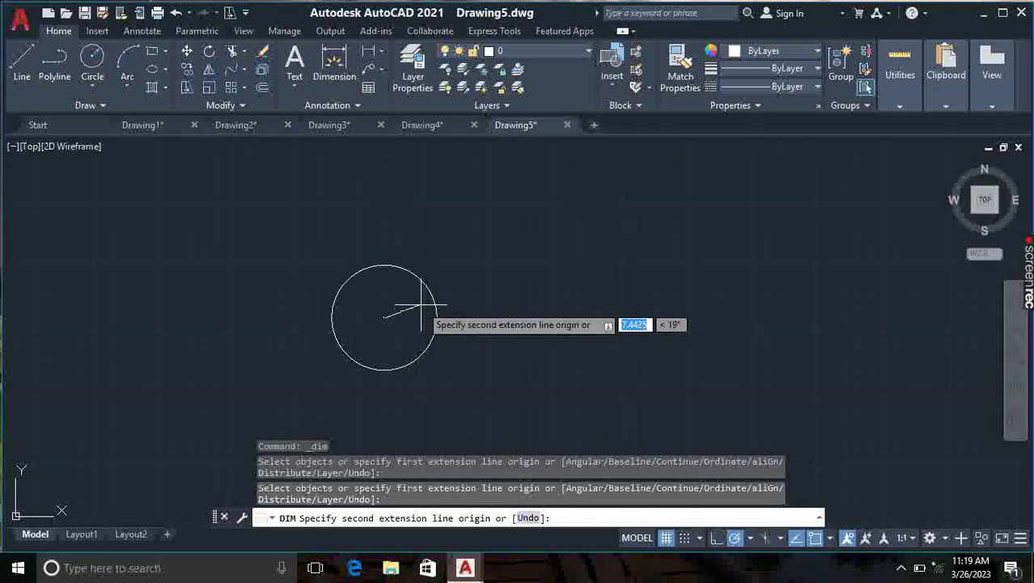
{"action": "key", "text": "Escape"}
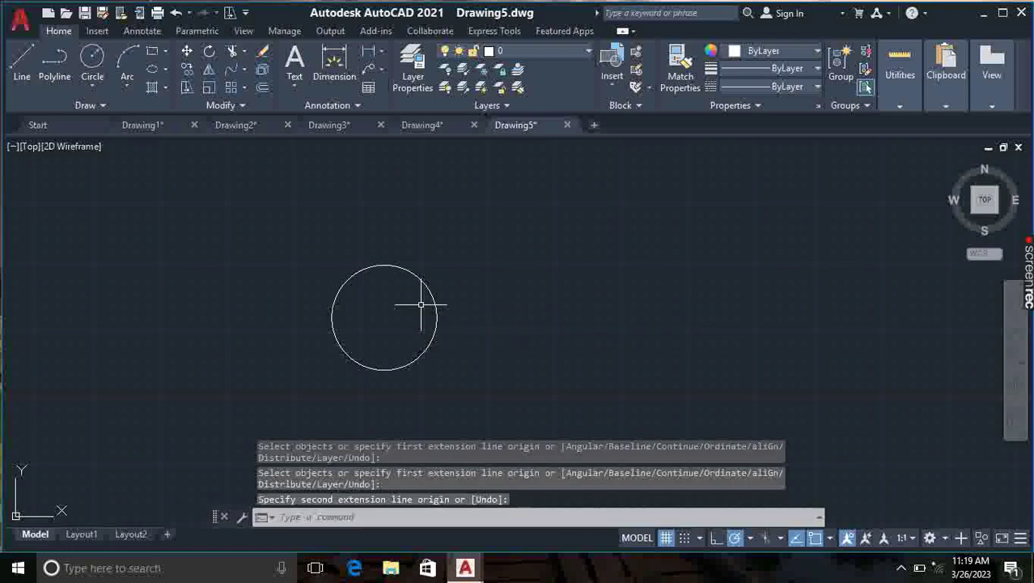
Add a Radius dimension to the circle, previewing R10.0000.
{"action": "left_click", "coordinate": [380, 50]}
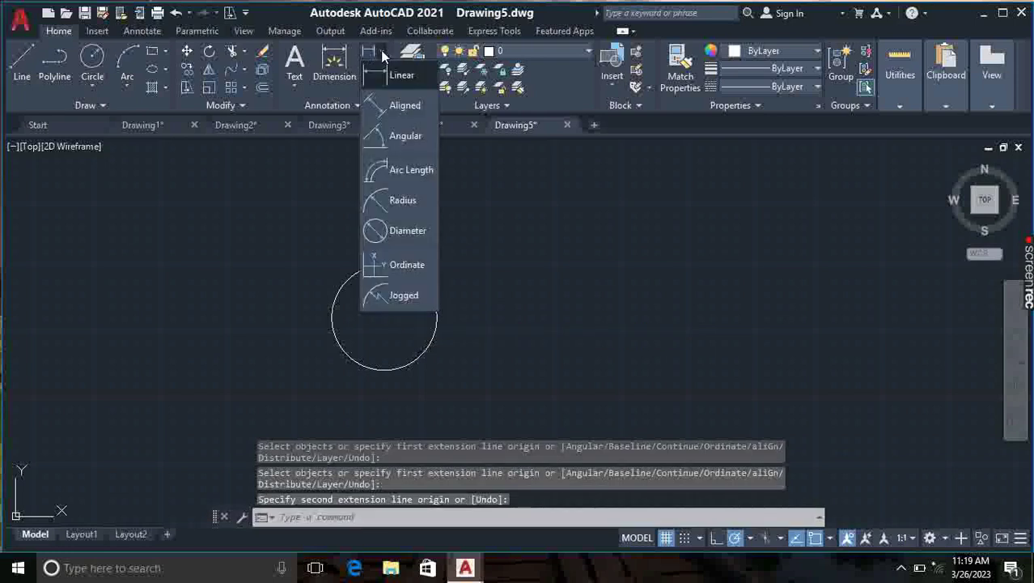
{"action": "left_click", "coordinate": [398, 200]}
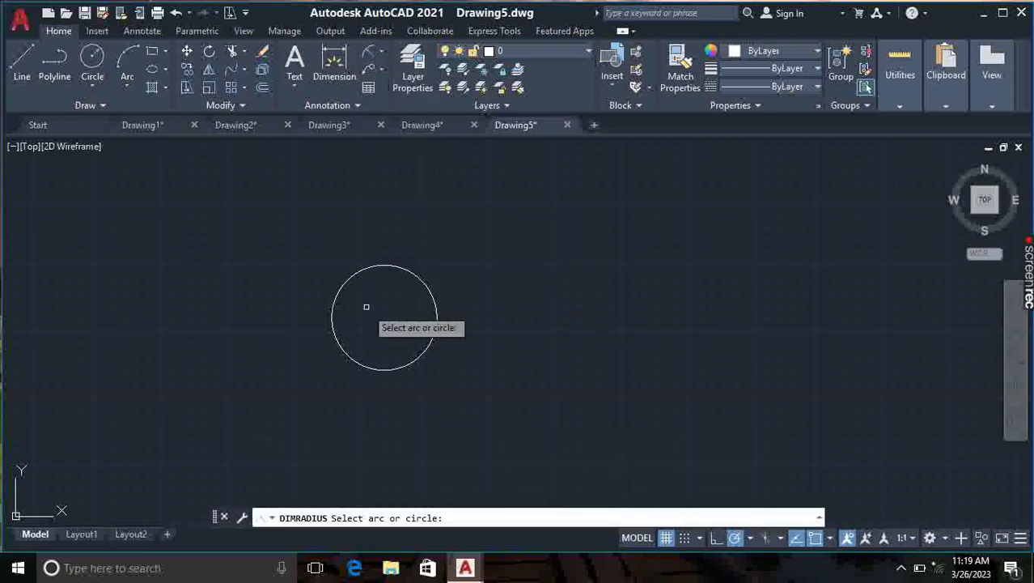
{"action": "left_click", "coordinate": [405, 267]}
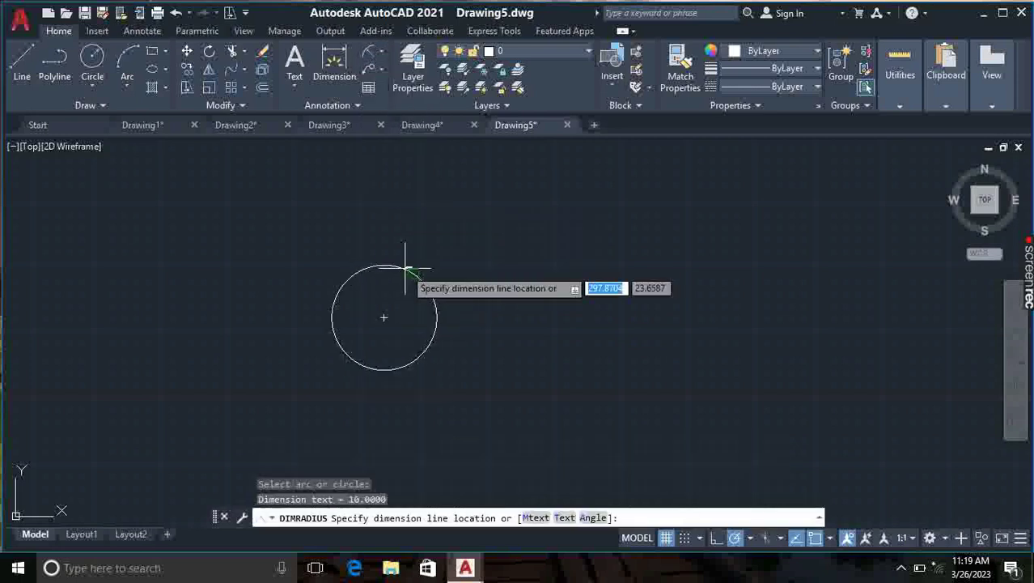
{"action": "left_click", "coordinate": [386, 318]}
{"action": "scroll", "coordinate": [415, 314], "scroll_direction": "up", "scroll_amount": 8}
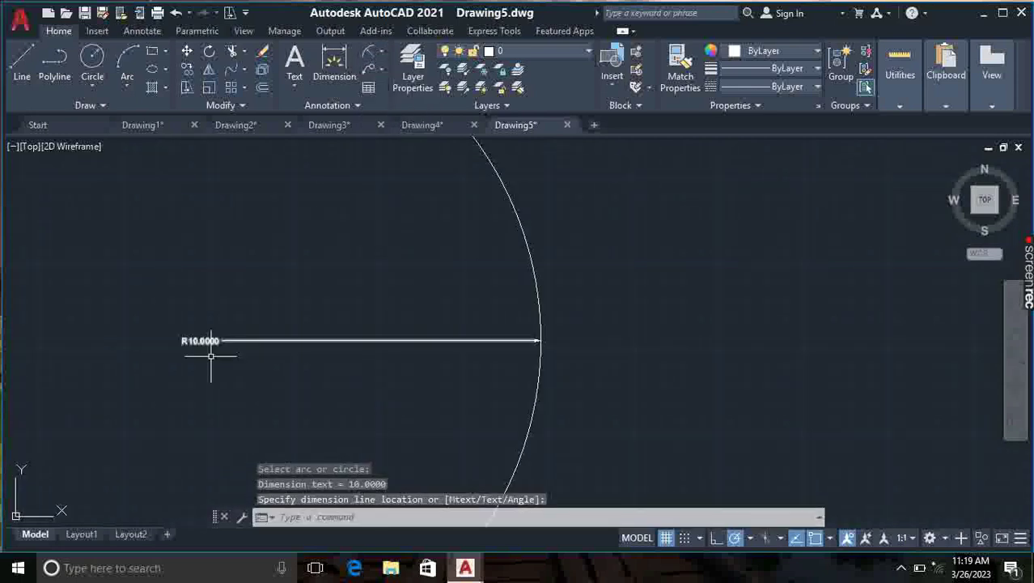
{"action": "scroll", "coordinate": [199, 340], "scroll_direction": "up", "scroll_amount": 8}
{"action": "scroll", "coordinate": [186, 396], "scroll_direction": "down", "scroll_amount": 10}
{"action": "middle_click_drag", "start_coordinate": [247, 348], "coordinate": [351, 259]}
{"action": "scroll", "coordinate": [352, 259], "scroll_direction": "up", "scroll_amount": 2}
{"action": "scroll", "coordinate": [311, 295], "scroll_direction": "down", "scroll_amount": 6}
{"action": "scroll", "coordinate": [316, 295], "scroll_direction": "up", "scroll_amount": 7}
{"action": "scroll", "coordinate": [338, 267], "scroll_direction": "down", "scroll_amount": 6}
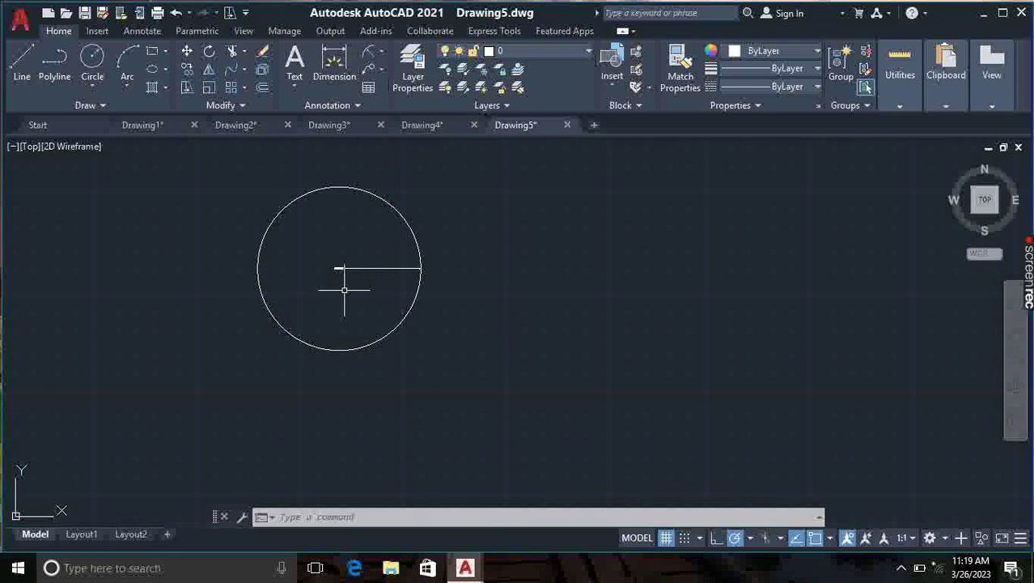
{"action": "scroll", "coordinate": [341, 258], "scroll_direction": "up", "scroll_amount": 5}
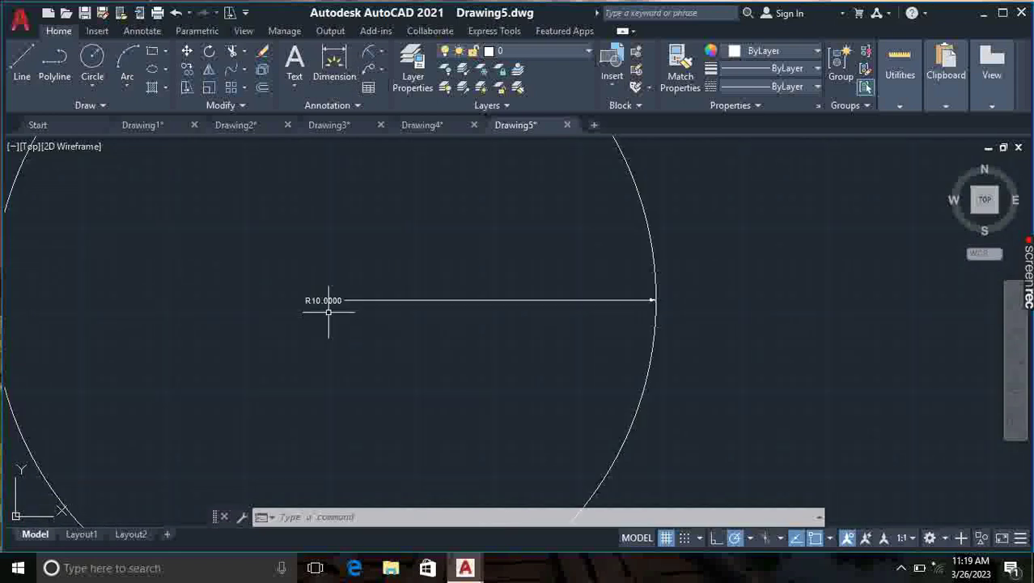
{"action": "scroll", "coordinate": [329, 312], "scroll_direction": "down", "scroll_amount": 3}
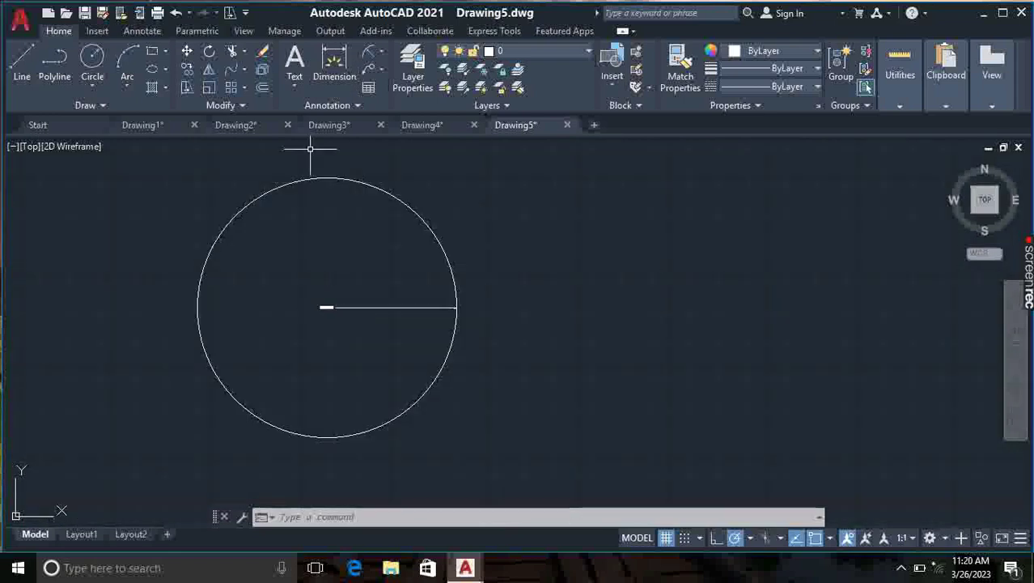
Start a Diameter dimension, then cancel it.
{"action": "left_click", "coordinate": [382, 53]}
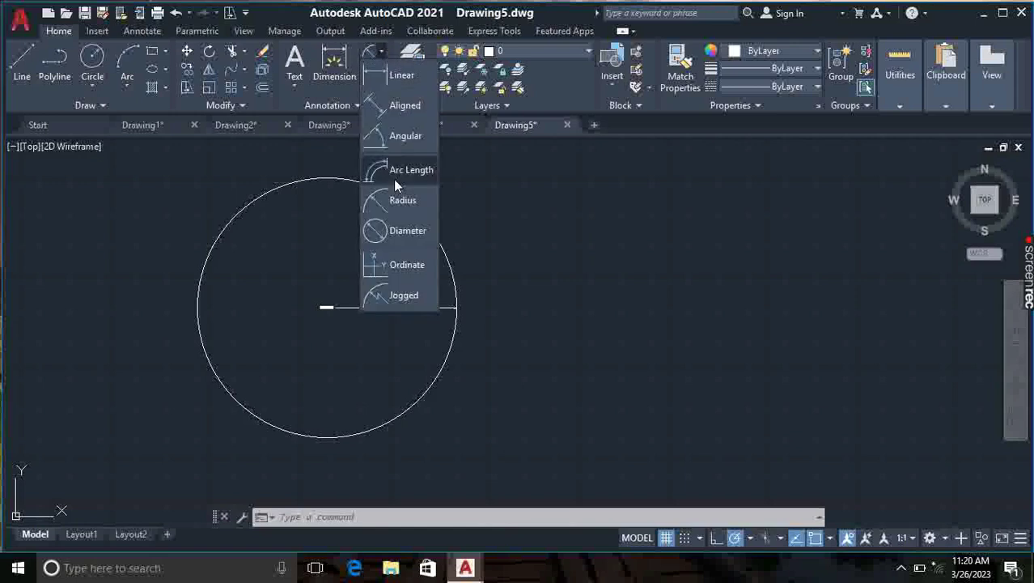
{"action": "left_click", "coordinate": [412, 231]}
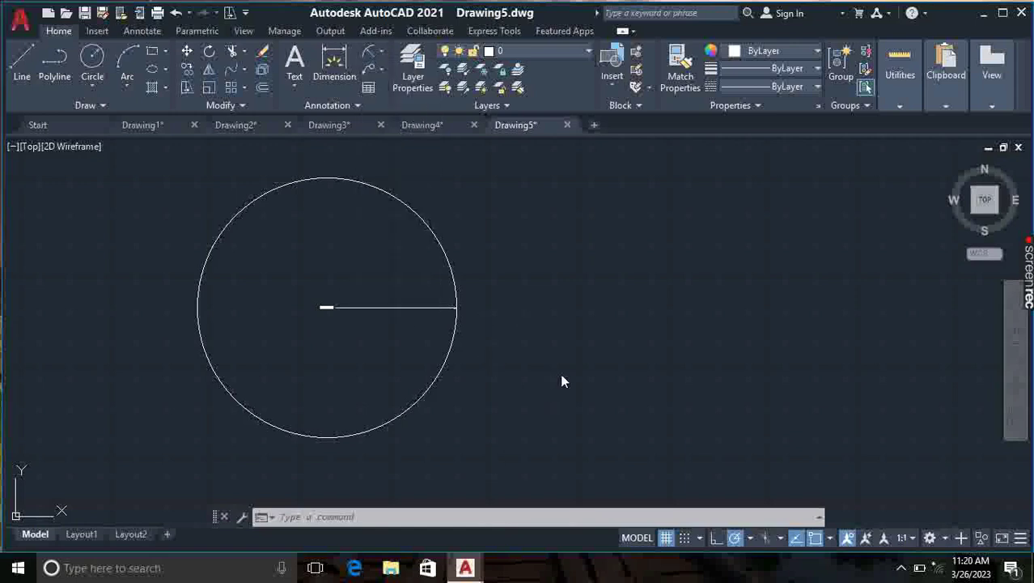
{"action": "scroll", "coordinate": [377, 311], "scroll_direction": "down", "scroll_amount": 4}
{"action": "key", "text": "Escape"}
{"action": "type", "text": "c"}
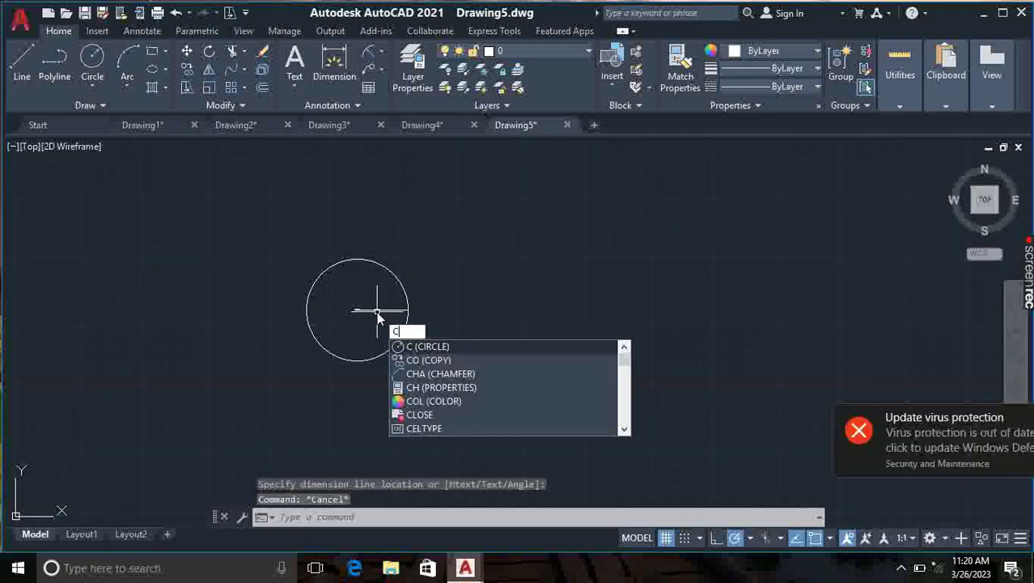
Start a new circle and dismiss the Windows Defender definitions update error.
{"action": "key", "text": "Return"}
{"action": "mouse_move", "coordinate": [875, 488]}
{"action": "left_click", "coordinate": [793, 483]}
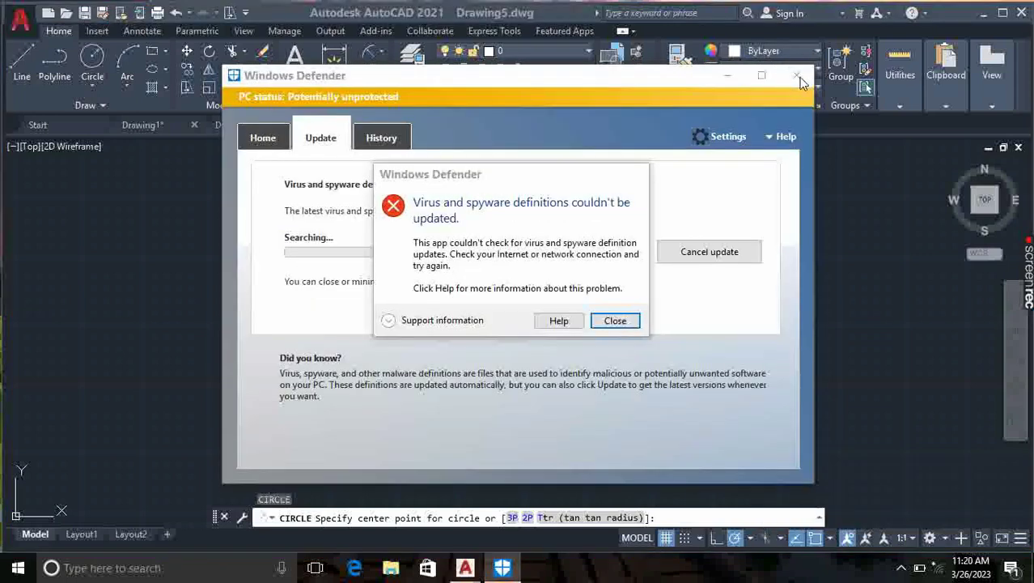
{"action": "left_click", "coordinate": [613, 321]}
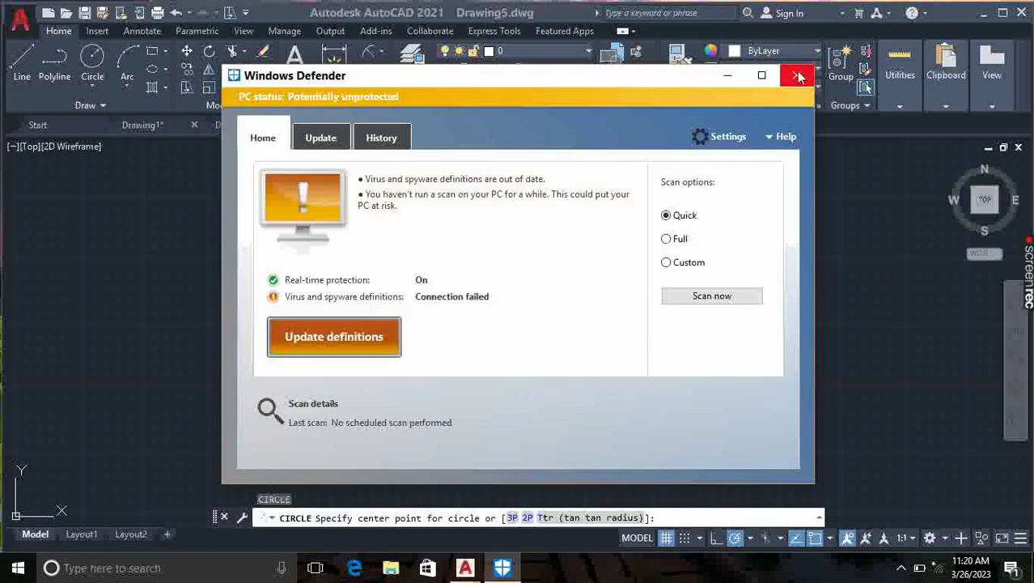
{"action": "left_click", "coordinate": [797, 77]}
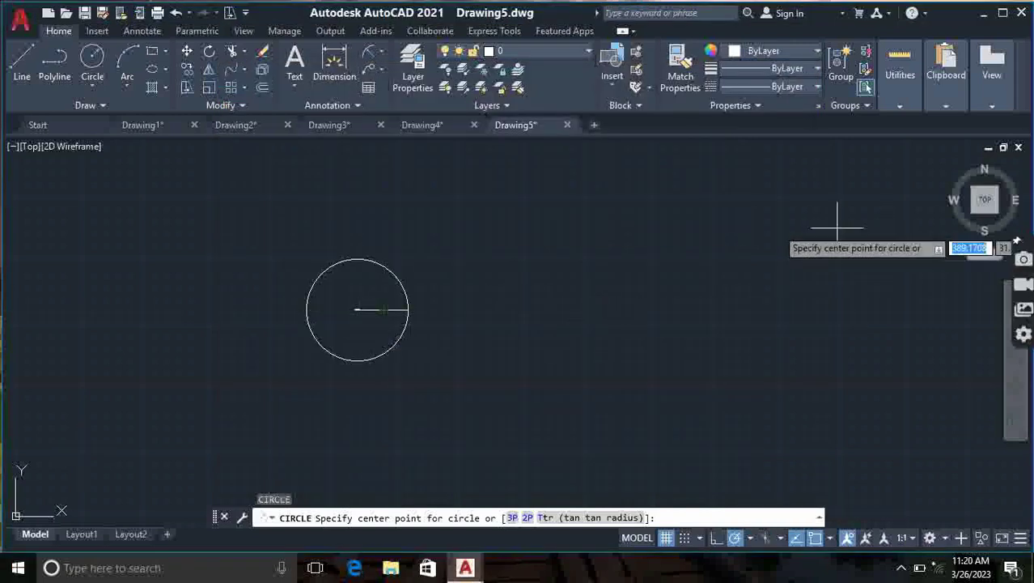
Place a second radius-10 circle right of the first and dimension it R10.0000.
{"action": "left_click", "coordinate": [566, 308]}
{"action": "type", "text": "10"}
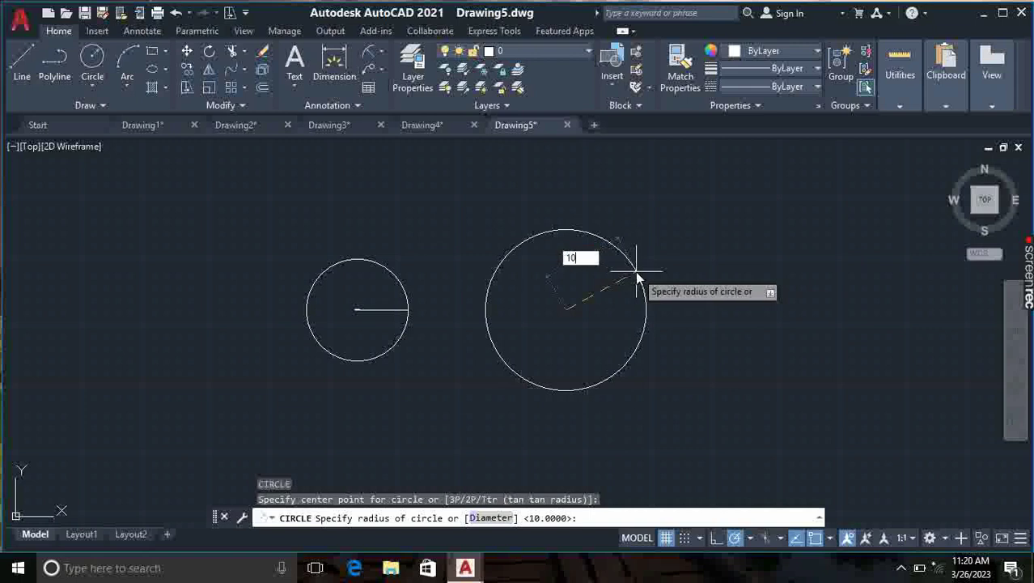
{"action": "key", "text": "Return"}
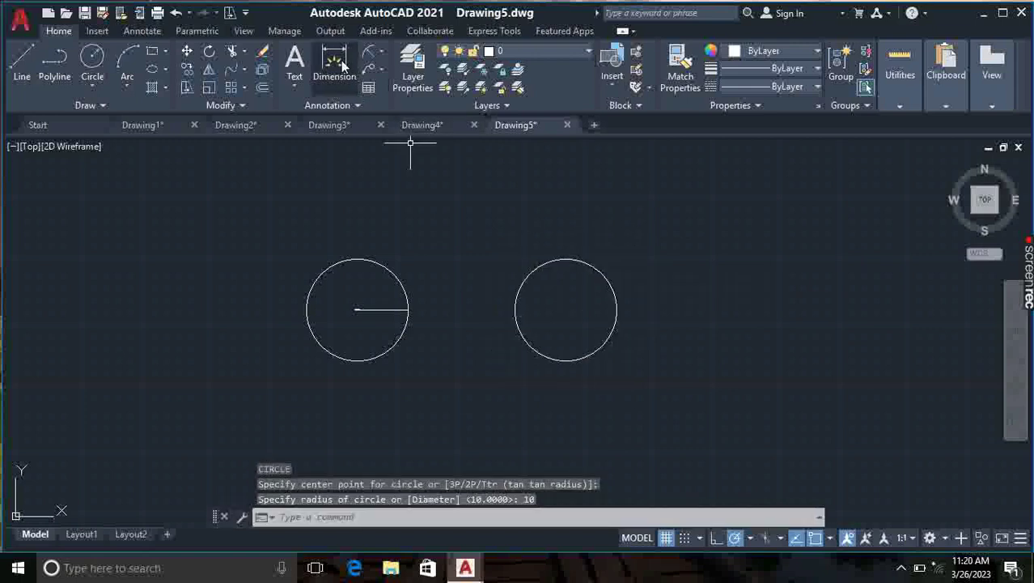
{"action": "left_click", "coordinate": [369, 53]}
{"action": "left_click", "coordinate": [602, 273]}
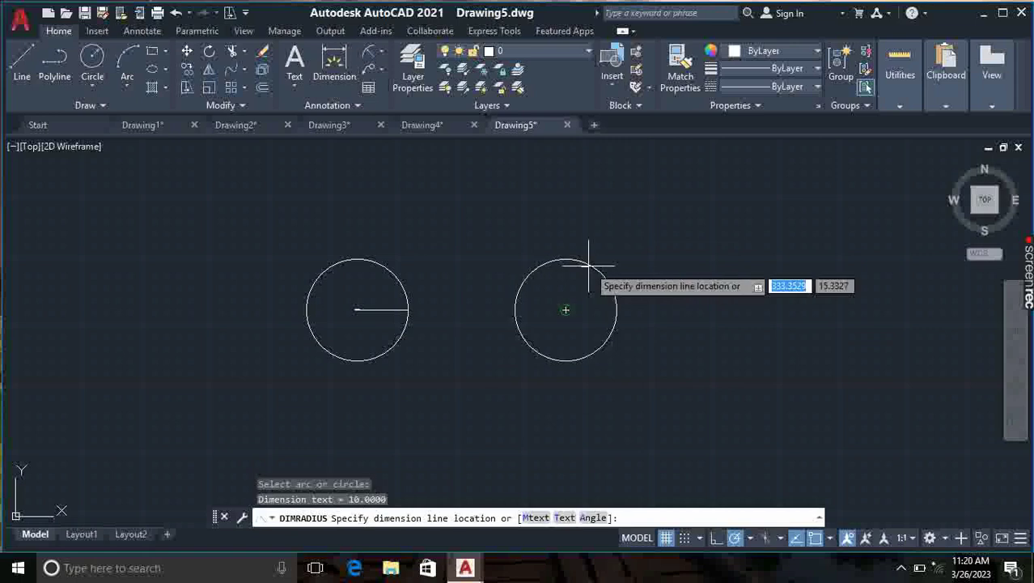
{"action": "left_click", "coordinate": [566, 310]}
{"action": "scroll", "coordinate": [565, 310], "scroll_direction": "up", "scroll_amount": 8}
{"action": "scroll", "coordinate": [569, 306], "scroll_direction": "up", "scroll_amount": 5}
{"action": "scroll", "coordinate": [404, 289], "scroll_direction": "down", "scroll_amount": 5}
{"action": "scroll", "coordinate": [405, 282], "scroll_direction": "down", "scroll_amount": 3}
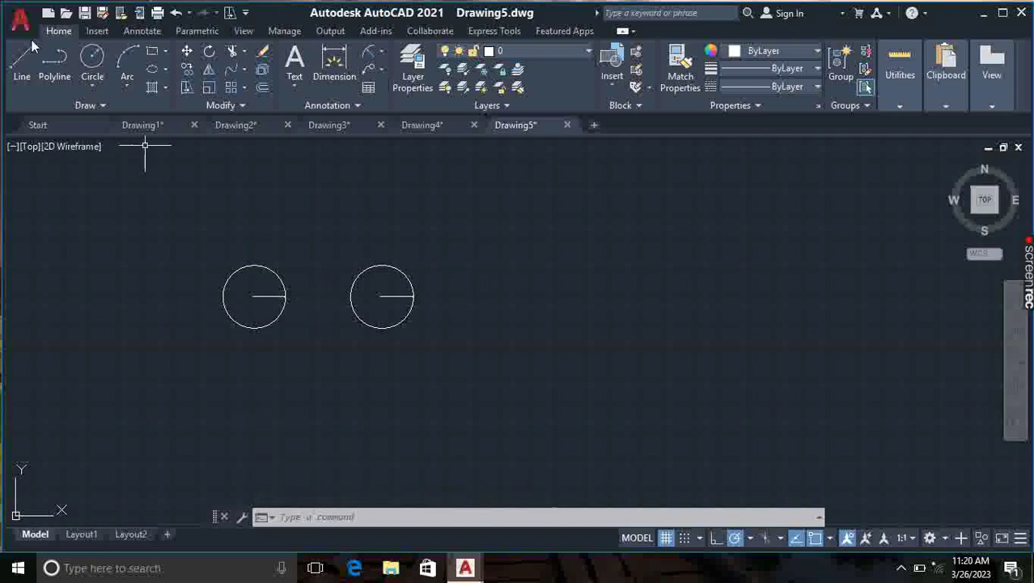
Draw a 3-Point arc through start, middle and end points right of the circles.
{"action": "left_click", "coordinate": [128, 82]}
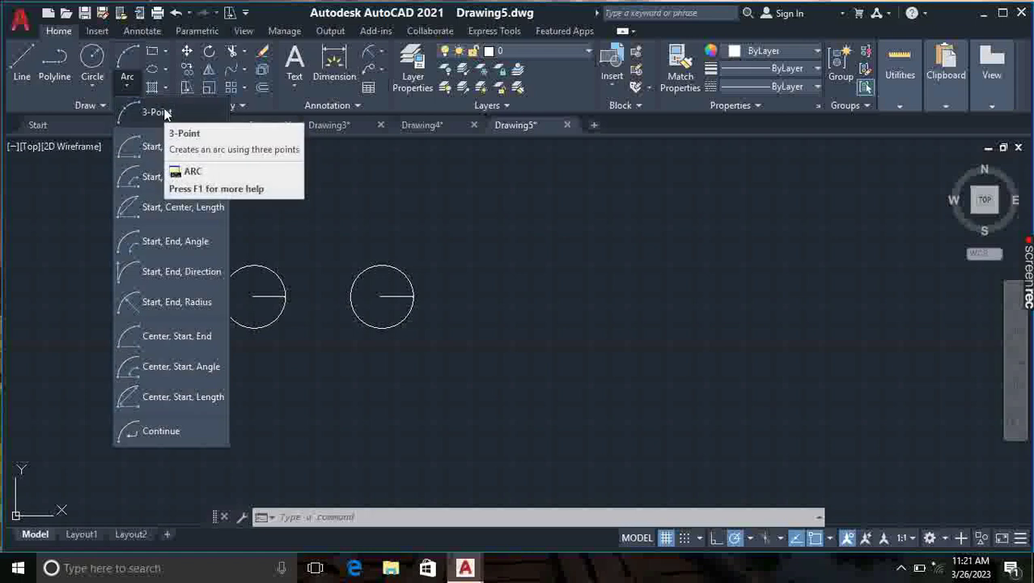
{"action": "left_click", "coordinate": [168, 112]}
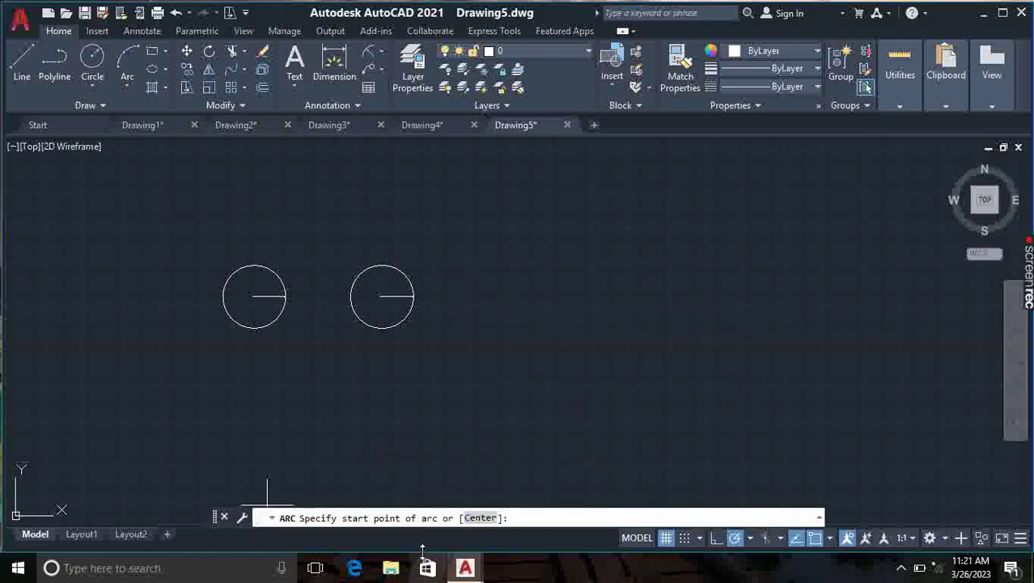
{"action": "left_click", "coordinate": [566, 293]}
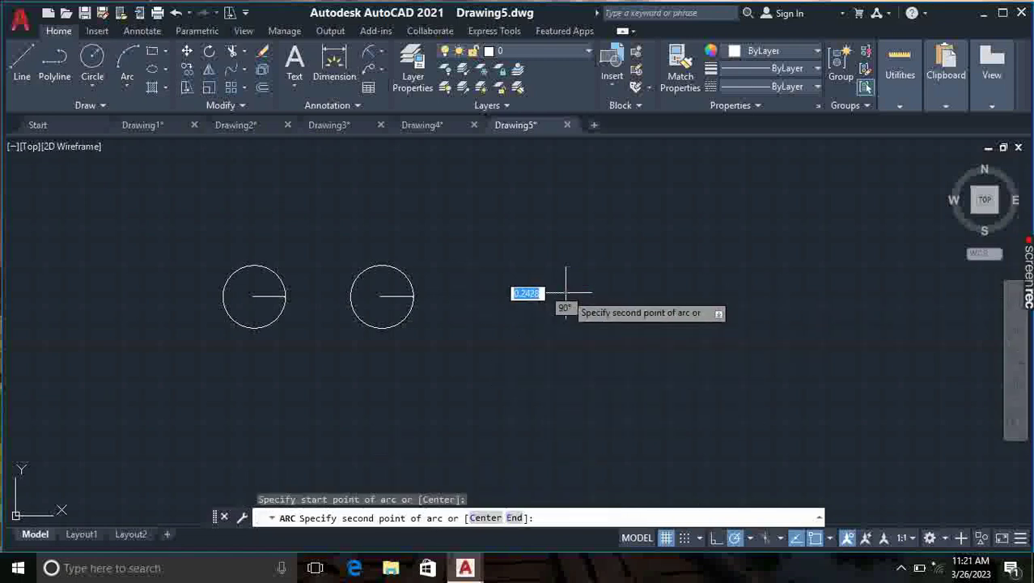
{"action": "left_click", "coordinate": [645, 250]}
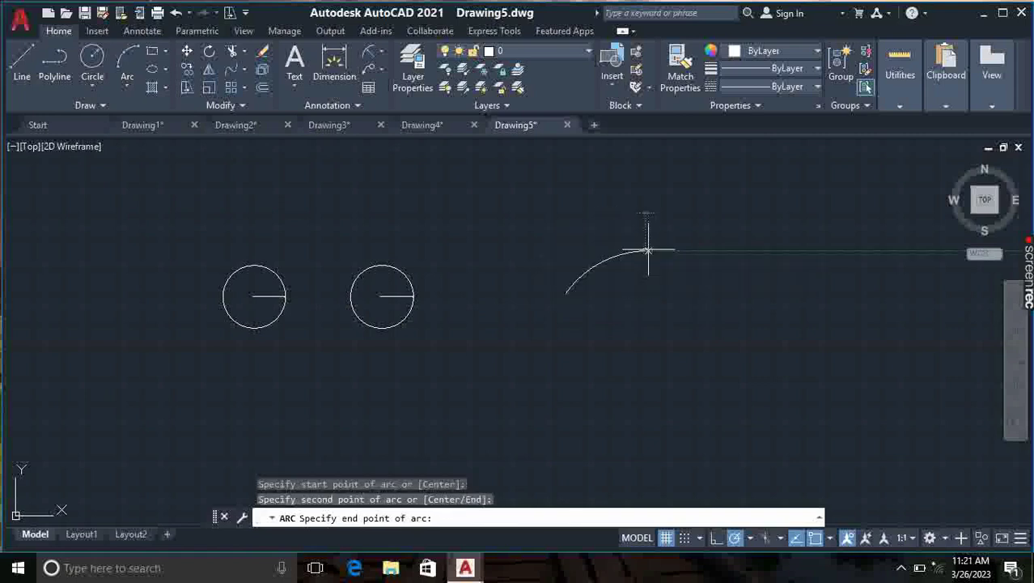
{"action": "left_click", "coordinate": [721, 295]}
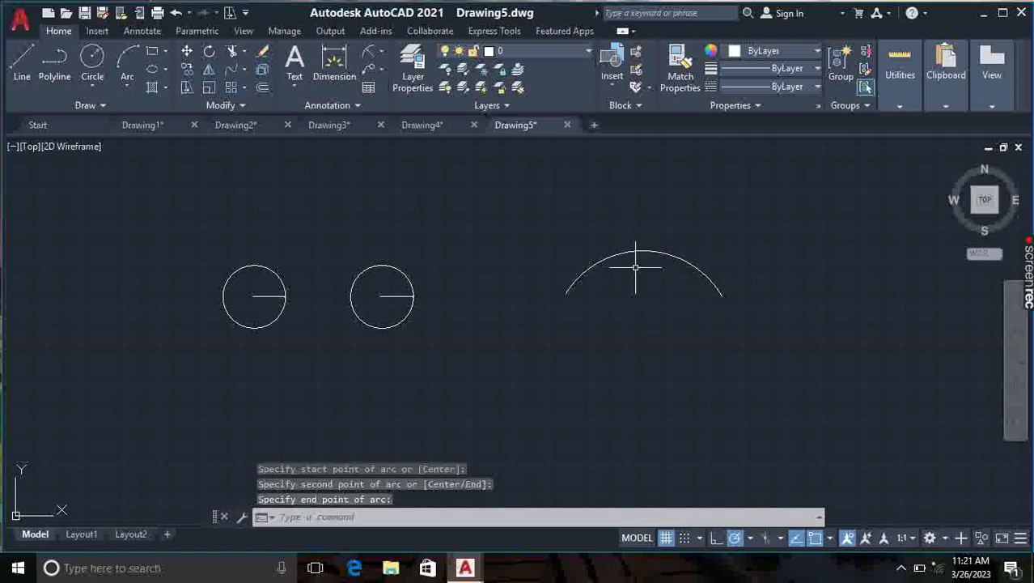
Add a radius dimension reading R29.2984 to the new arc.
{"action": "left_click", "coordinate": [368, 55]}
{"action": "left_click", "coordinate": [637, 252]}
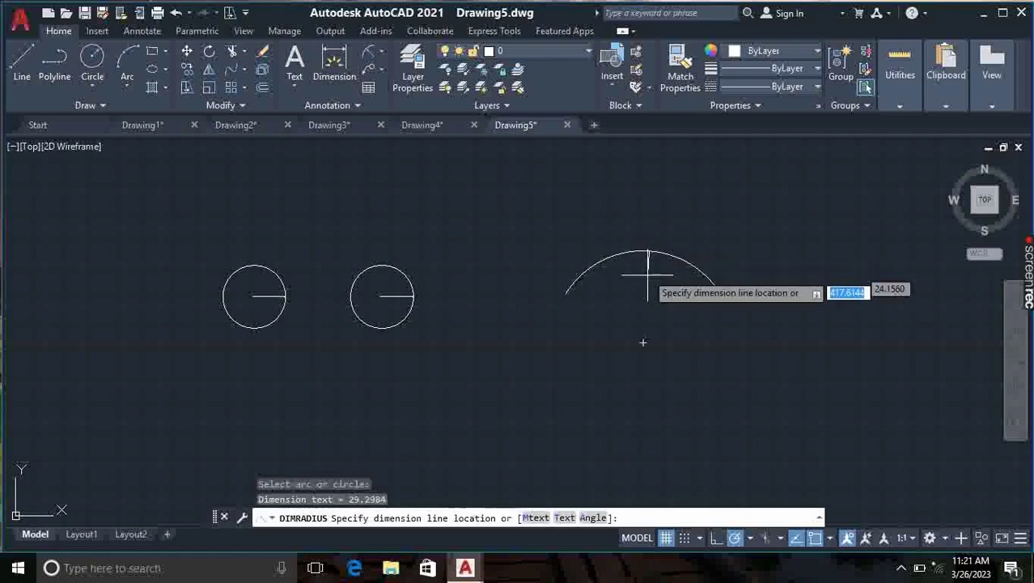
{"action": "left_click", "coordinate": [648, 333]}
{"action": "scroll", "coordinate": [675, 351], "scroll_direction": "up", "scroll_amount": 5}
{"action": "scroll", "coordinate": [421, 234], "scroll_direction": "up", "scroll_amount": 2}
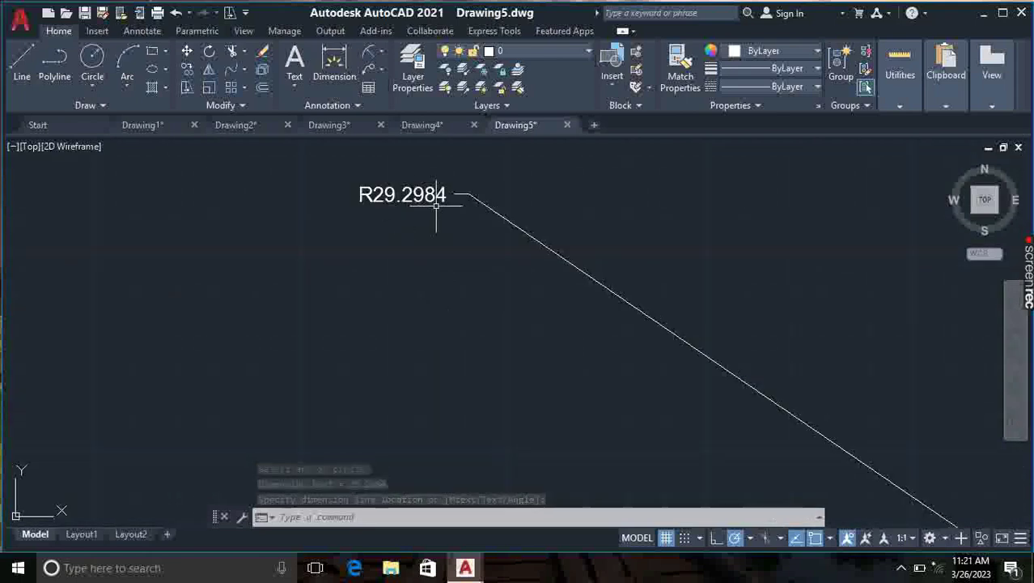
{"action": "scroll", "coordinate": [439, 212], "scroll_direction": "down", "scroll_amount": 5}
{"action": "scroll", "coordinate": [569, 259], "scroll_direction": "down", "scroll_amount": 5}
{"action": "scroll", "coordinate": [560, 251], "scroll_direction": "up", "scroll_amount": 5}
{"action": "scroll", "coordinate": [493, 230], "scroll_direction": "down", "scroll_amount": 5}
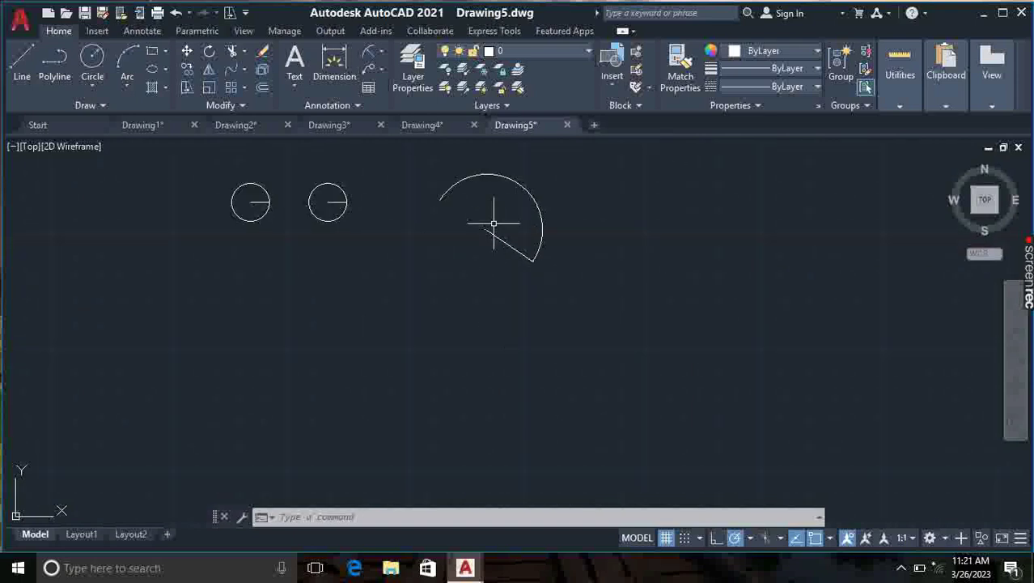
{"action": "scroll", "coordinate": [477, 220], "scroll_direction": "up", "scroll_amount": 4}
{"action": "scroll", "coordinate": [526, 235], "scroll_direction": "down", "scroll_amount": 2}
{"action": "scroll", "coordinate": [527, 239], "scroll_direction": "down", "scroll_amount": 5}
{"action": "scroll", "coordinate": [530, 232], "scroll_direction": "up", "scroll_amount": 3}
{"action": "scroll", "coordinate": [530, 233], "scroll_direction": "down", "scroll_amount": 3}
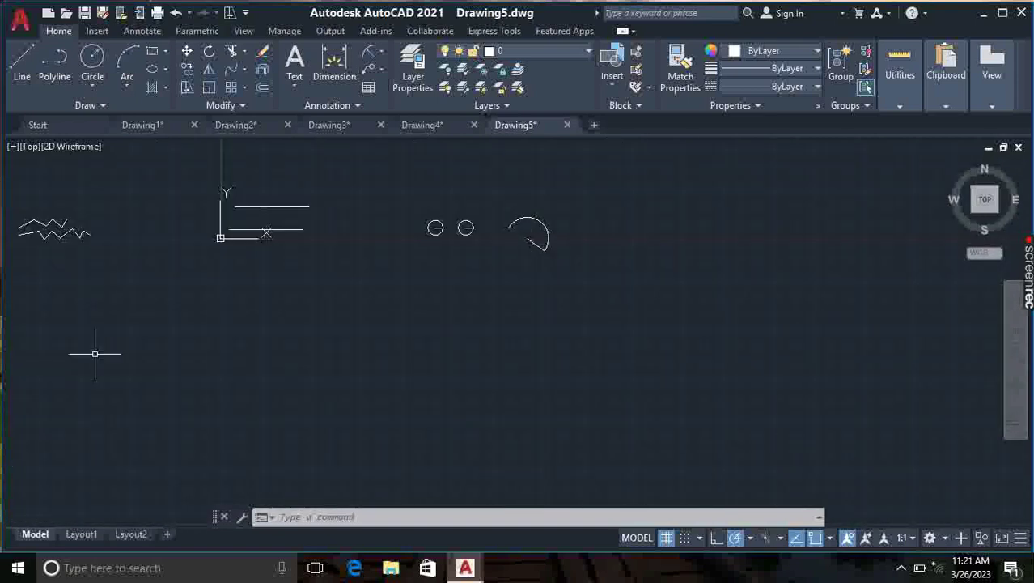
Draw a larger three-point arc curving below the two circles and first arc.
{"action": "type", "text": "ARC"}
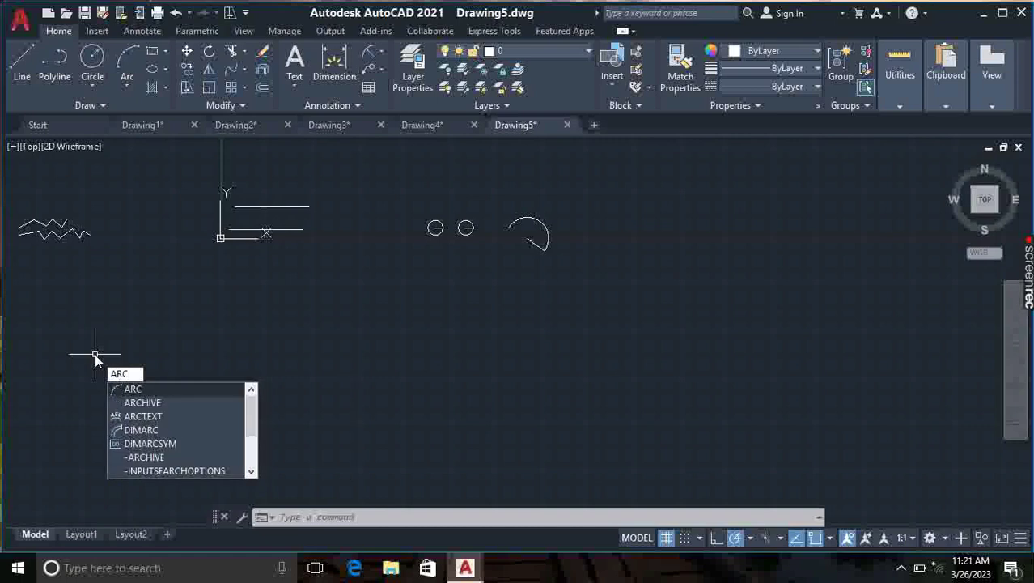
{"action": "key", "text": "Return"}
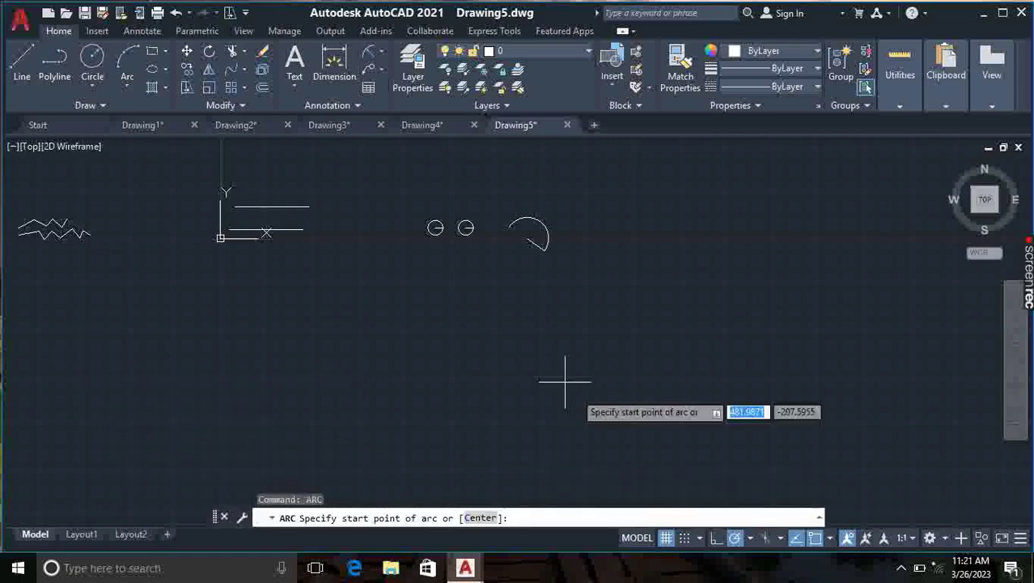
{"action": "left_click", "coordinate": [442, 348]}
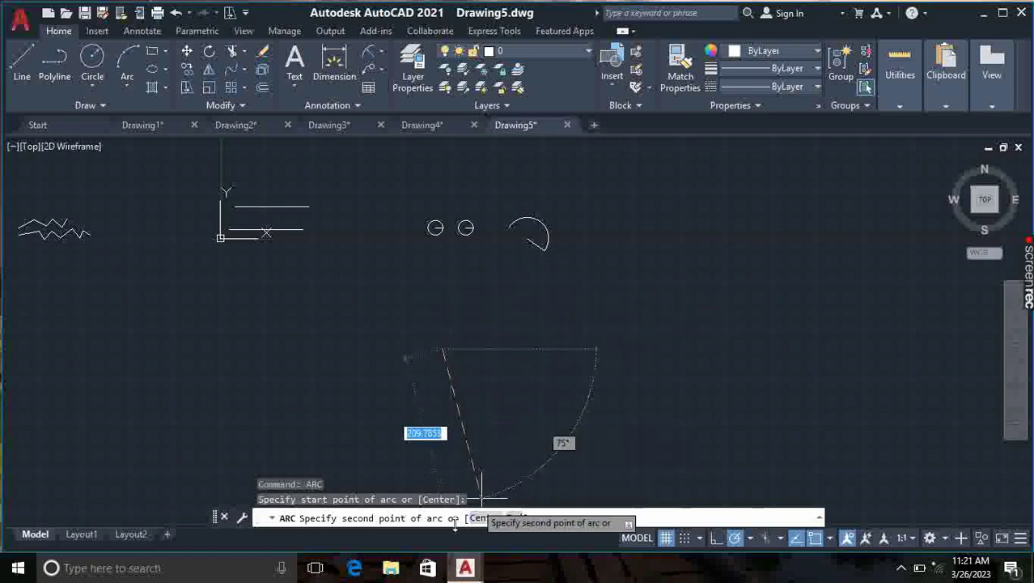
{"action": "left_click", "coordinate": [500, 307]}
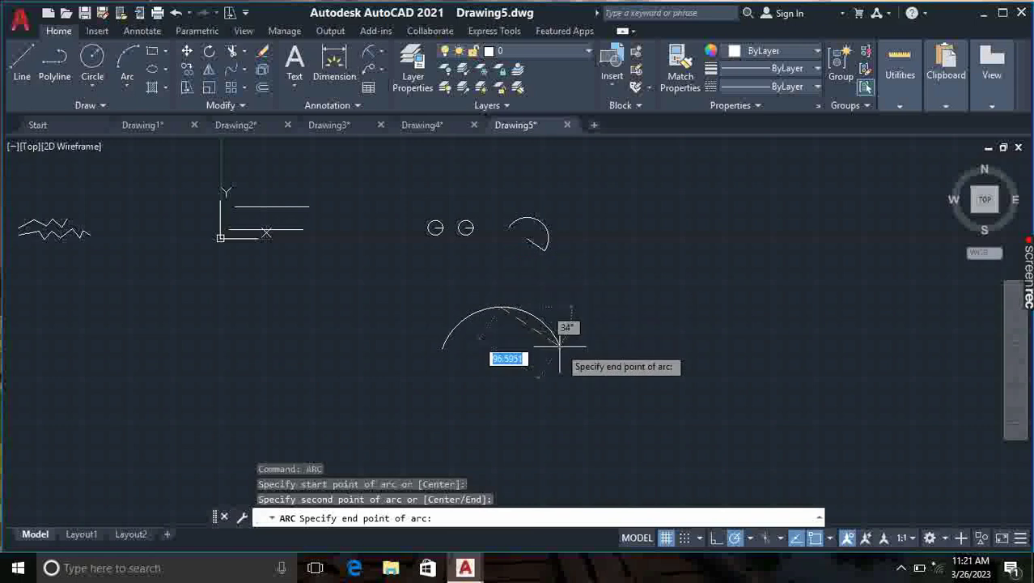
{"action": "left_click", "coordinate": [563, 355]}
{"action": "key", "text": "Return"}
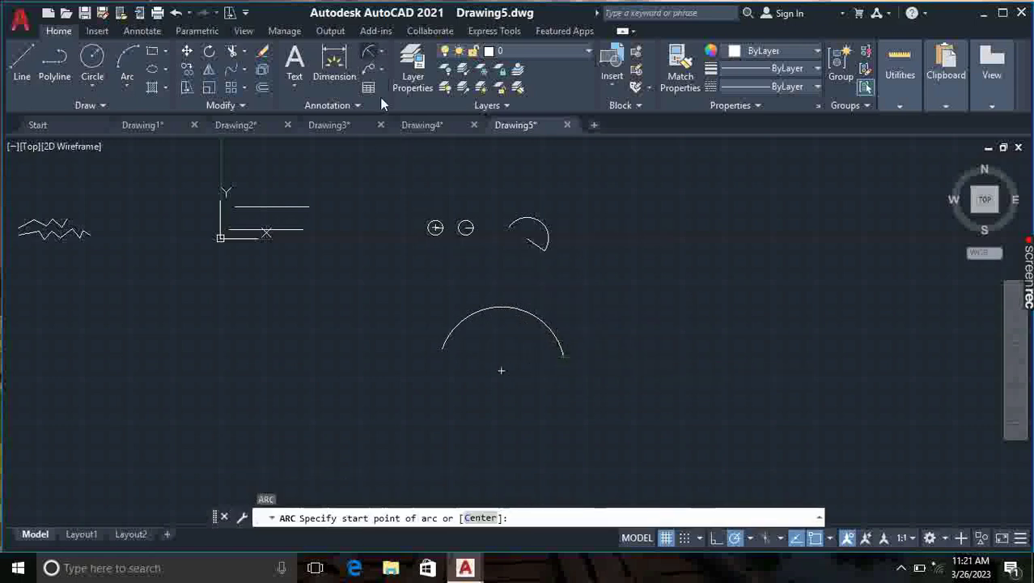
Dimension the large arc's radius as R86.0046 using DIMRADIUS.
{"action": "type", "text": "dra"}
{"action": "key", "text": "Return"}
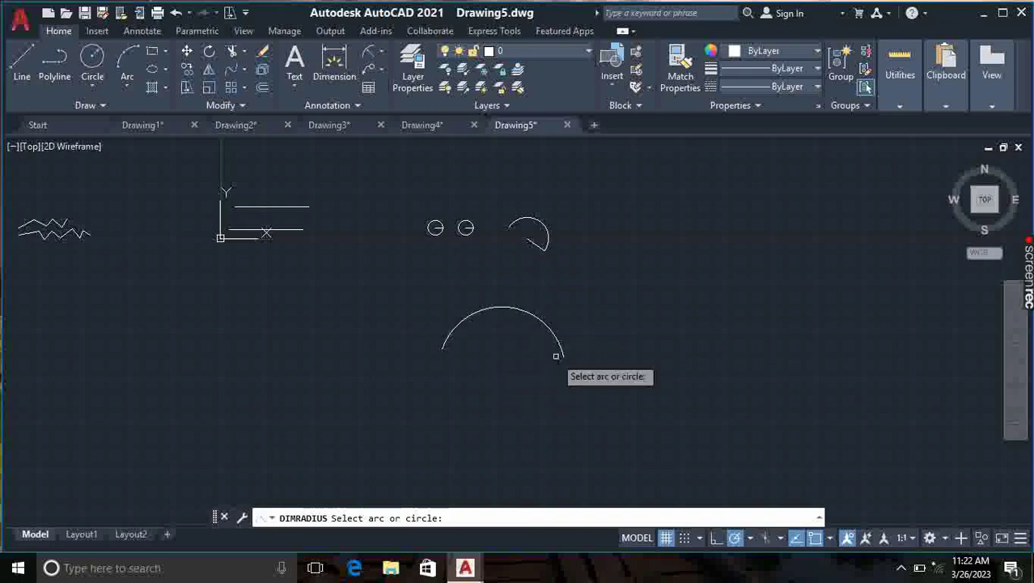
{"action": "left_click", "coordinate": [559, 355]}
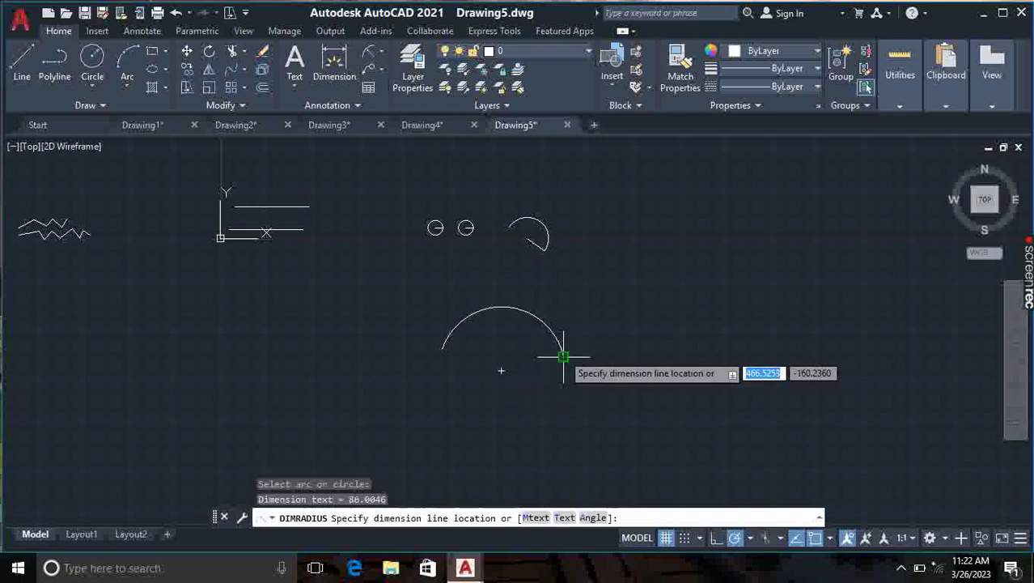
{"action": "left_click", "coordinate": [502, 371]}
{"action": "scroll", "coordinate": [486, 371], "scroll_direction": "up", "scroll_amount": 5}
{"action": "scroll", "coordinate": [752, 271], "scroll_direction": "down", "scroll_amount": 3}
{"action": "scroll", "coordinate": [628, 312], "scroll_direction": "down", "scroll_amount": 2}
{"action": "scroll", "coordinate": [429, 327], "scroll_direction": "up", "scroll_amount": 5}
{"action": "scroll", "coordinate": [340, 331], "scroll_direction": "up", "scroll_amount": 5}
{"action": "scroll", "coordinate": [485, 362], "scroll_direction": "up", "scroll_amount": 3}
{"action": "scroll", "coordinate": [540, 360], "scroll_direction": "down", "scroll_amount": 8}
{"action": "scroll", "coordinate": [539, 359], "scroll_direction": "up", "scroll_amount": 2}
{"action": "scroll", "coordinate": [464, 362], "scroll_direction": "down", "scroll_amount": 2}
{"action": "scroll", "coordinate": [384, 323], "scroll_direction": "down", "scroll_amount": 3}
{"action": "scroll", "coordinate": [412, 293], "scroll_direction": "down", "scroll_amount": 4}
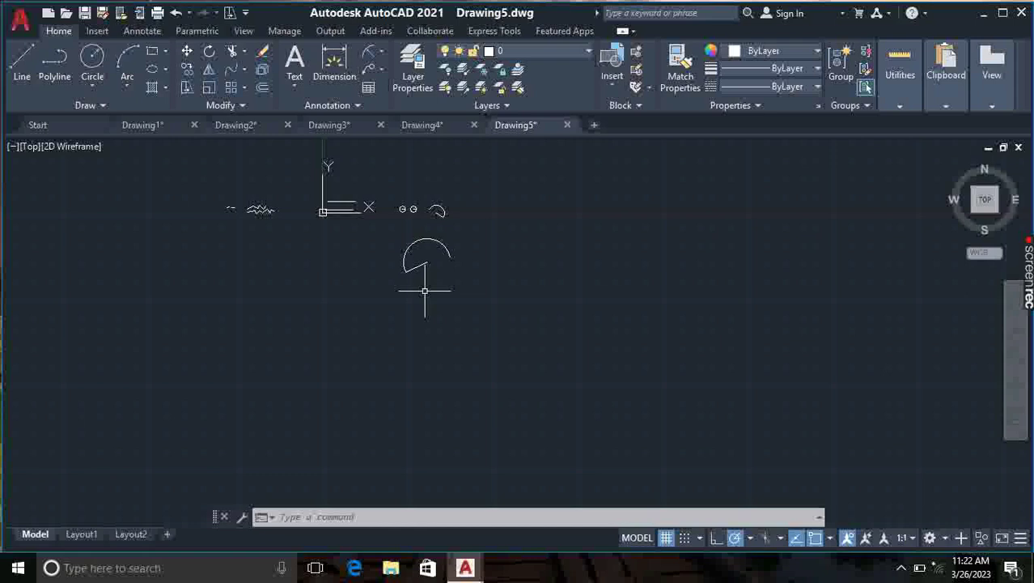
{"action": "key", "text": "Escape"}
{"action": "scroll", "coordinate": [420, 256], "scroll_direction": "up", "scroll_amount": 5}
{"action": "scroll", "coordinate": [400, 219], "scroll_direction": "down", "scroll_amount": 2}
{"action": "scroll", "coordinate": [398, 218], "scroll_direction": "down", "scroll_amount": 2}
{"action": "middle_click_drag", "start_coordinate": [408, 154], "coordinate": [413, 291]}
{"action": "scroll", "coordinate": [418, 282], "scroll_direction": "up", "scroll_amount": 2}
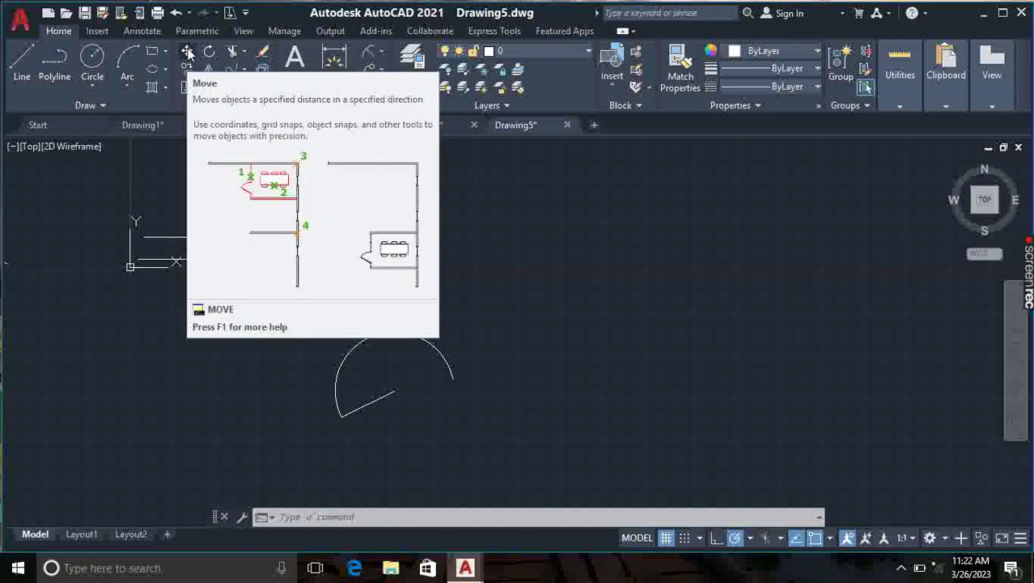
Move the arc and its radius line up-right, with polar and object snap tracking off.
{"action": "left_click", "coordinate": [187, 53]}
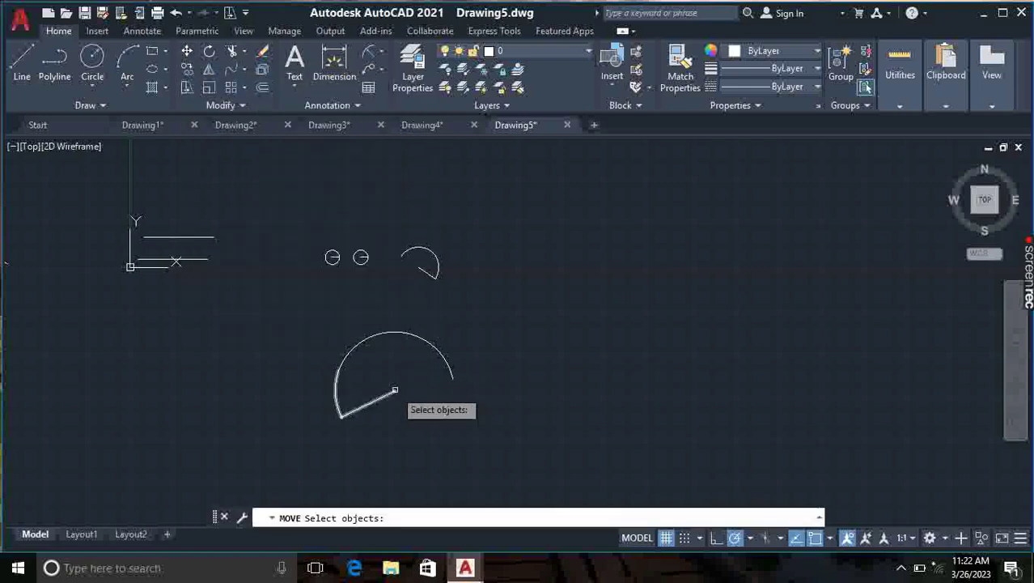
{"action": "left_click", "coordinate": [394, 332]}
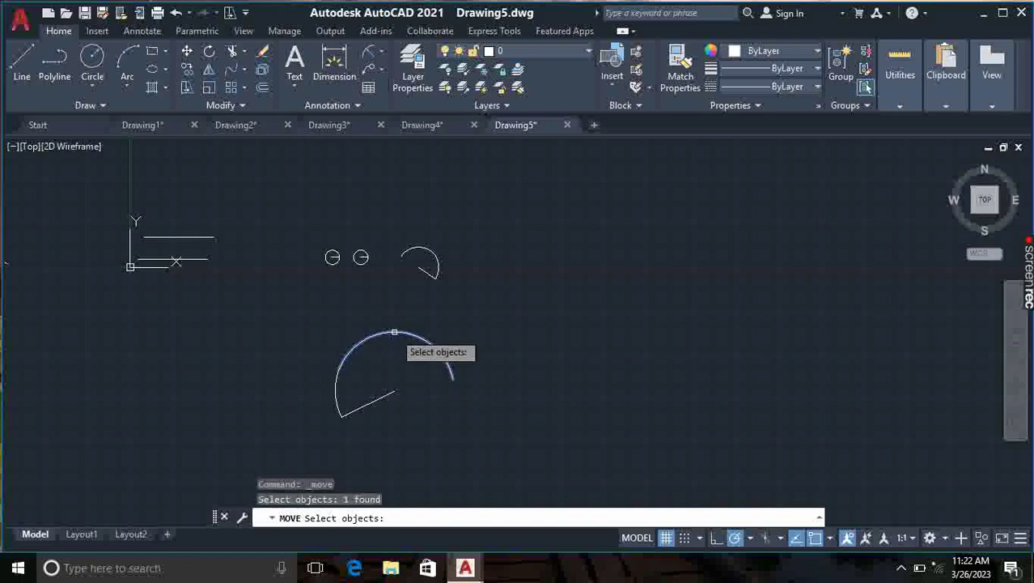
{"action": "left_click", "coordinate": [337, 398]}
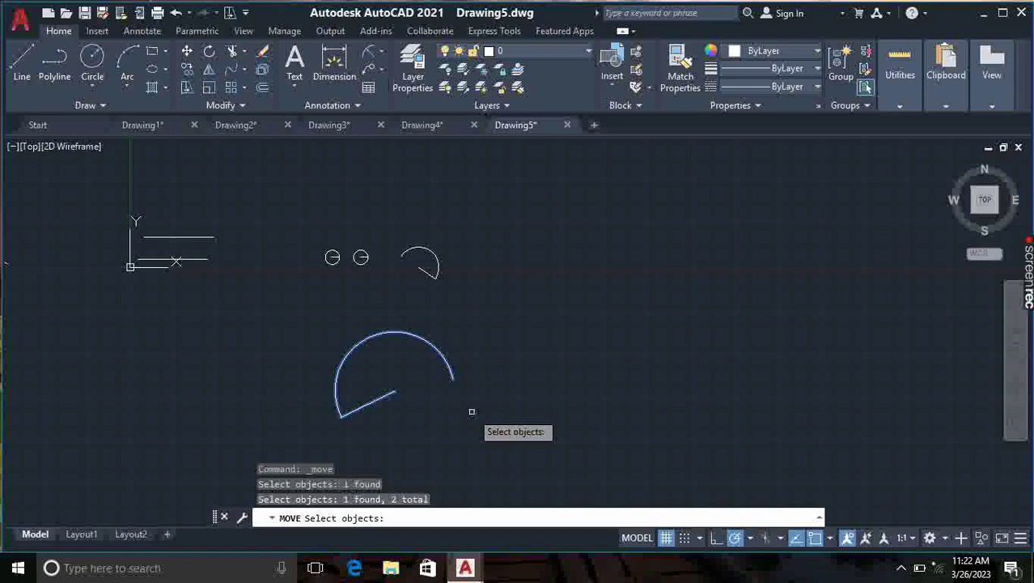
{"action": "key", "text": "Return"}
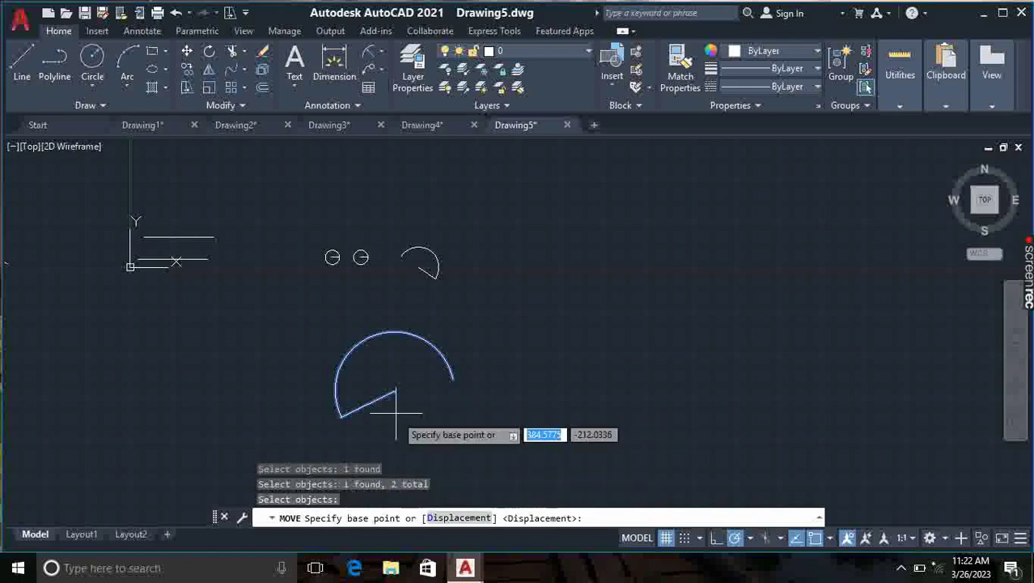
{"action": "left_click", "coordinate": [394, 391]}
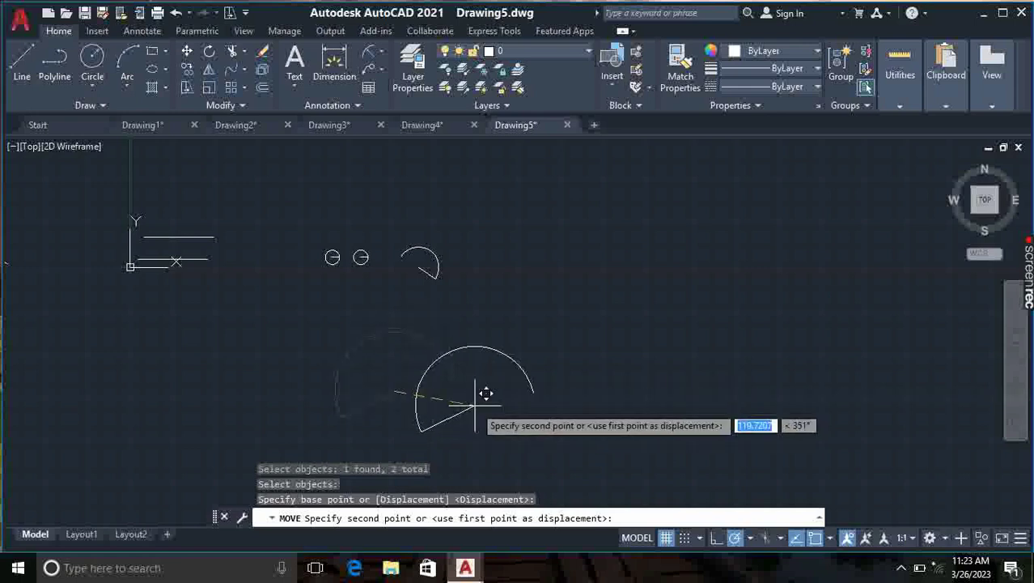
{"action": "left_click", "coordinate": [735, 539]}
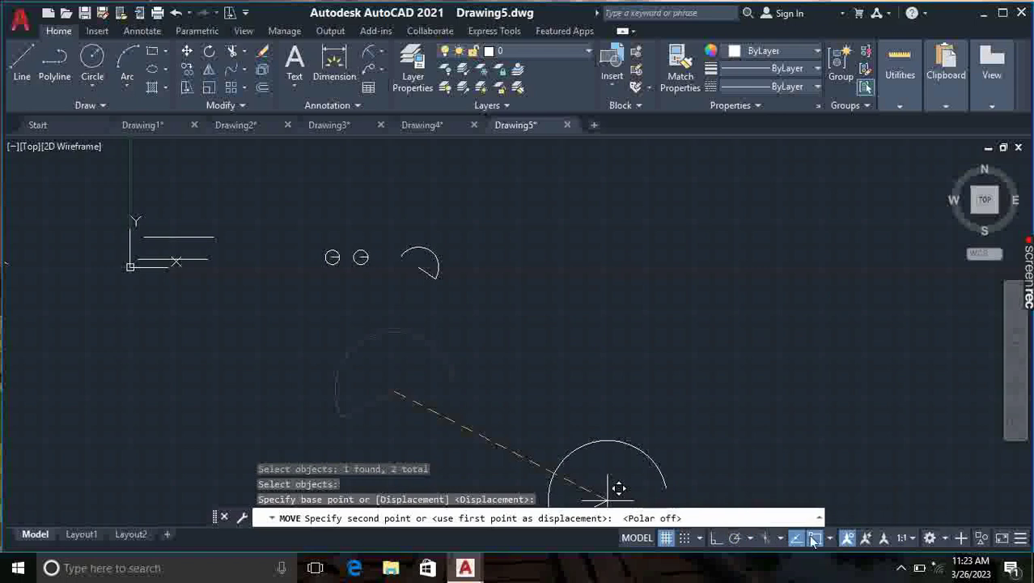
{"action": "key", "text": "F11"}
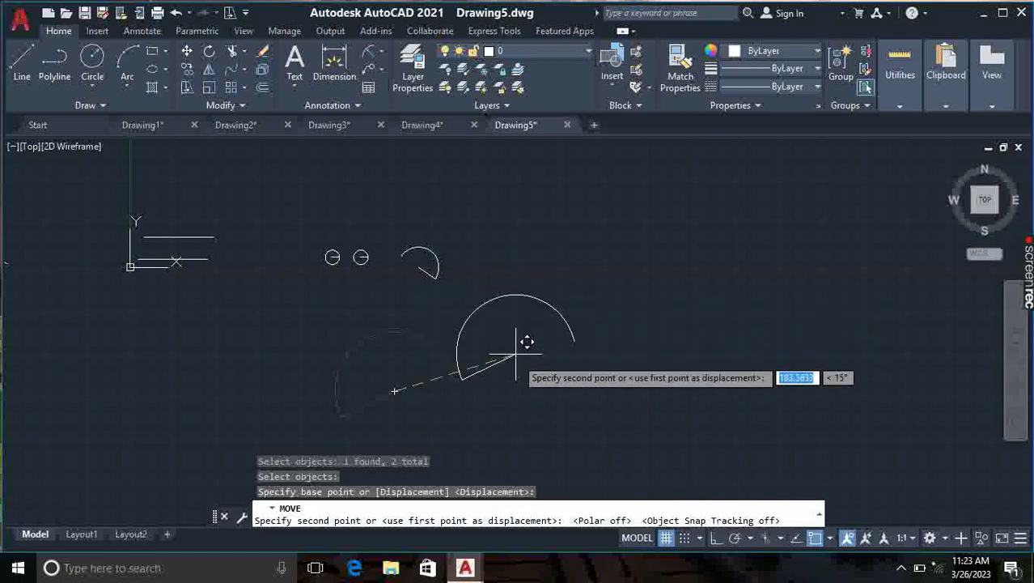
{"action": "left_click", "coordinate": [561, 316]}
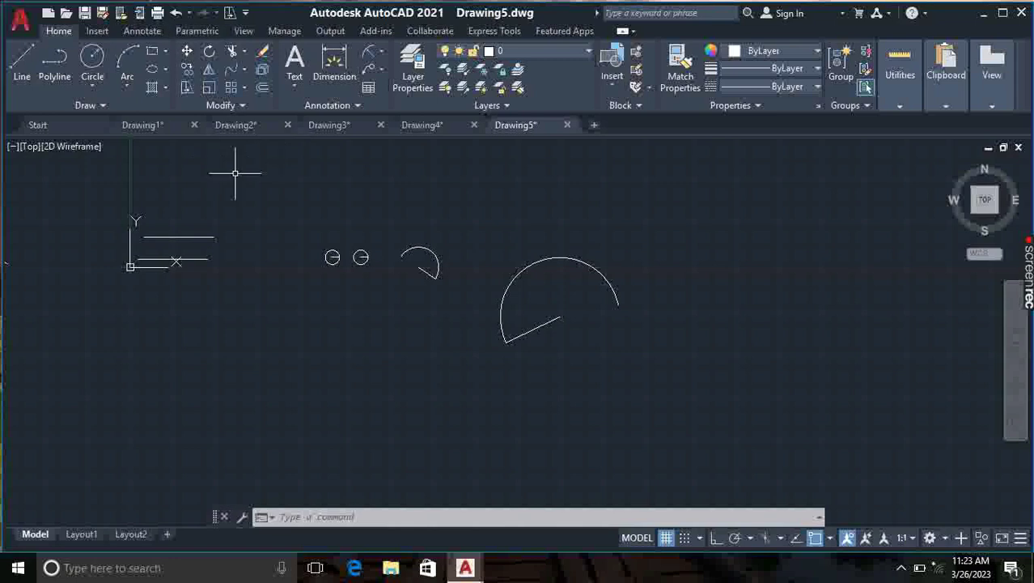
Move the large arc and its radius line 10 units toward the lower left.
{"action": "type", "text": "M"}
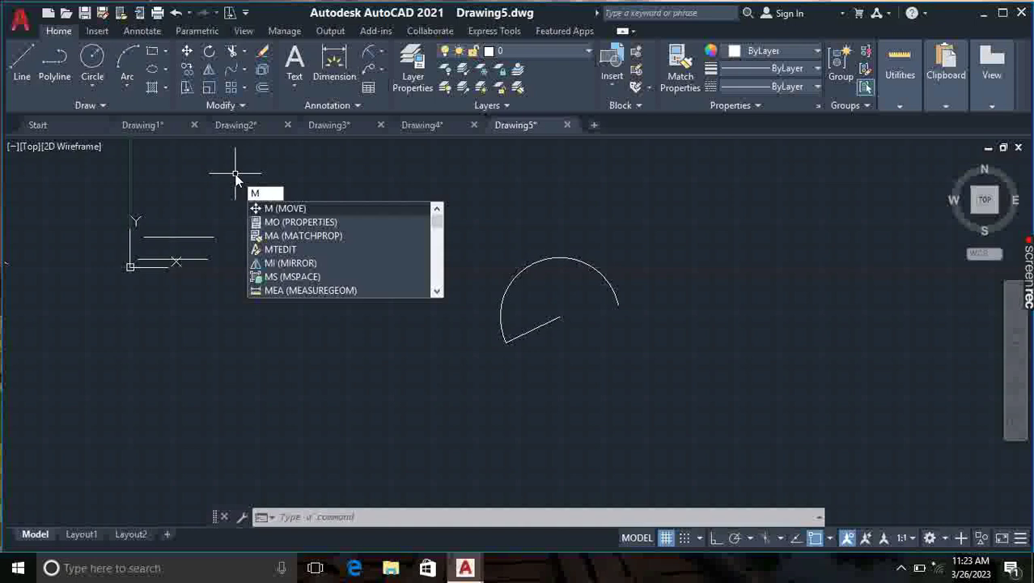
{"action": "key", "text": "Return"}
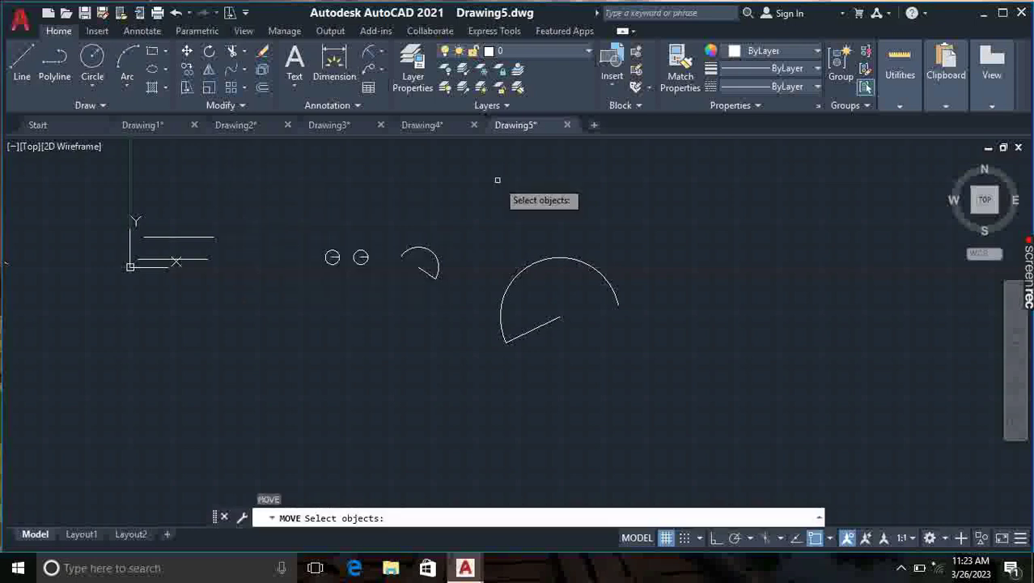
{"action": "left_click", "coordinate": [520, 268]}
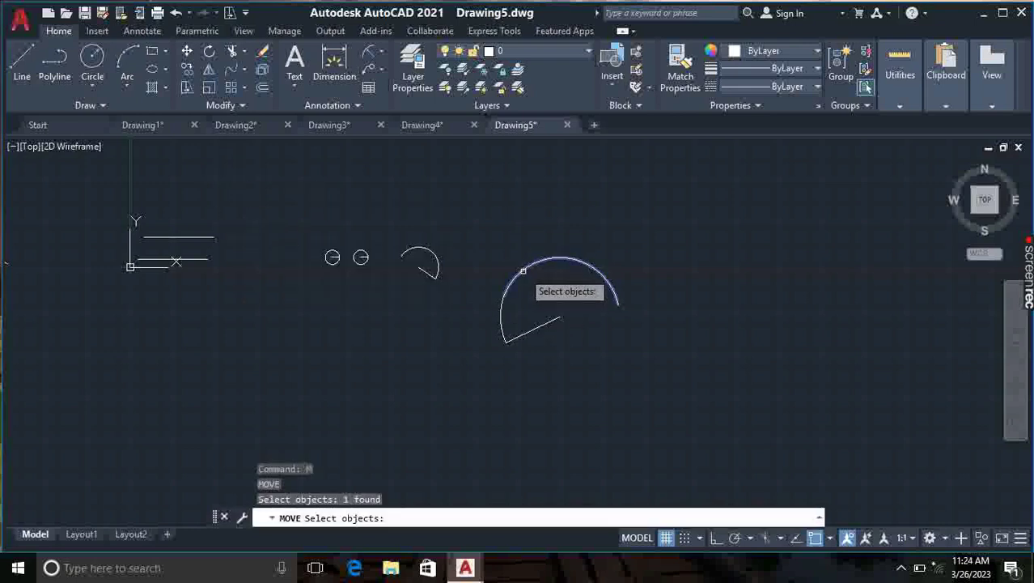
{"action": "left_click", "coordinate": [500, 325]}
{"action": "key", "text": "Return"}
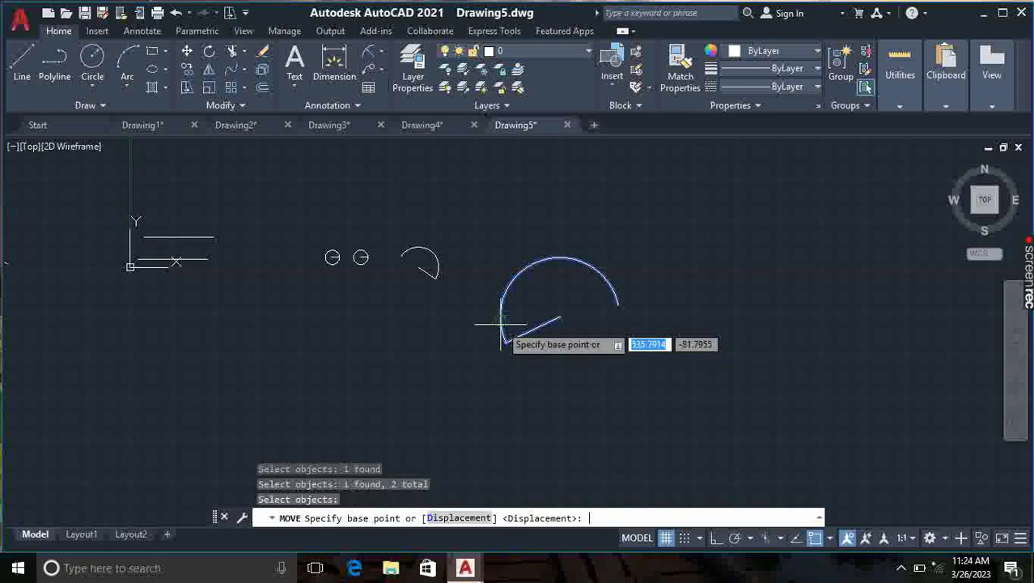
{"action": "left_click", "coordinate": [505, 341]}
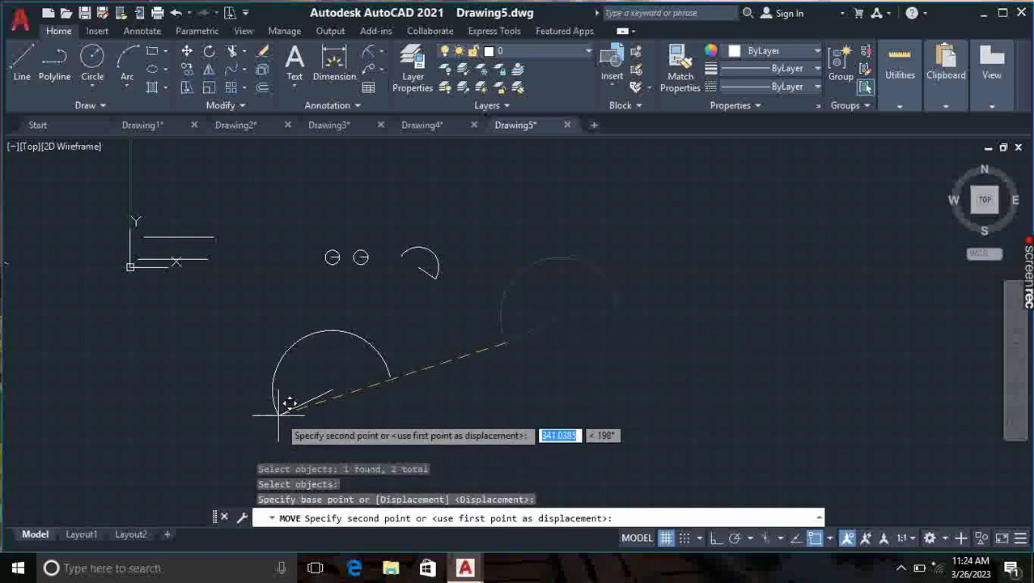
{"action": "type", "text": "10"}
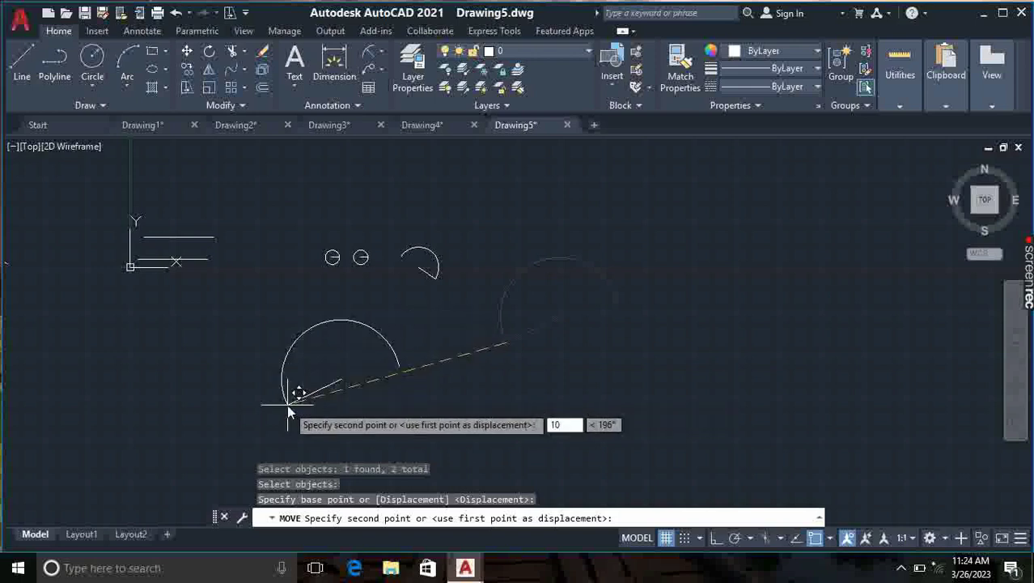
{"action": "key", "text": "Return"}
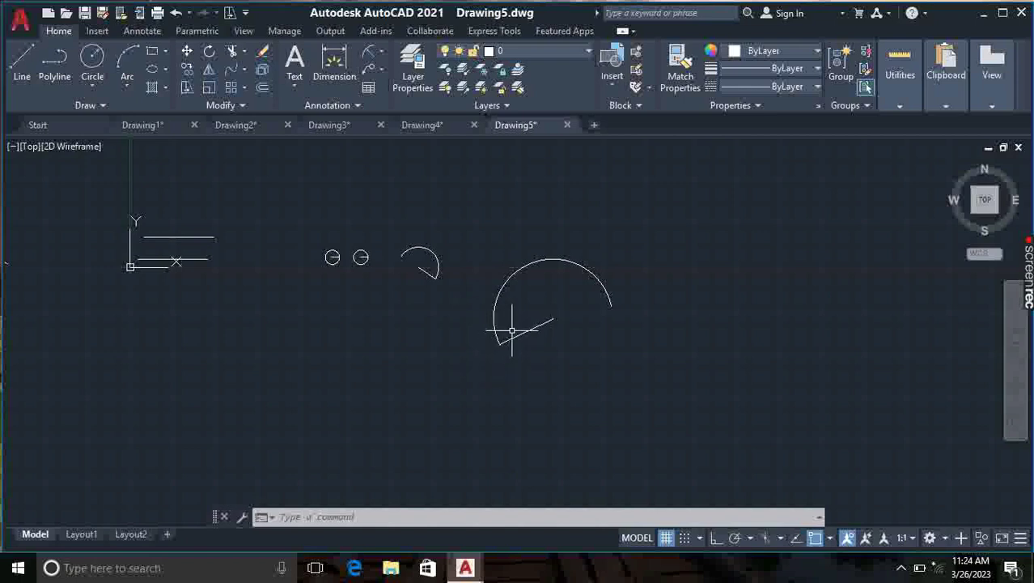
{"action": "type", "text": "v"}
{"action": "key", "text": "BackSpace"}
Copy the pie-shaped arc and its radius line 10 units to the lower left.
{"action": "left_click", "coordinate": [186, 70]}
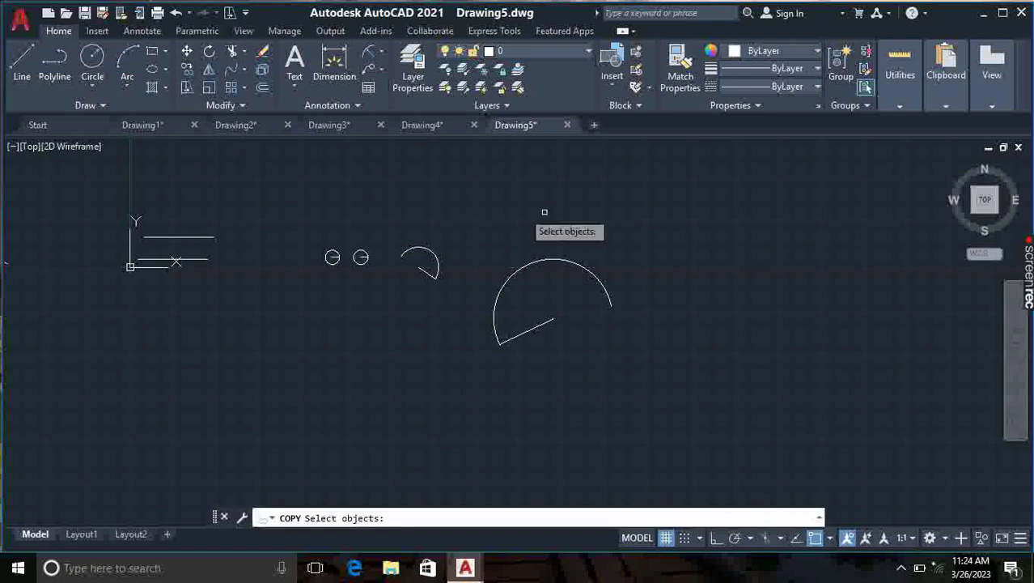
{"action": "left_click", "coordinate": [518, 270]}
{"action": "left_click", "coordinate": [504, 321]}
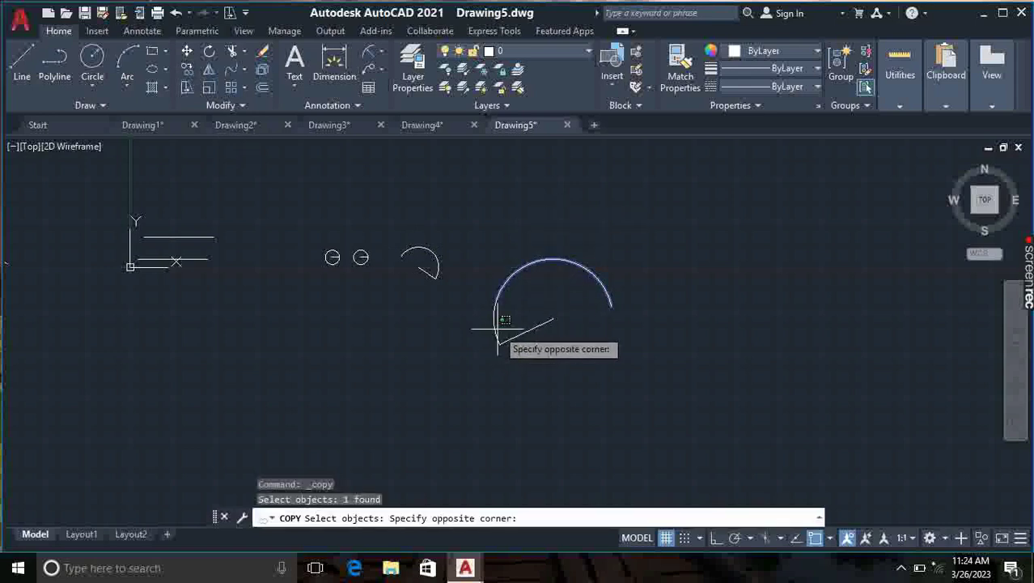
{"action": "left_click", "coordinate": [499, 338]}
{"action": "left_click", "coordinate": [501, 341]}
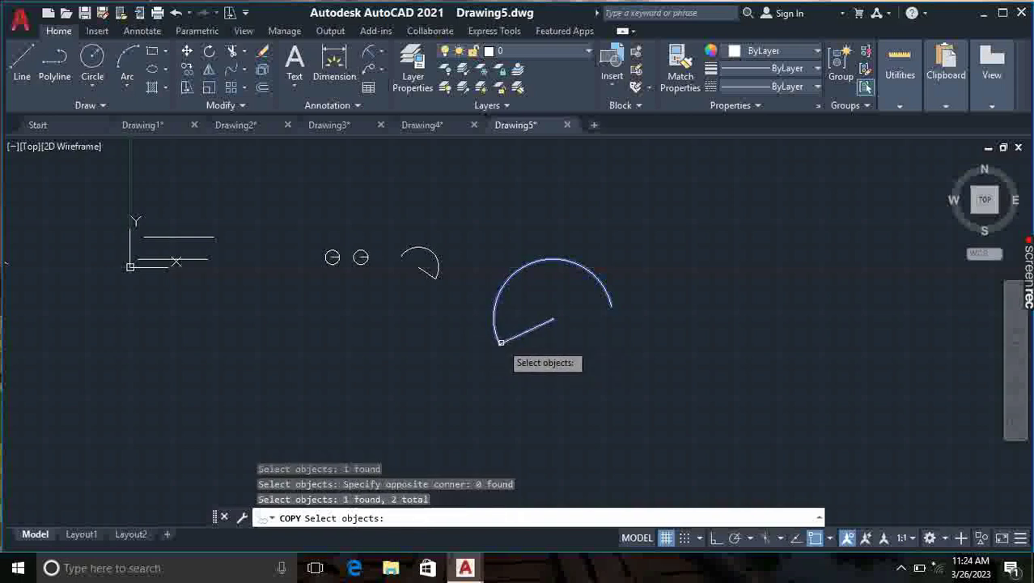
{"action": "key", "text": "Return"}
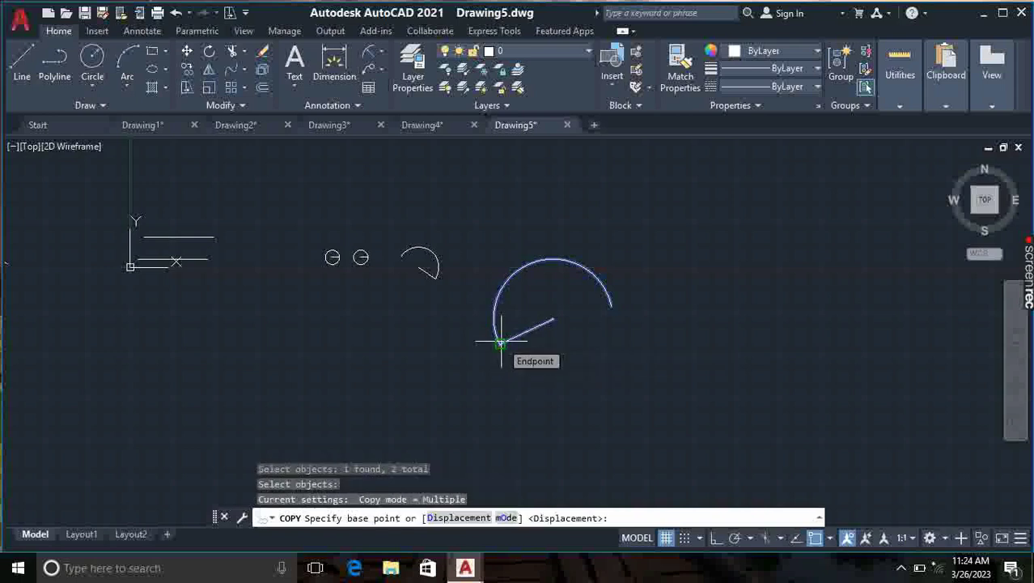
{"action": "type", "text": "10"}
{"action": "key", "text": "Return"}
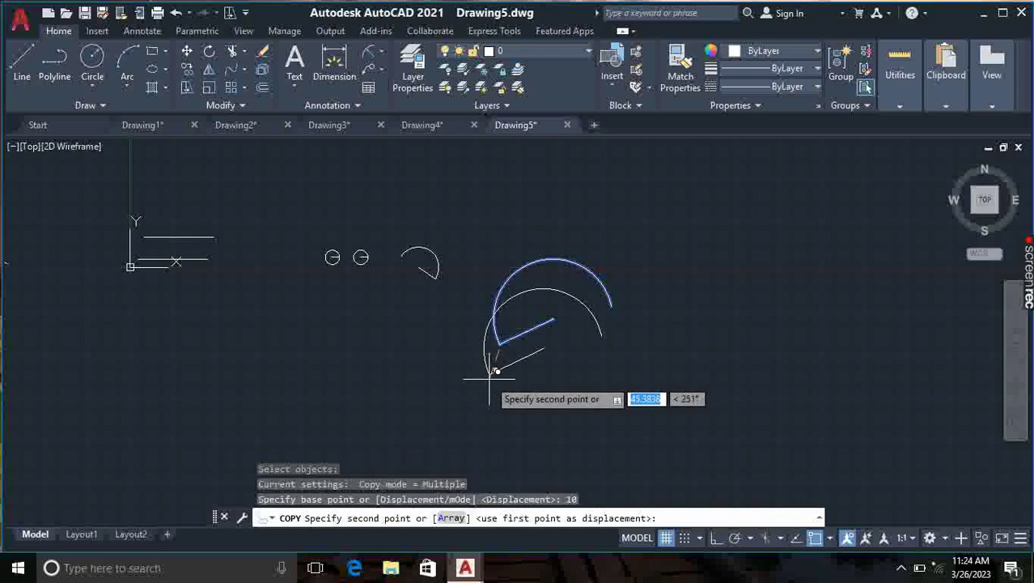
{"action": "type", "text": "10"}
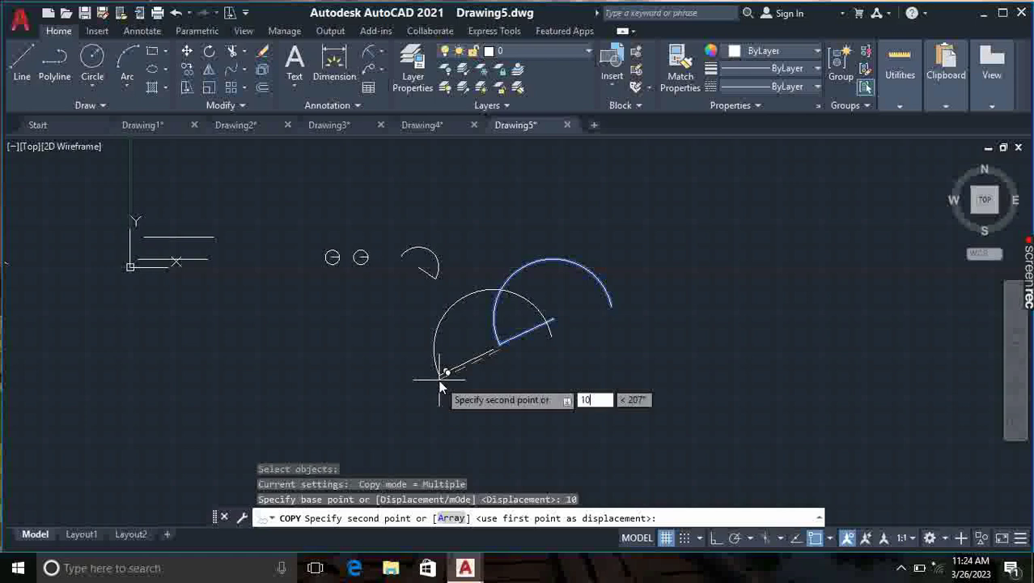
{"action": "key", "text": "Return"}
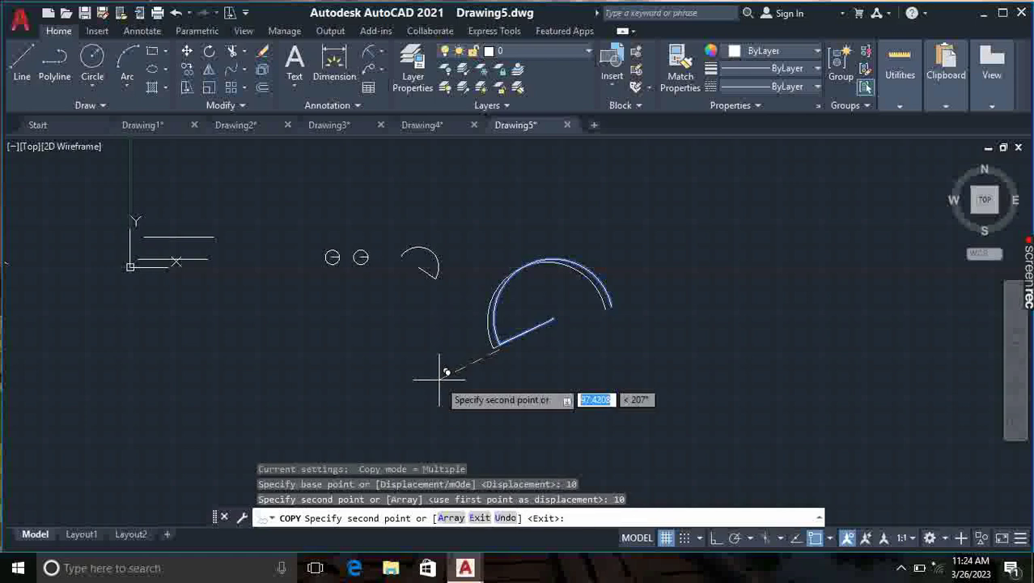
{"action": "key", "text": "Escape"}
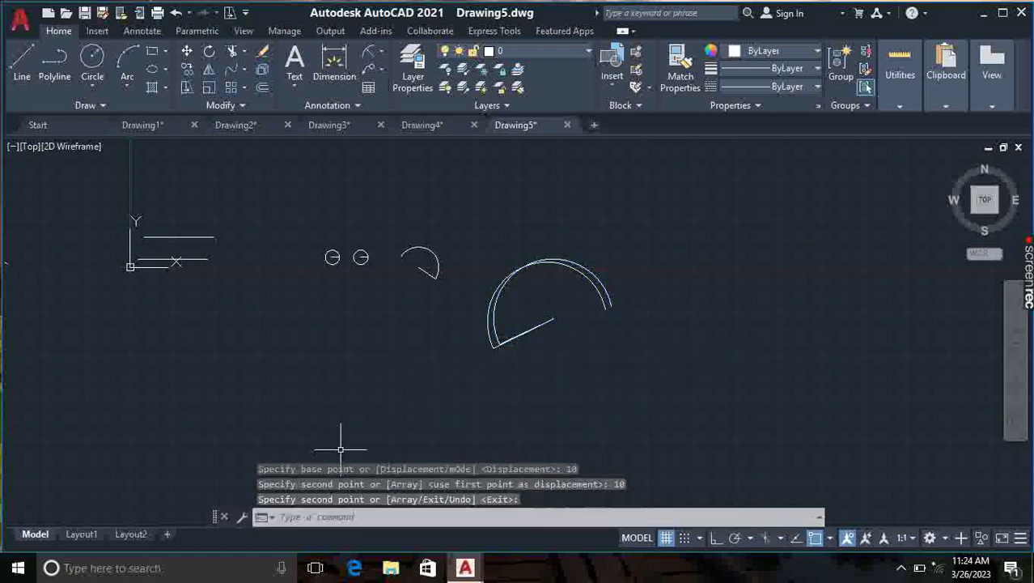
{"action": "scroll", "coordinate": [485, 332], "scroll_direction": "up", "scroll_amount": 2}
{"action": "scroll", "coordinate": [574, 381], "scroll_direction": "up", "scroll_amount": 3}
{"action": "scroll", "coordinate": [546, 337], "scroll_direction": "up", "scroll_amount": 2}
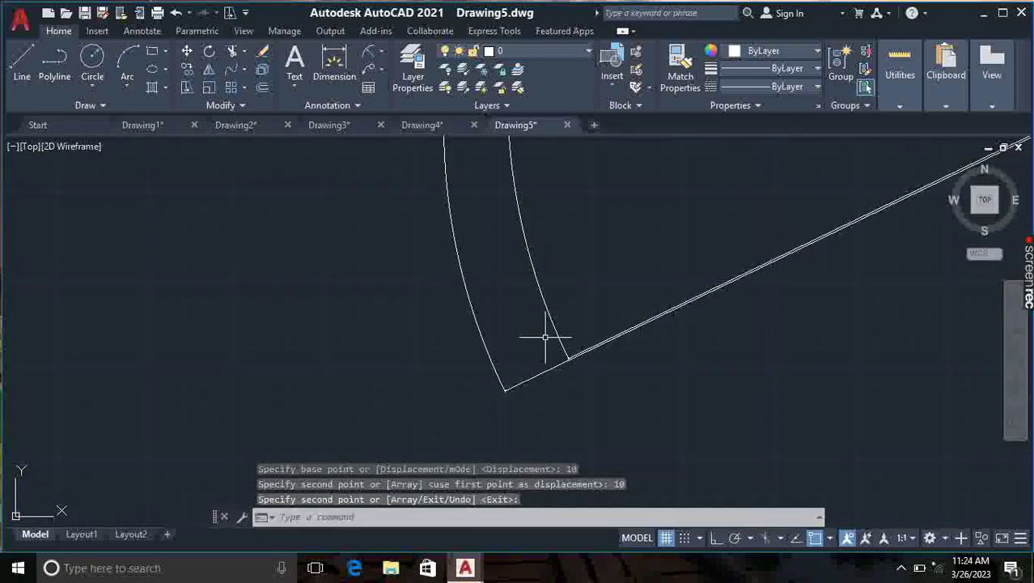
{"action": "scroll", "coordinate": [554, 289], "scroll_direction": "up", "scroll_amount": 3}
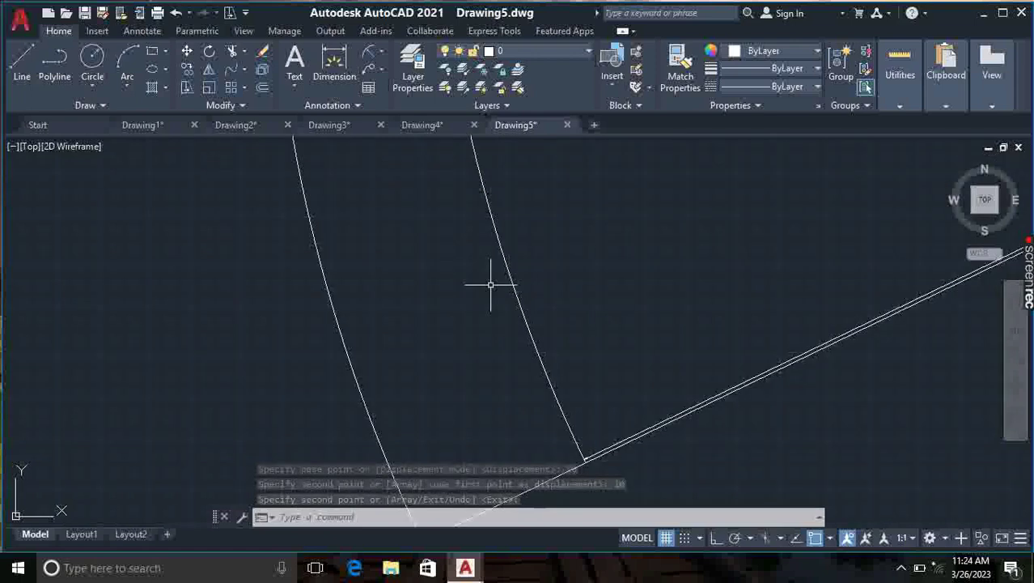
{"action": "left_click", "coordinate": [333, 60]}
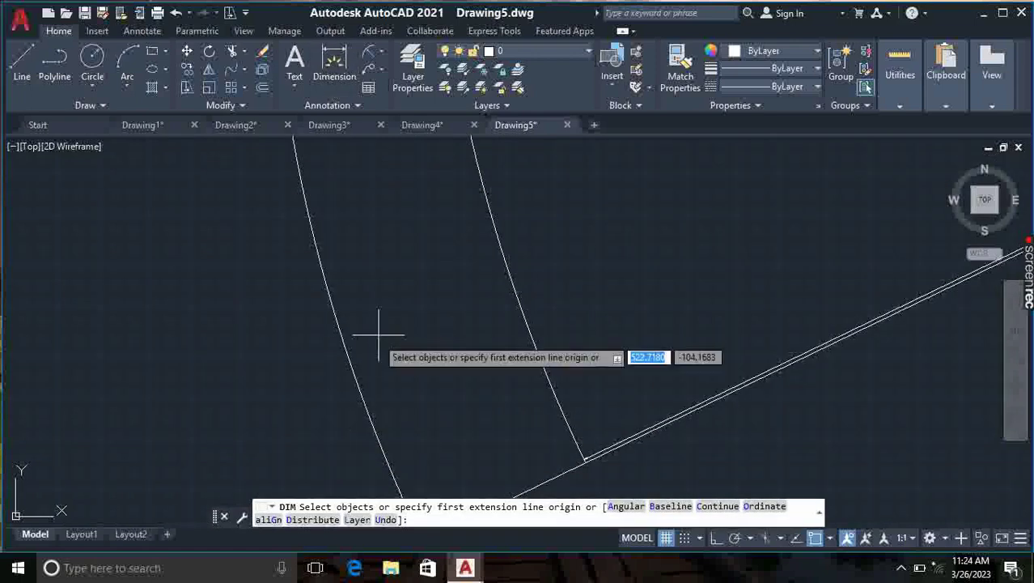
{"action": "scroll", "coordinate": [370, 336], "scroll_direction": "down", "scroll_amount": 4}
{"action": "left_click", "coordinate": [393, 414]}
{"action": "scroll", "coordinate": [471, 395], "scroll_direction": "up", "scroll_amount": 4}
{"action": "scroll", "coordinate": [470, 391], "scroll_direction": "up", "scroll_amount": 2}
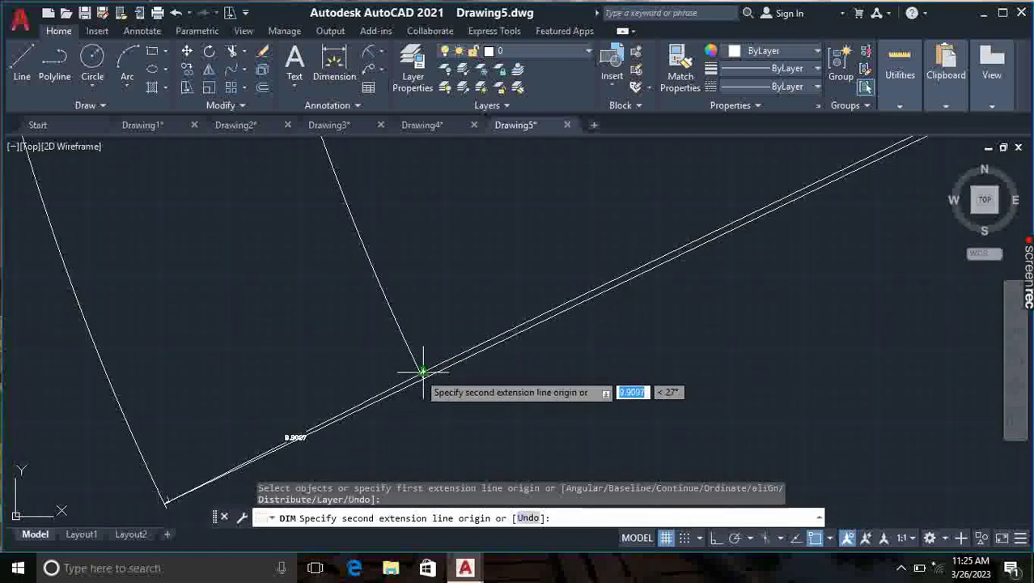
{"action": "left_click", "coordinate": [422, 372]}
{"action": "scroll", "coordinate": [346, 335], "scroll_direction": "up", "scroll_amount": 1}
{"action": "scroll", "coordinate": [349, 336], "scroll_direction": "up", "scroll_amount": 2}
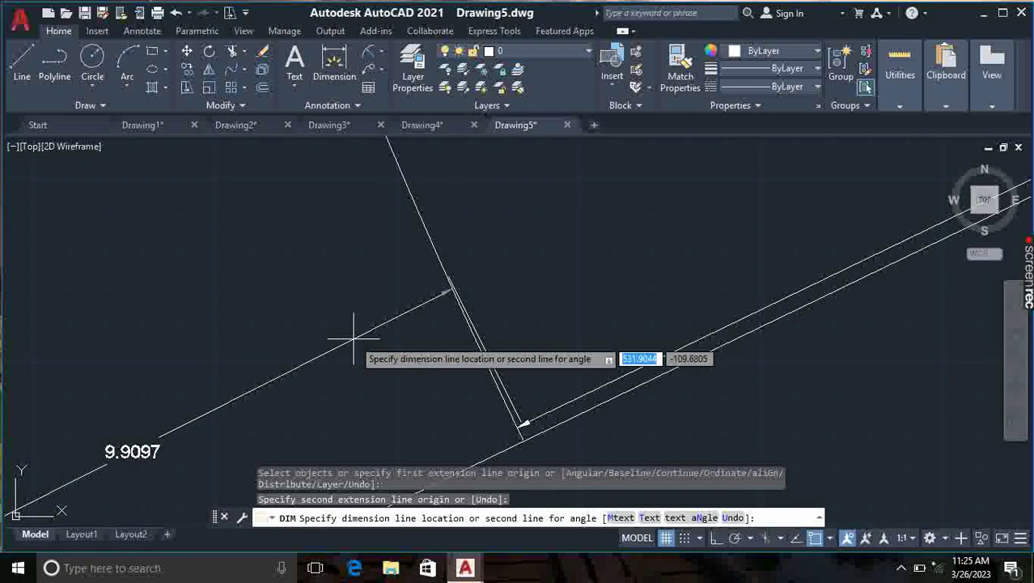
{"action": "key", "text": "Escape"}
{"action": "scroll", "coordinate": [352, 339], "scroll_direction": "down", "scroll_amount": 4}
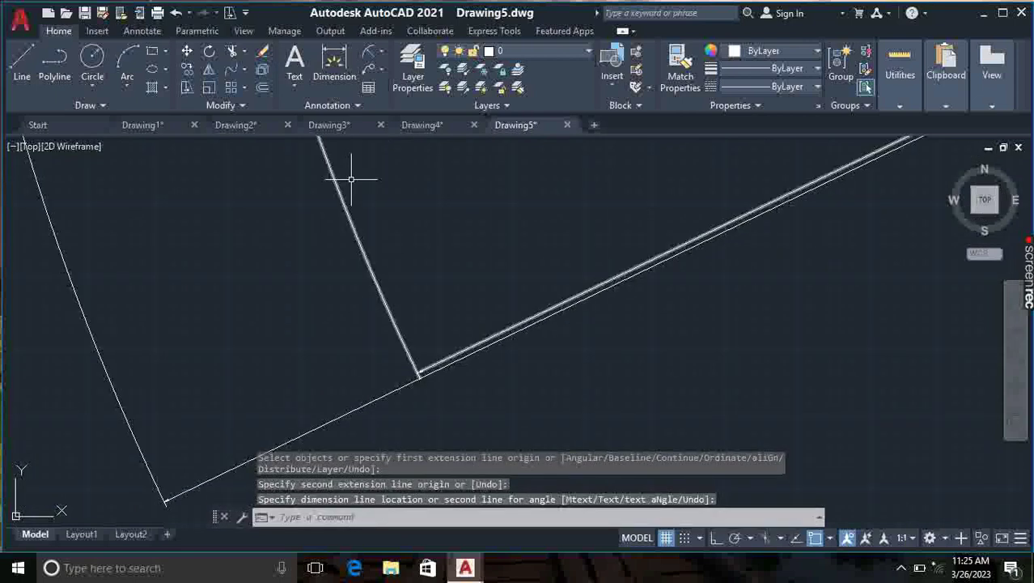
{"action": "left_click", "coordinate": [338, 52]}
{"action": "scroll", "coordinate": [398, 351], "scroll_direction": "up", "scroll_amount": 1}
{"action": "scroll", "coordinate": [397, 351], "scroll_direction": "up", "scroll_amount": 1}
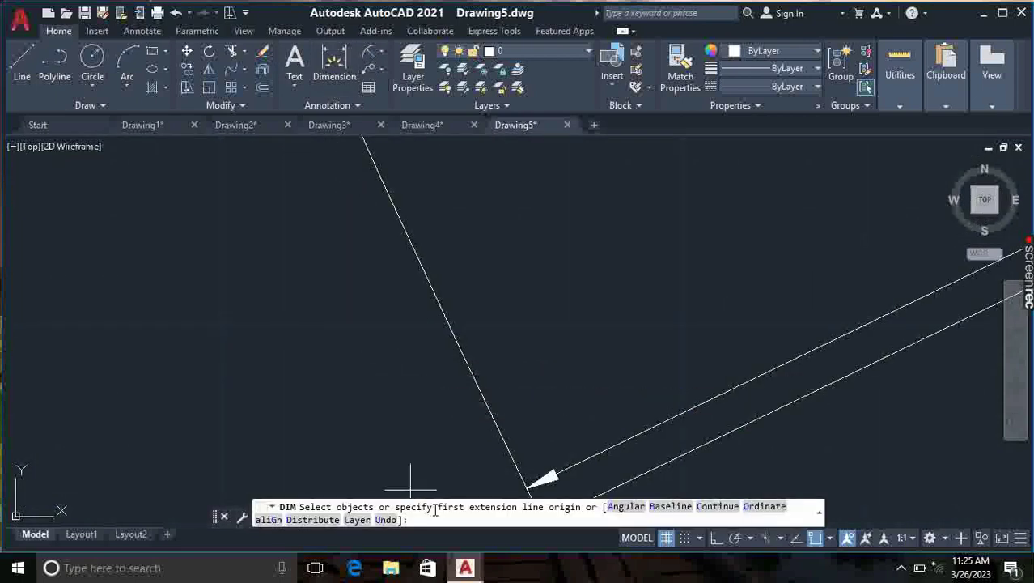
{"action": "scroll", "coordinate": [422, 296], "scroll_direction": "down", "scroll_amount": 3}
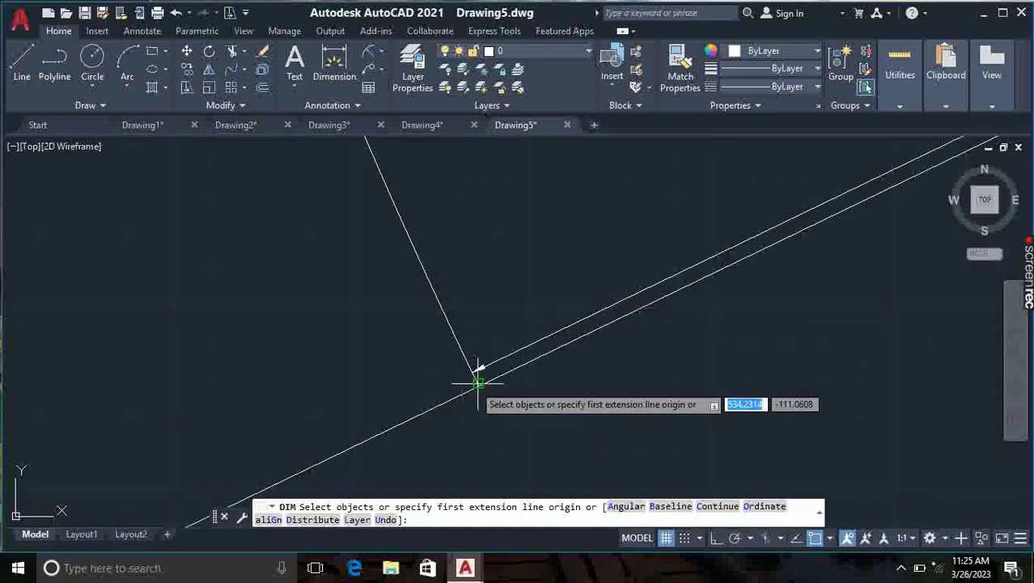
{"action": "left_click", "coordinate": [478, 383]}
{"action": "scroll", "coordinate": [469, 374], "scroll_direction": "down", "scroll_amount": 1}
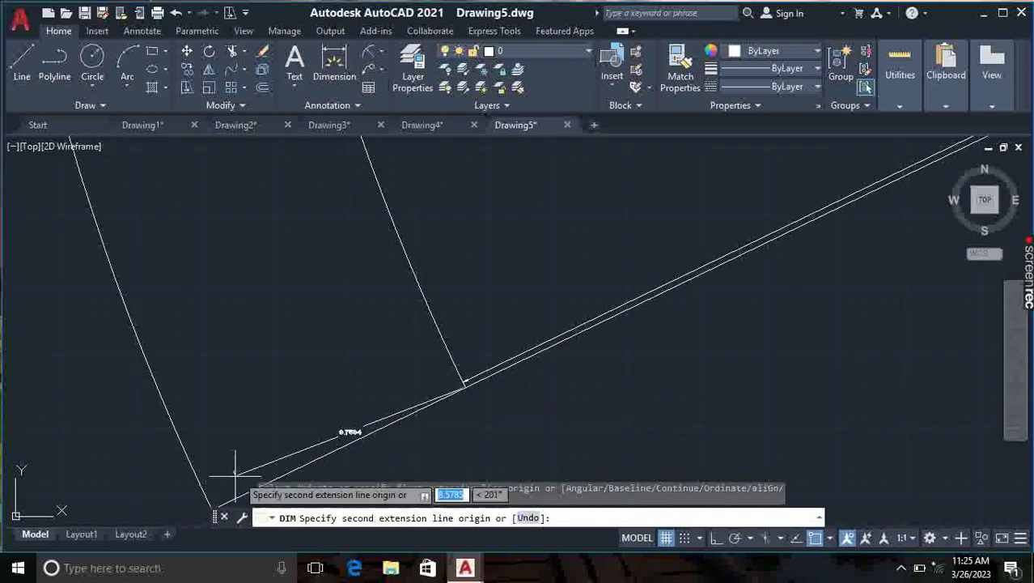
{"action": "middle_click_drag", "start_coordinate": [233, 449], "coordinate": [233, 334]}
{"action": "scroll", "coordinate": [233, 334], "scroll_direction": "up", "scroll_amount": 2}
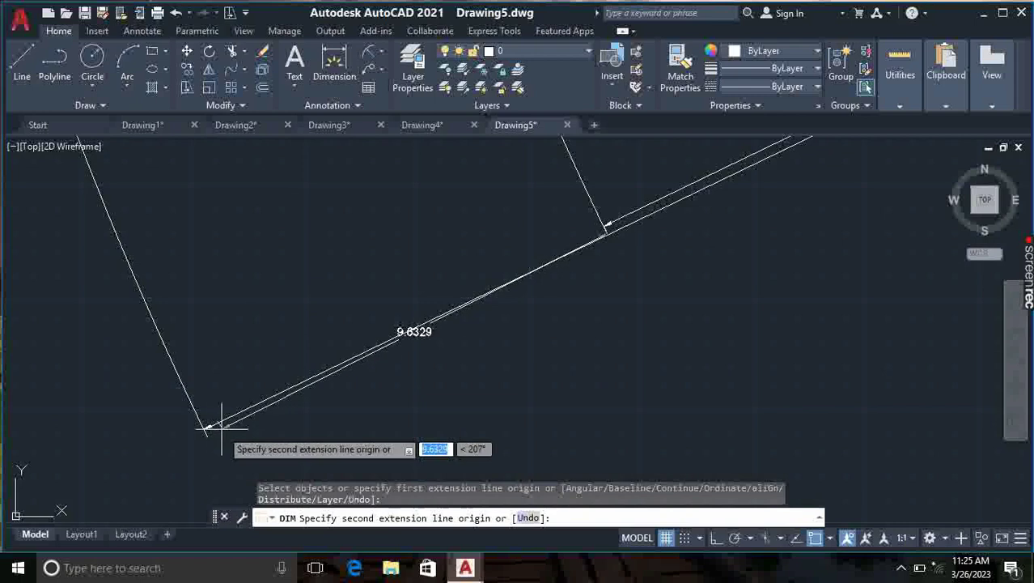
{"action": "scroll", "coordinate": [208, 429], "scroll_direction": "up", "scroll_amount": 4}
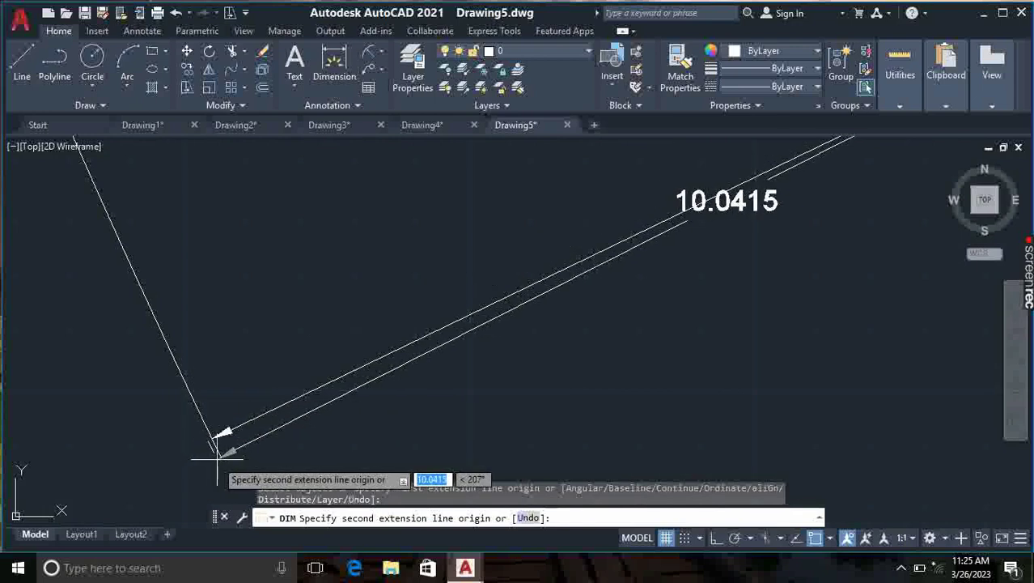
{"action": "left_click", "coordinate": [221, 455]}
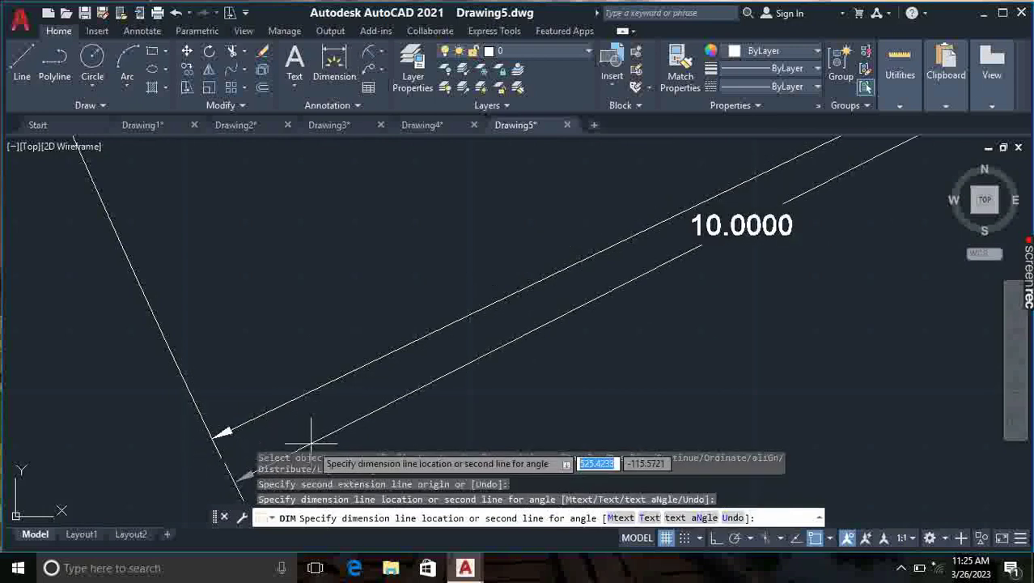
{"action": "scroll", "coordinate": [779, 311], "scroll_direction": "down", "scroll_amount": 3}
{"action": "scroll", "coordinate": [779, 312], "scroll_direction": "up", "scroll_amount": 5}
{"action": "scroll", "coordinate": [796, 301], "scroll_direction": "down", "scroll_amount": 3}
{"action": "scroll", "coordinate": [662, 330], "scroll_direction": "up", "scroll_amount": 3}
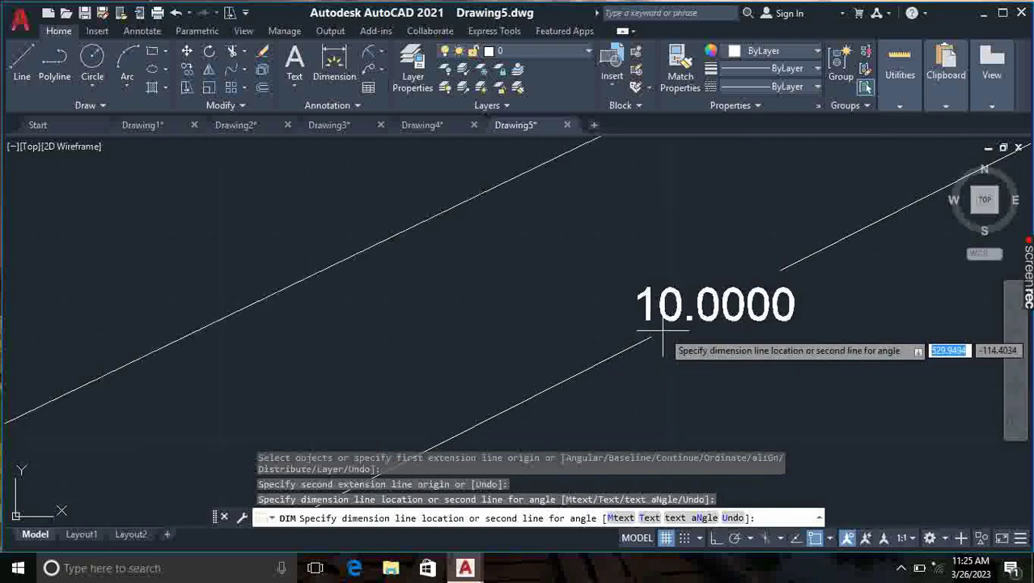
{"action": "scroll", "coordinate": [662, 330], "scroll_direction": "down", "scroll_amount": 2}
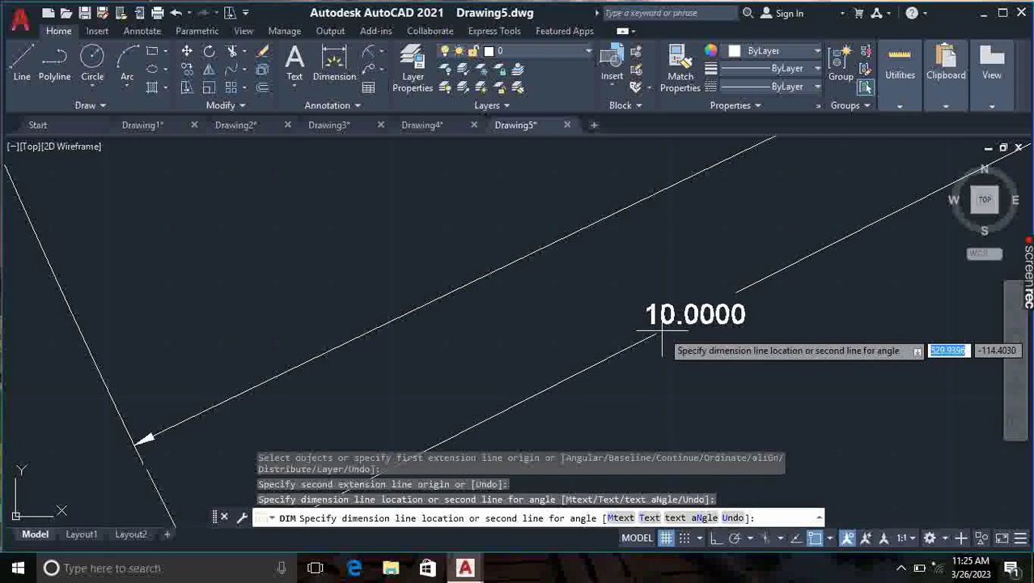
{"action": "key", "text": "Escape"}
{"action": "scroll", "coordinate": [469, 439], "scroll_direction": "up", "scroll_amount": 2}
{"action": "scroll", "coordinate": [480, 398], "scroll_direction": "up", "scroll_amount": 2}
{"action": "scroll", "coordinate": [490, 392], "scroll_direction": "up", "scroll_amount": 1}
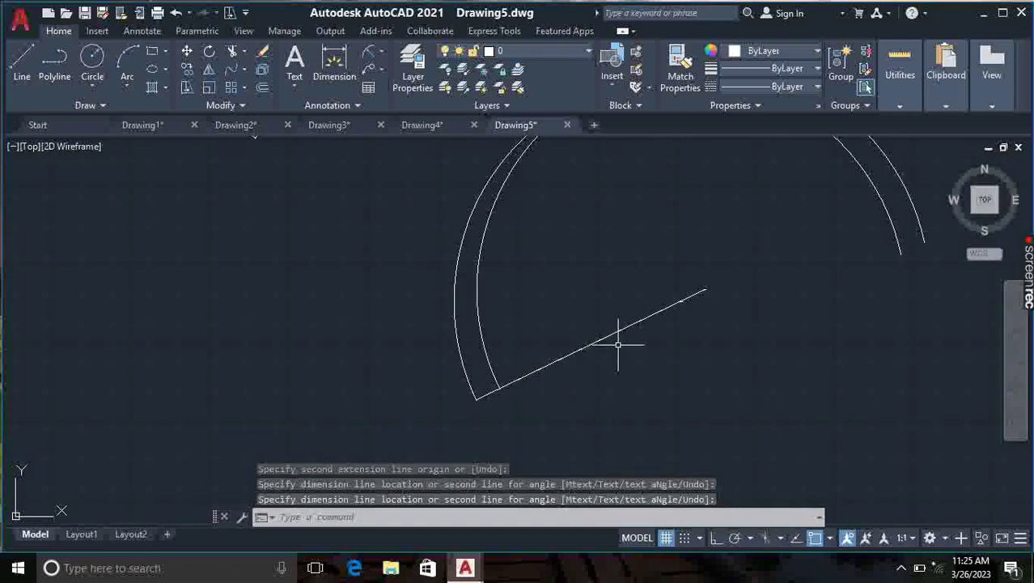
{"action": "type", "text": "co"}
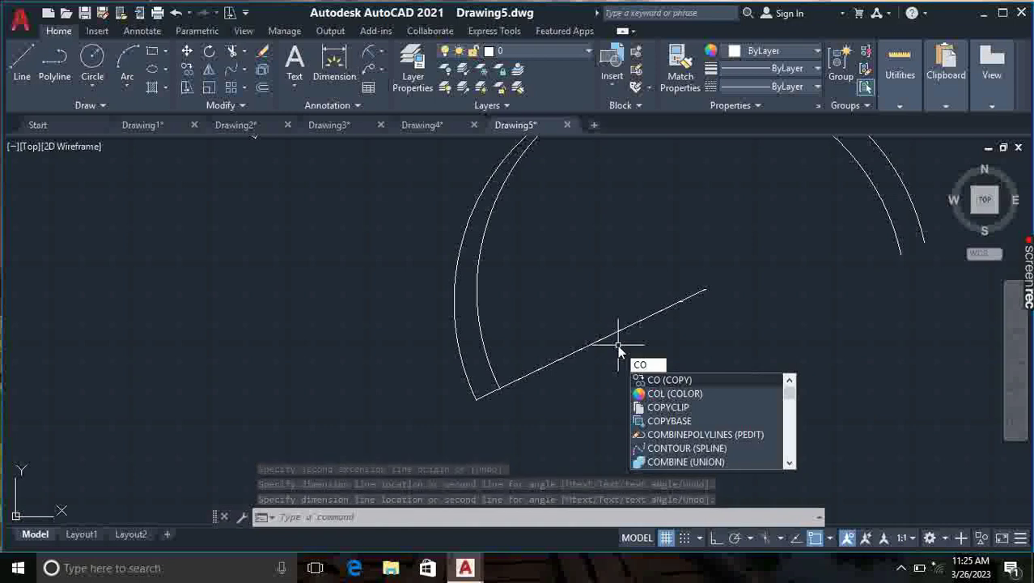
{"action": "key", "text": "Escape"}
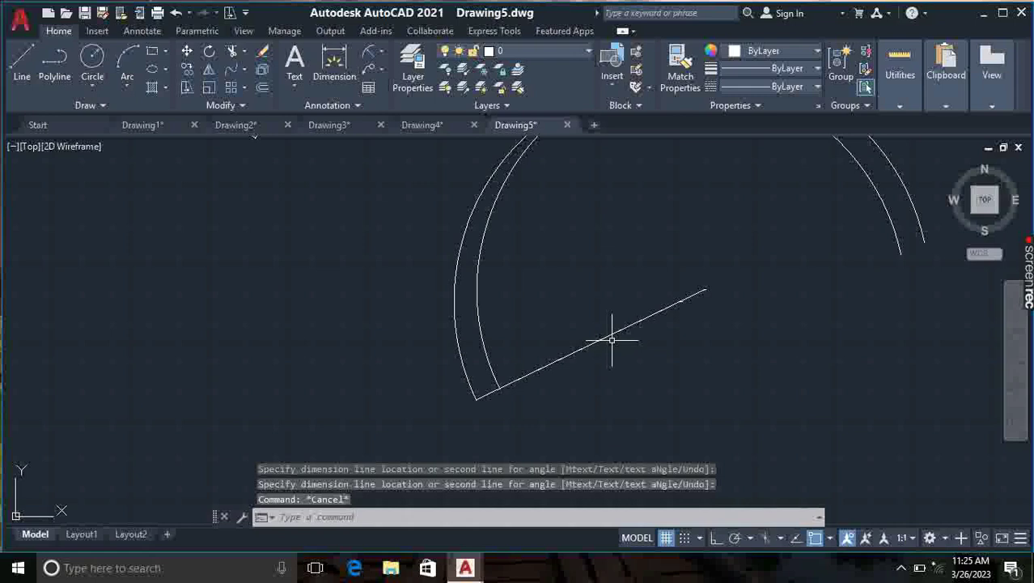
{"action": "scroll", "coordinate": [611, 340], "scroll_direction": "down", "scroll_amount": 4}
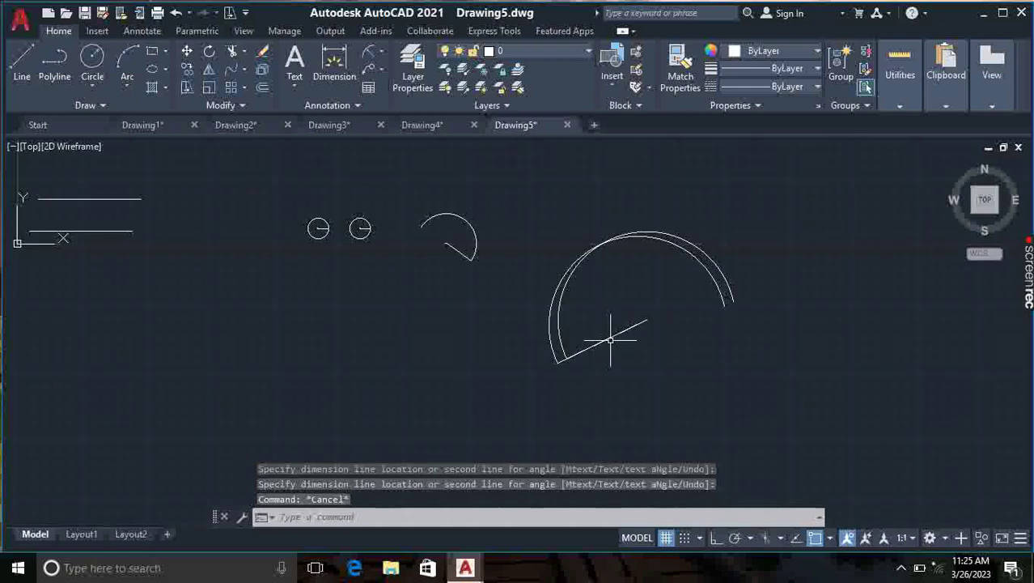
Erase the inner duplicate arc and the extra radius line.
{"action": "left_click", "coordinate": [564, 353]}
{"action": "scroll", "coordinate": [566, 287], "scroll_direction": "up", "scroll_amount": 5}
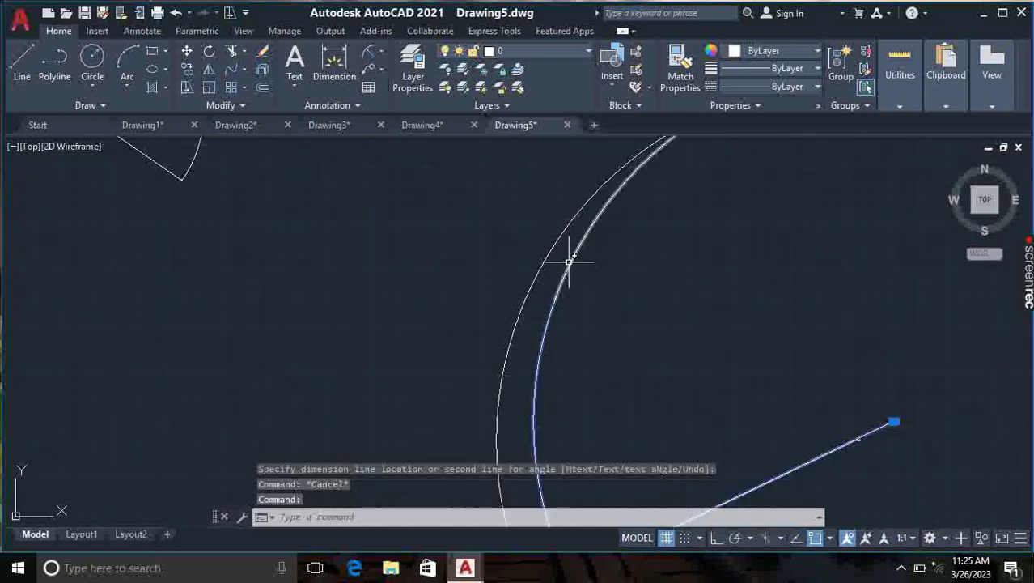
{"action": "left_click", "coordinate": [571, 259]}
{"action": "key", "text": "Delete"}
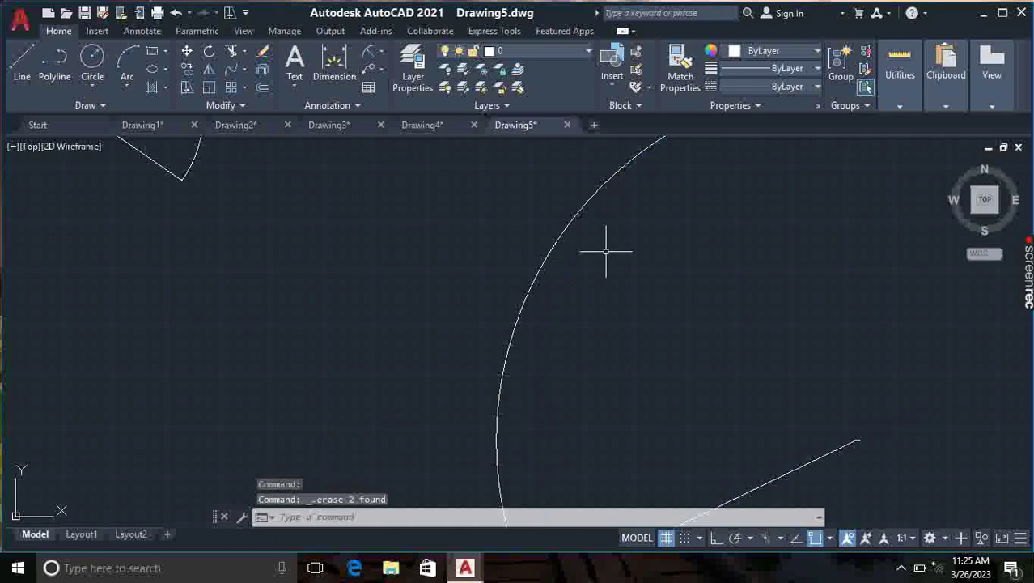
{"action": "scroll", "coordinate": [606, 252], "scroll_direction": "down", "scroll_amount": 5}
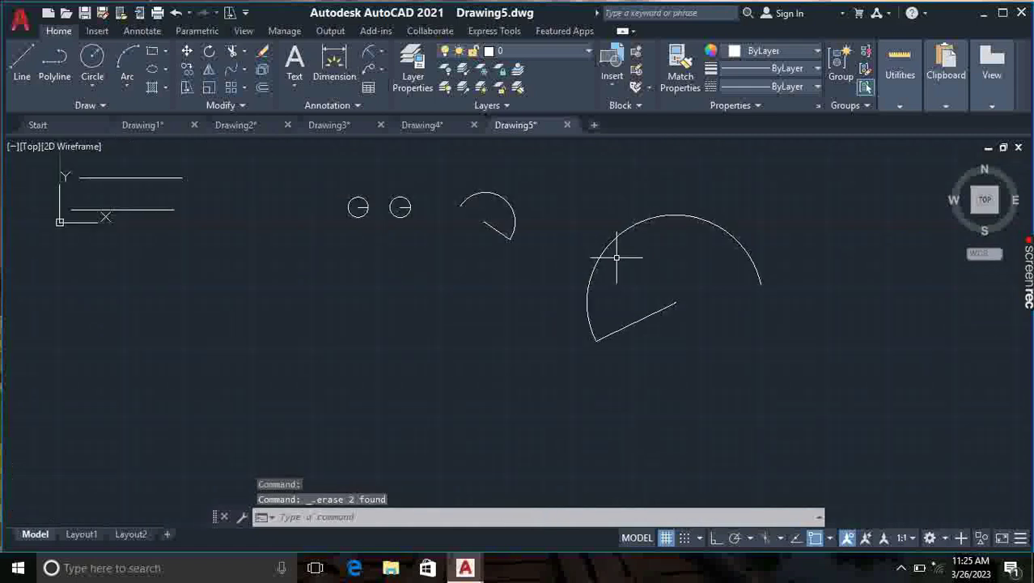
Rotate the pie-shaped arc and radius line 30° about their lower corner point.
{"action": "left_click", "coordinate": [209, 52]}
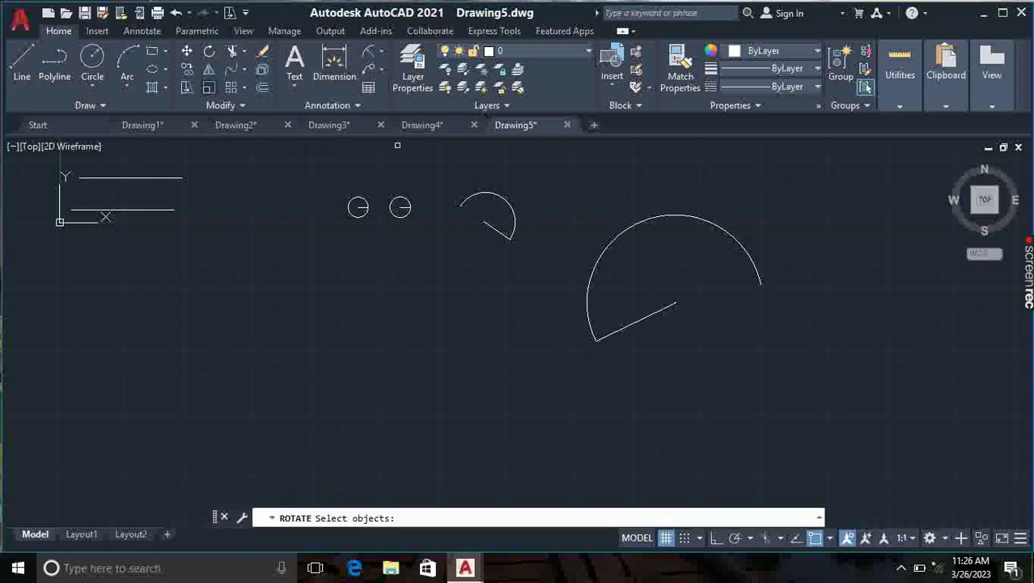
{"action": "left_click", "coordinate": [589, 273]}
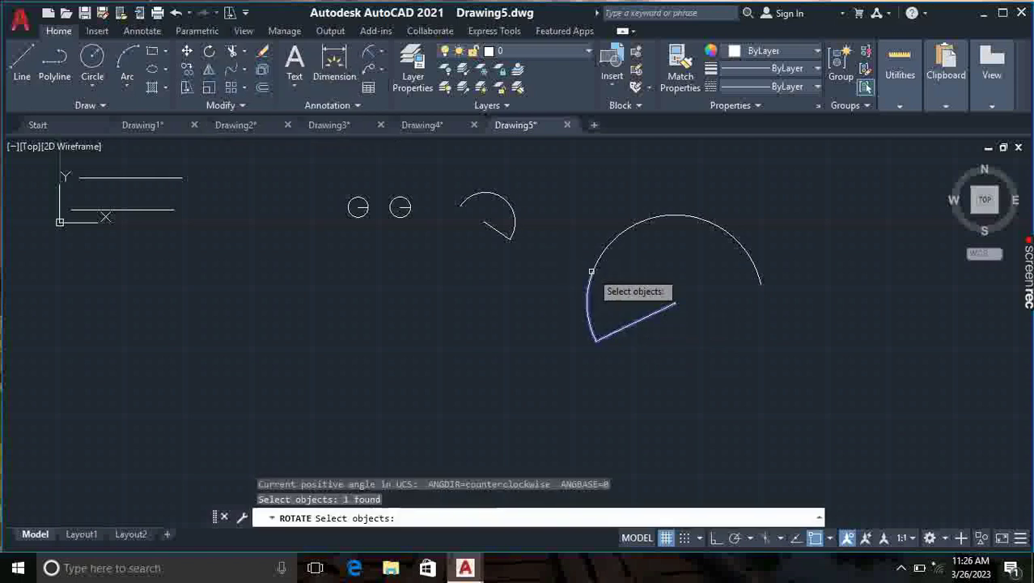
{"action": "left_click", "coordinate": [607, 245]}
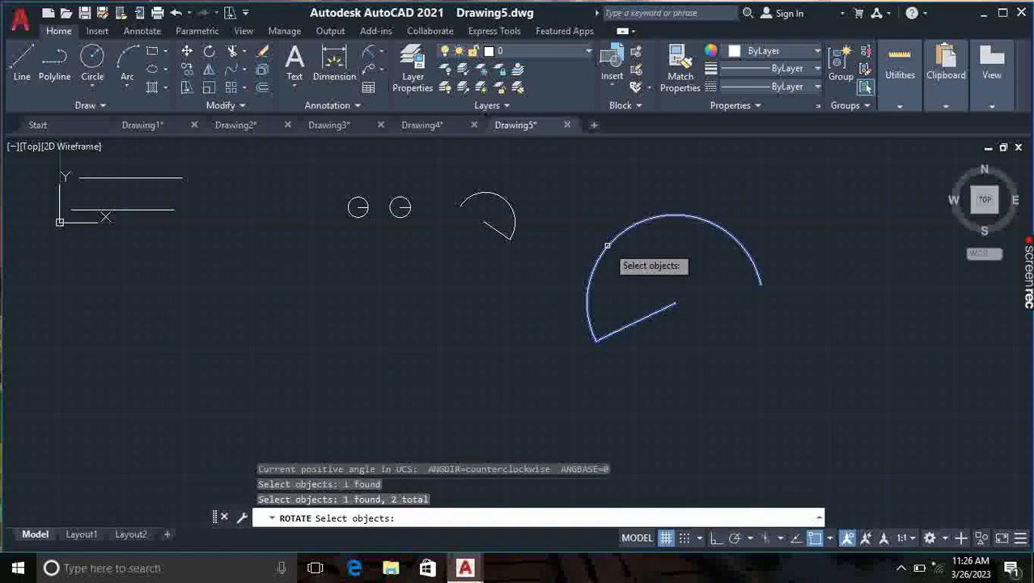
{"action": "key", "text": "Return"}
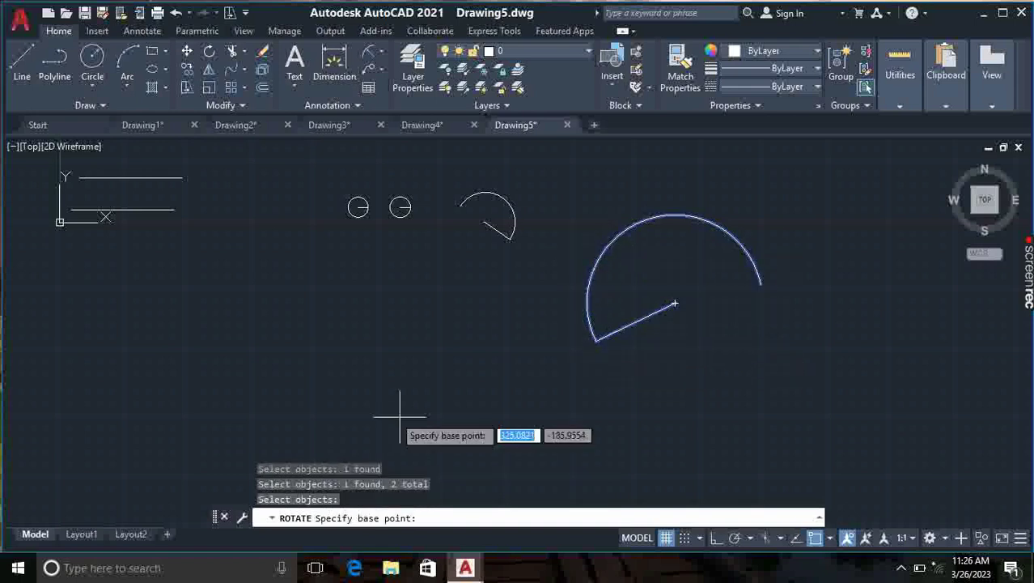
{"action": "left_click", "coordinate": [597, 339]}
{"action": "left_click", "coordinate": [596, 340]}
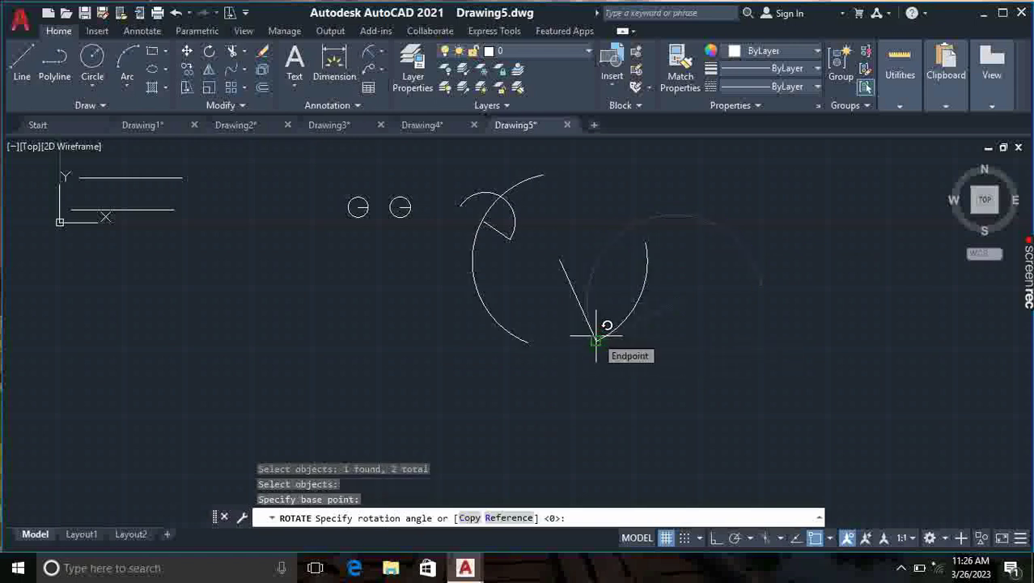
{"action": "type", "text": "30"}
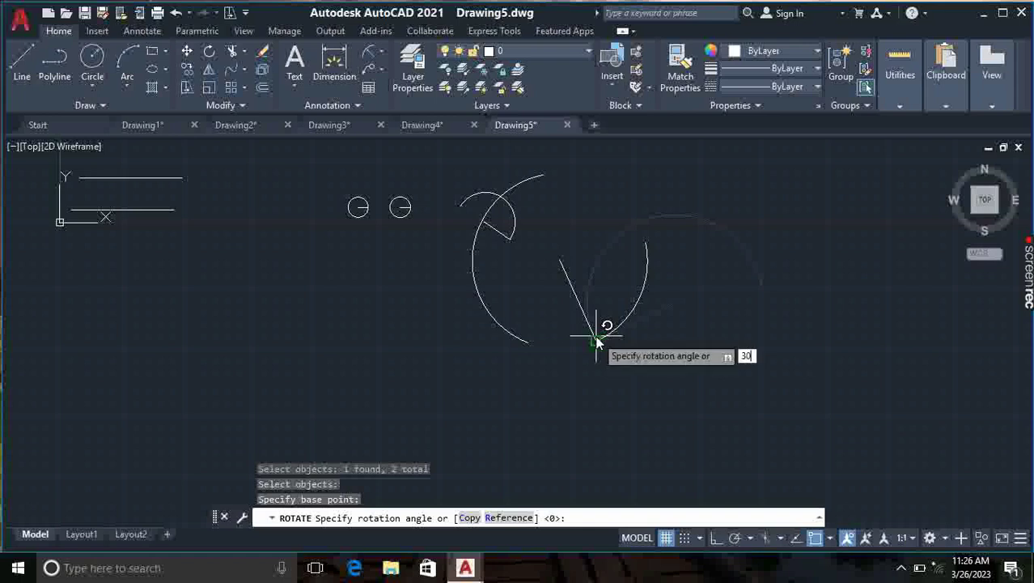
{"action": "key", "text": "Return"}
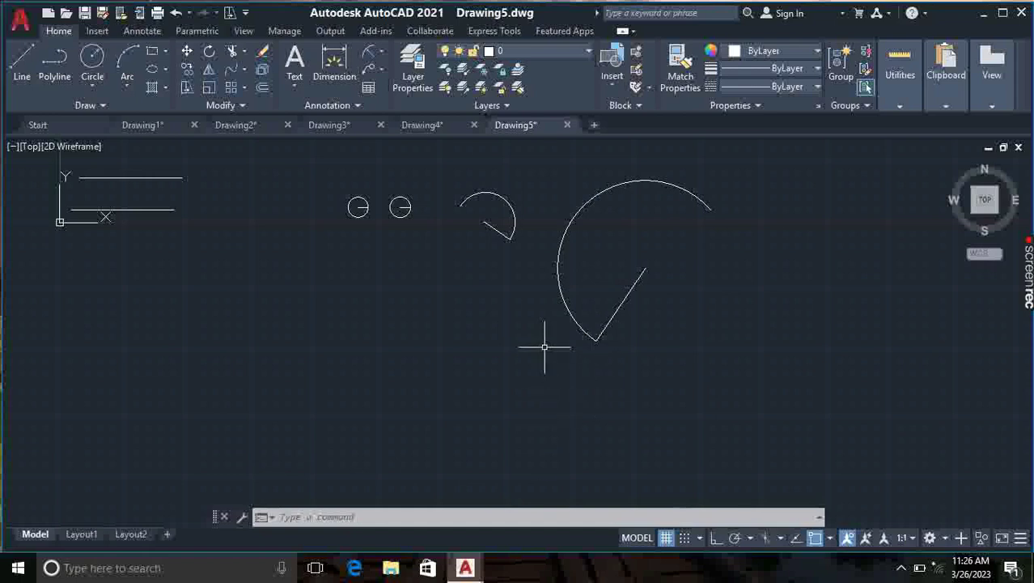
{"action": "type", "text": "Ro"}
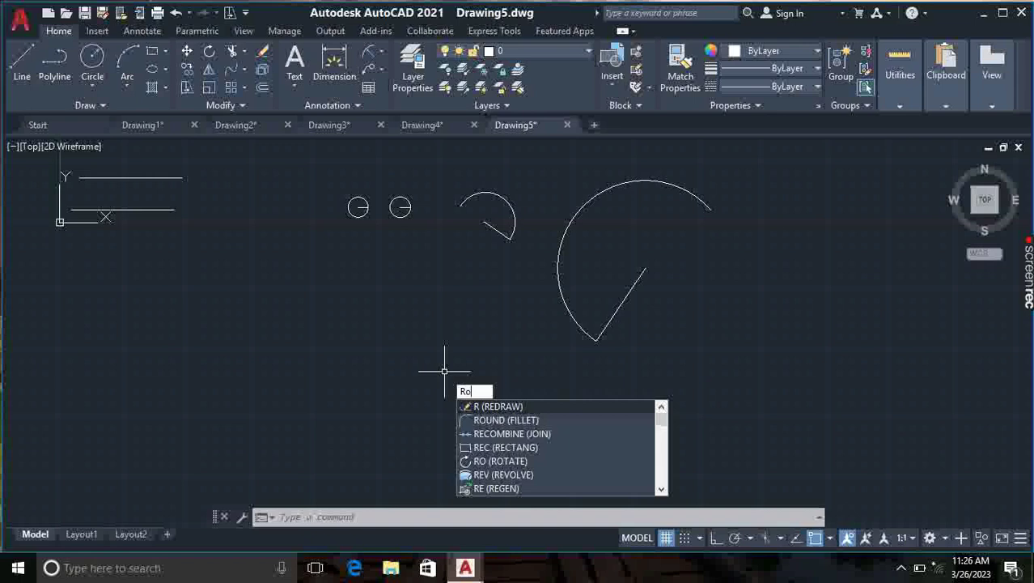
{"action": "key", "text": "Return"}
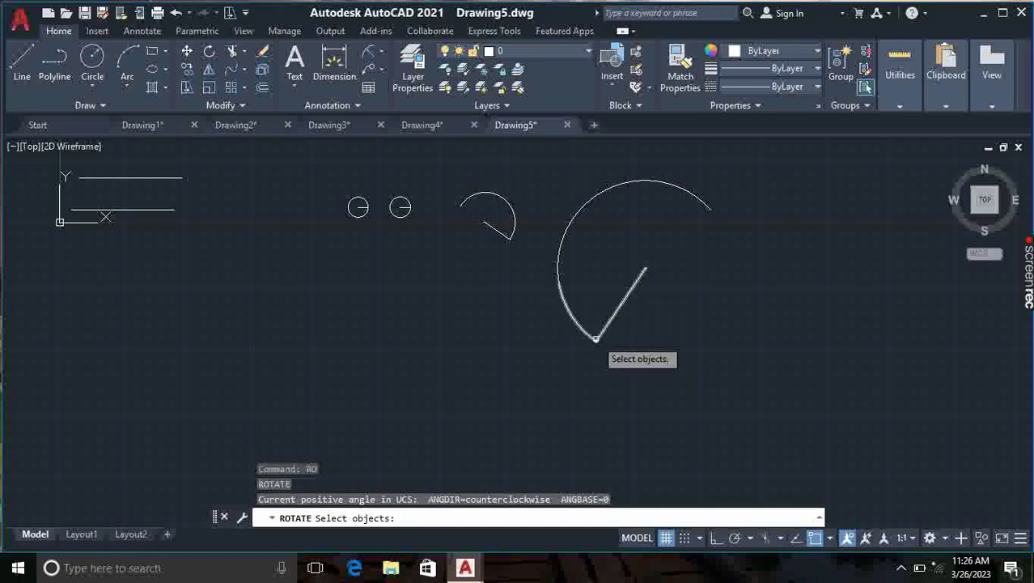
{"action": "key", "text": "Escape"}
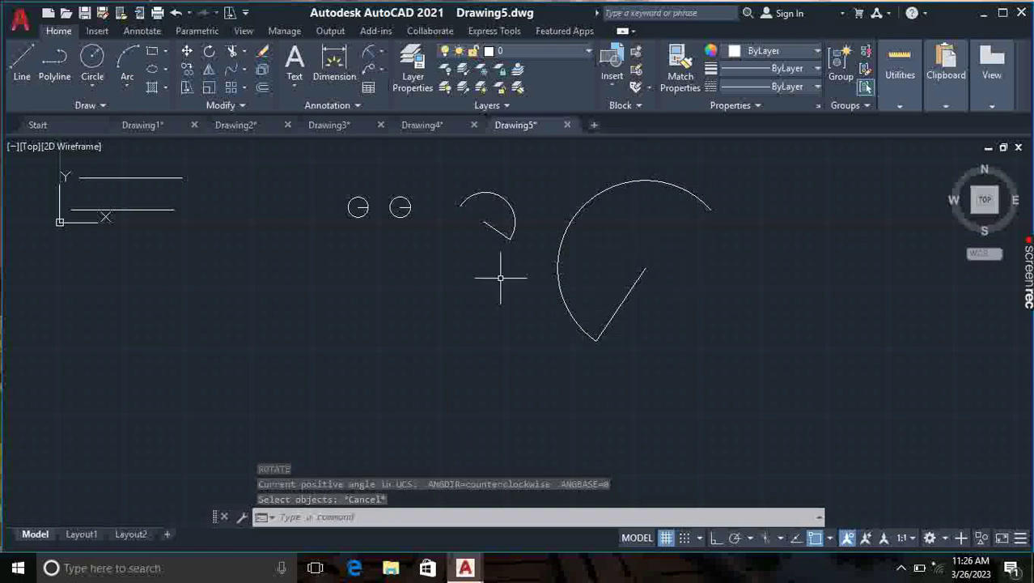
{"action": "left_click", "coordinate": [209, 72]}
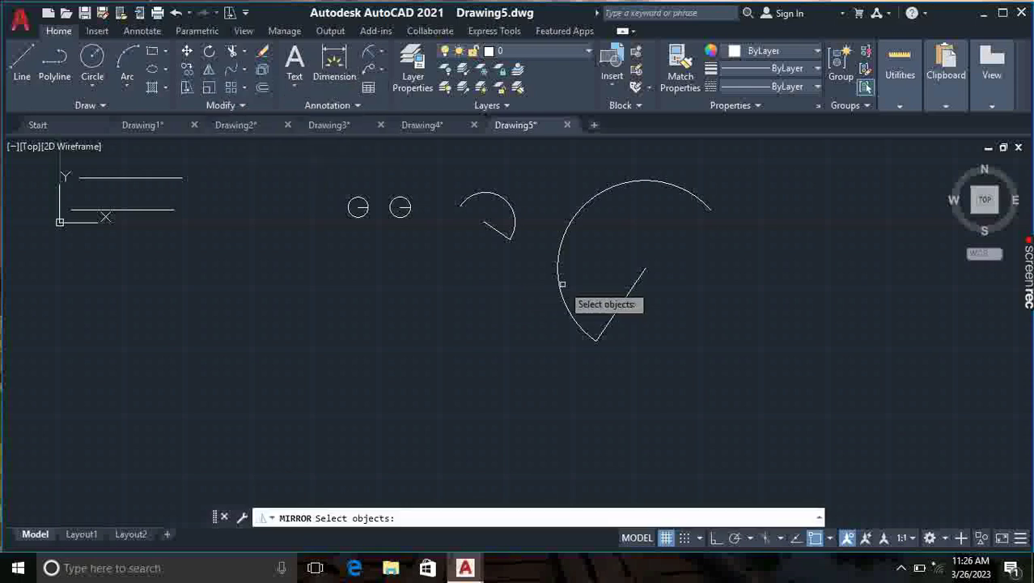
{"action": "left_click", "coordinate": [586, 332]}
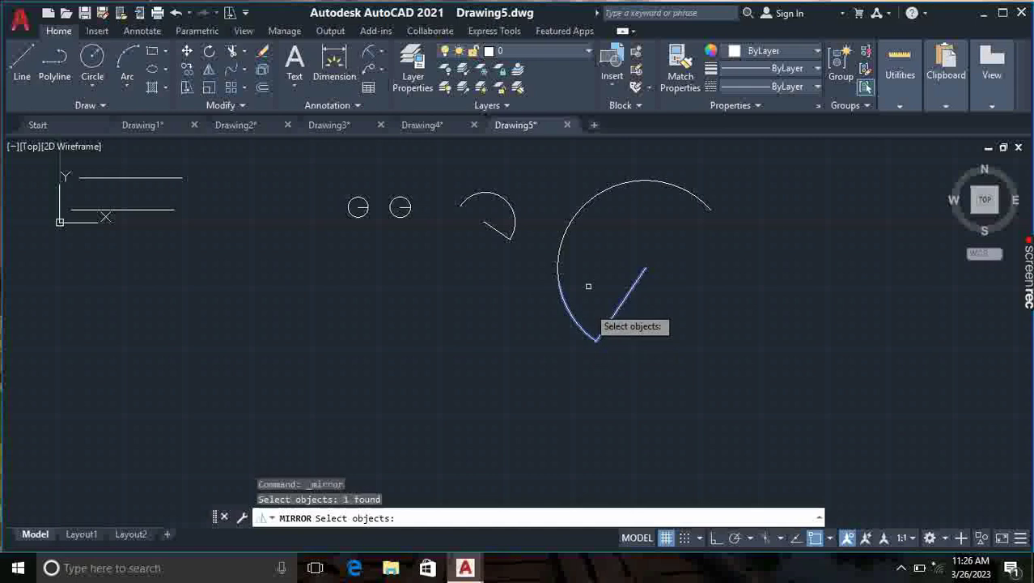
{"action": "left_click", "coordinate": [571, 220]}
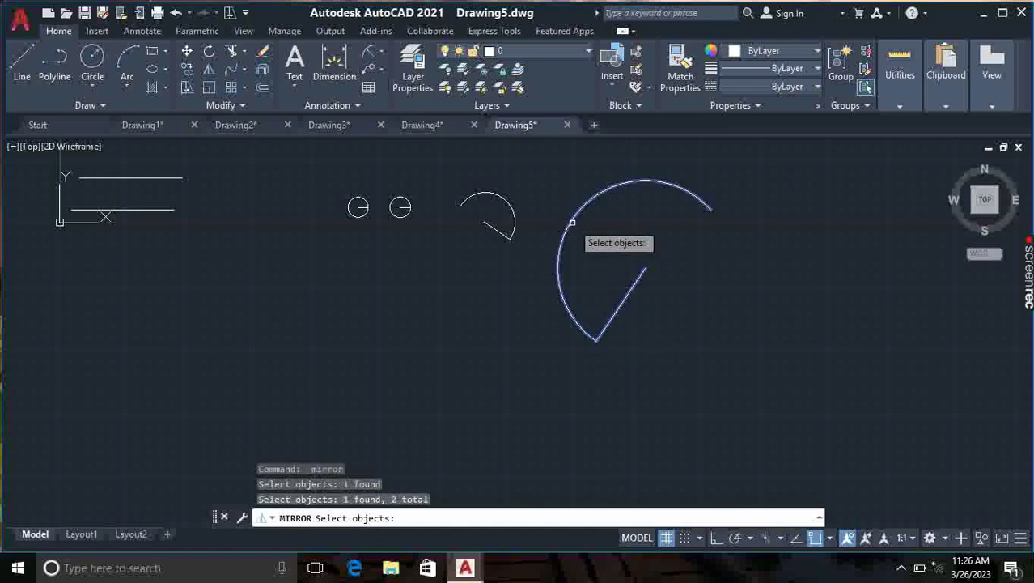
{"action": "key", "text": "Return"}
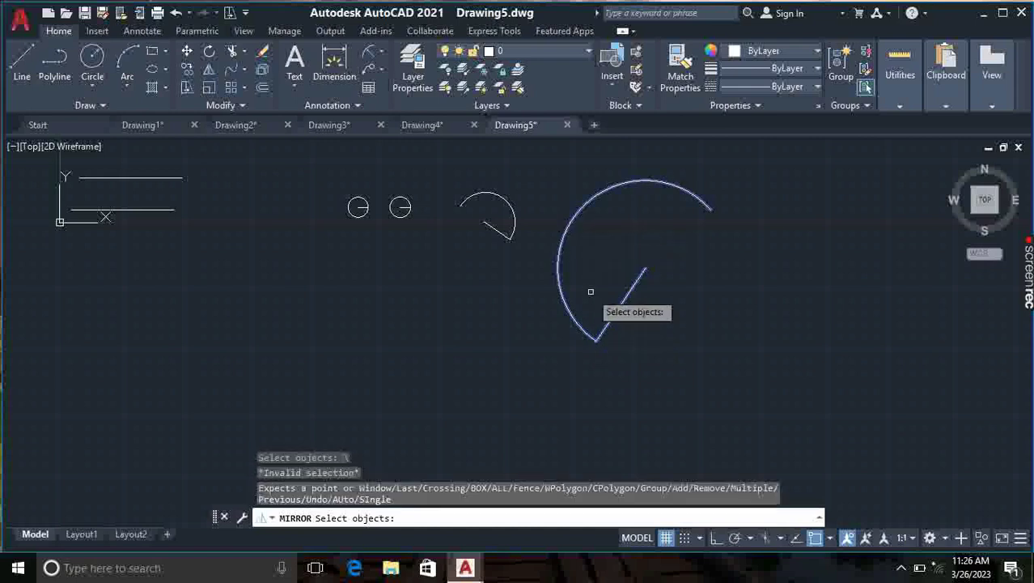
{"action": "key", "text": "Return"}
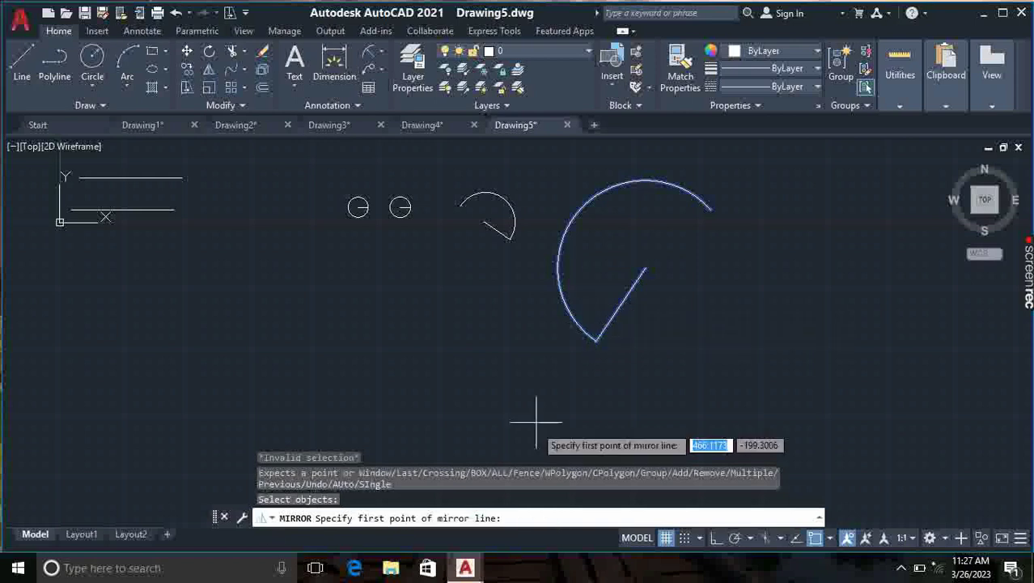
{"action": "left_click", "coordinate": [595, 340]}
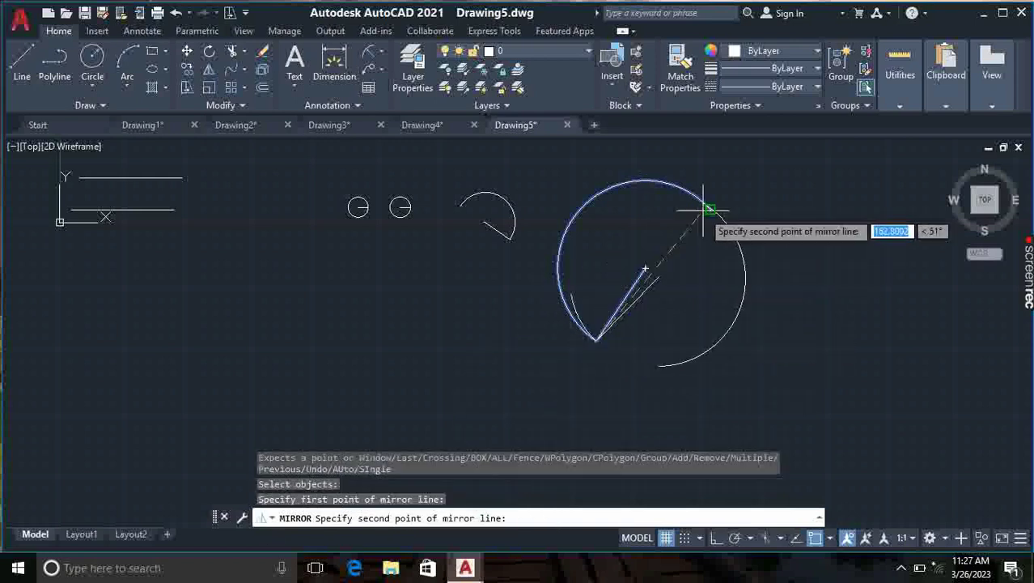
{"action": "scroll", "coordinate": [706, 209], "scroll_direction": "up", "scroll_amount": 2}
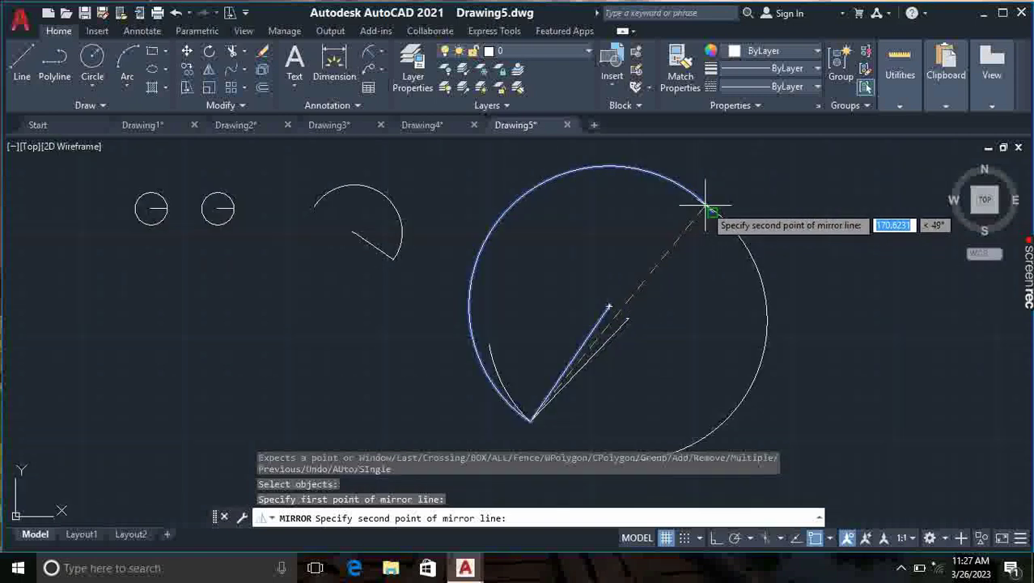
{"action": "scroll", "coordinate": [701, 205], "scroll_direction": "up", "scroll_amount": 2}
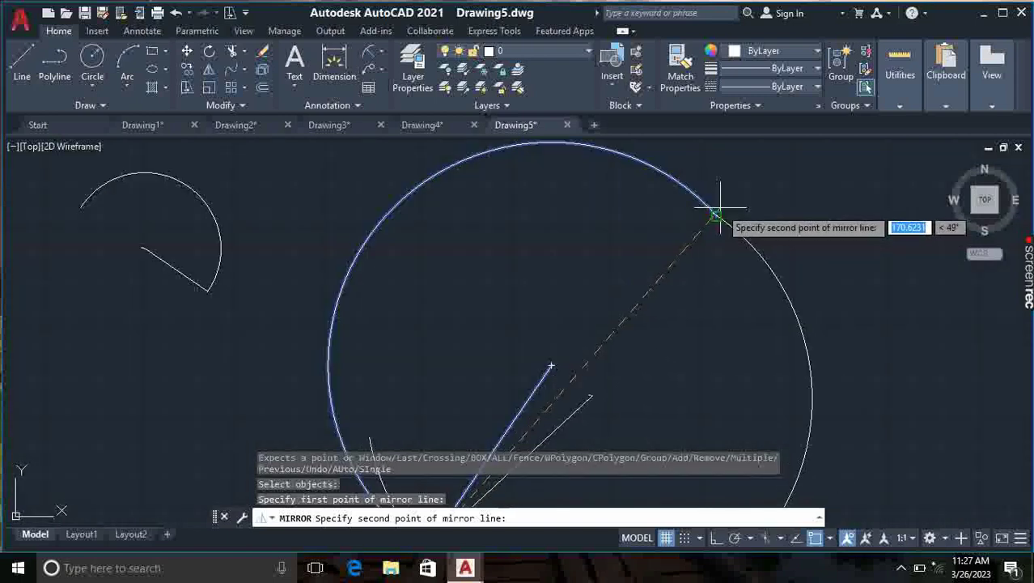
{"action": "left_click", "coordinate": [717, 217]}
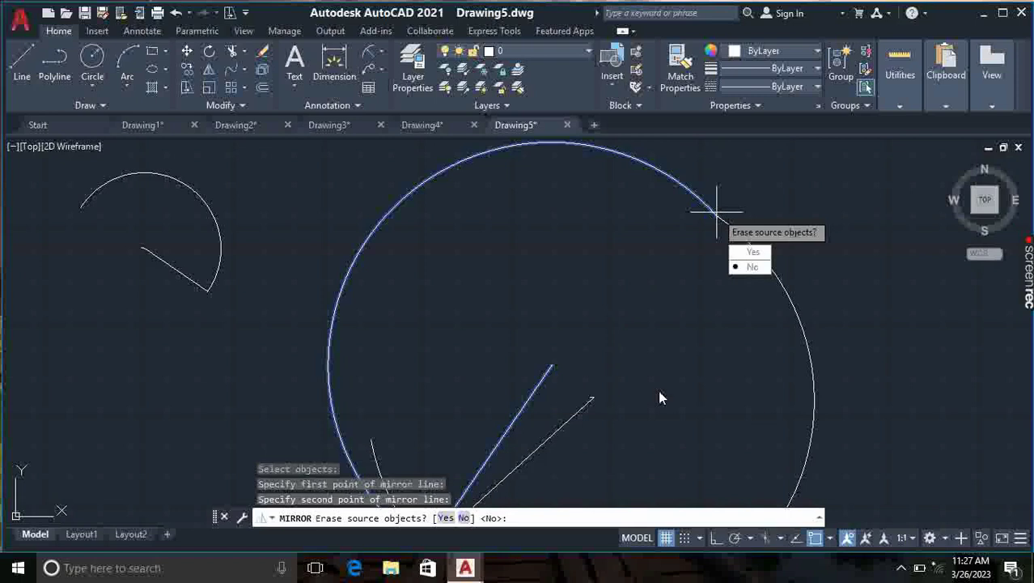
{"action": "scroll", "coordinate": [658, 395], "scroll_direction": "down", "scroll_amount": 3}
{"action": "scroll", "coordinate": [652, 402], "scroll_direction": "up", "scroll_amount": 2}
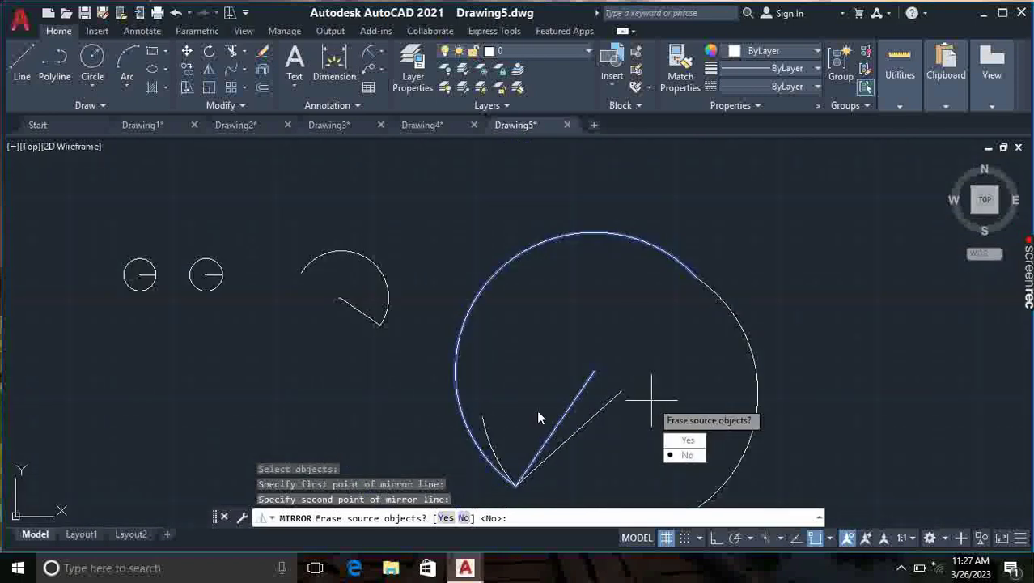
{"action": "scroll", "coordinate": [644, 332], "scroll_direction": "down", "scroll_amount": 2}
{"action": "scroll", "coordinate": [615, 382], "scroll_direction": "up", "scroll_amount": 2}
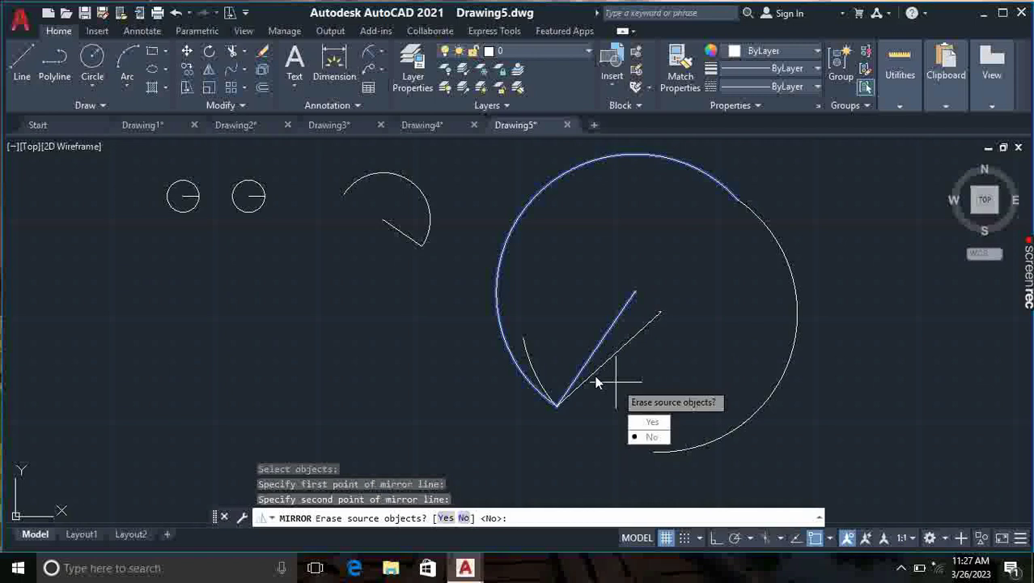
{"action": "key", "text": "Return"}
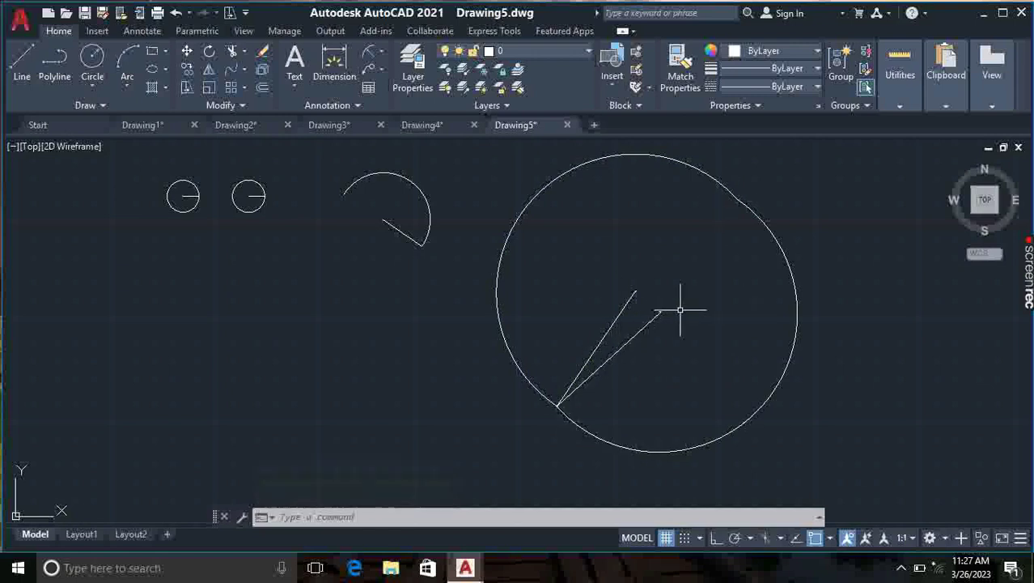
{"action": "key", "text": "Escape"}
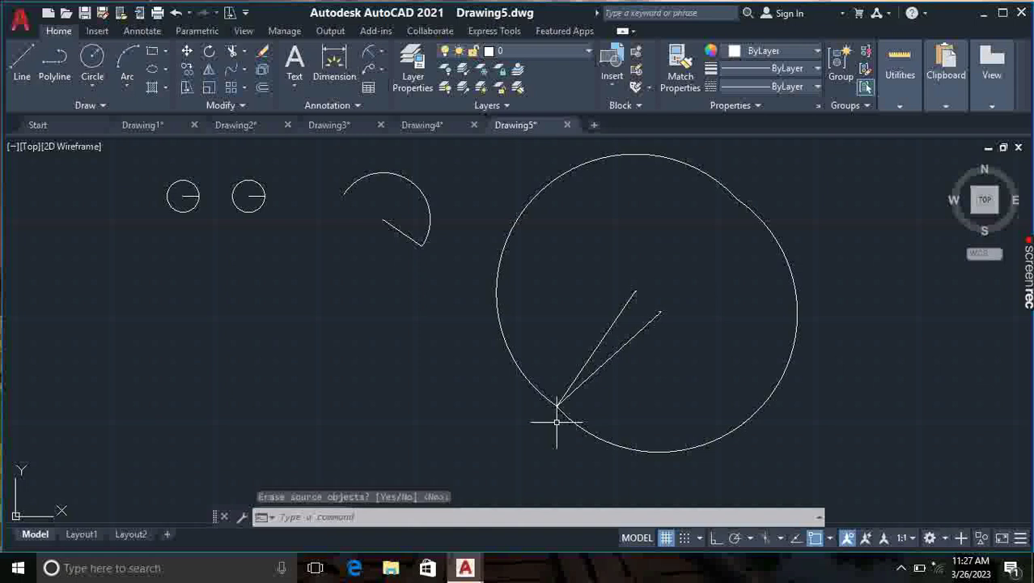
{"action": "key", "text": "ctrl+z"}
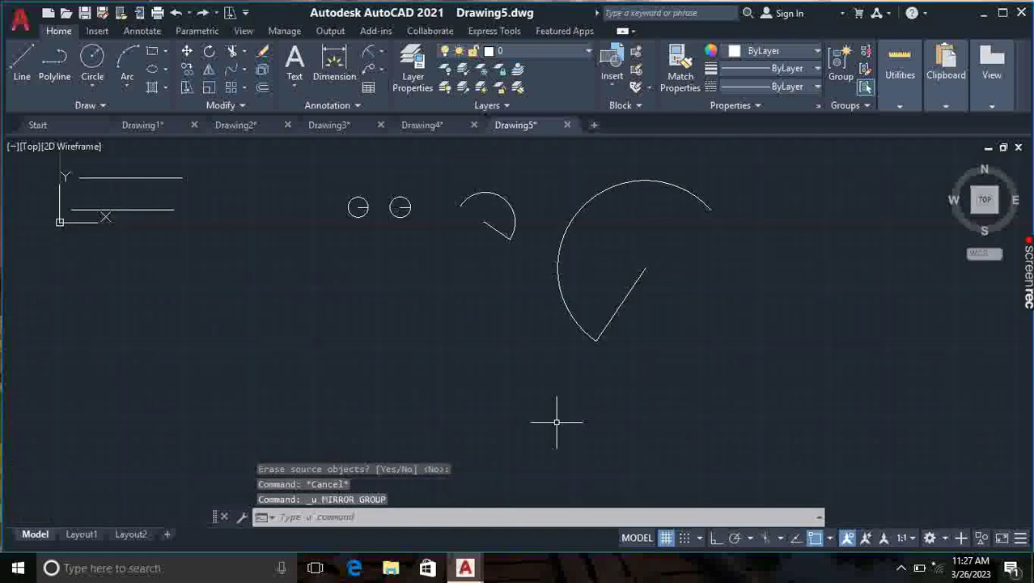
{"action": "type", "text": "MI"}
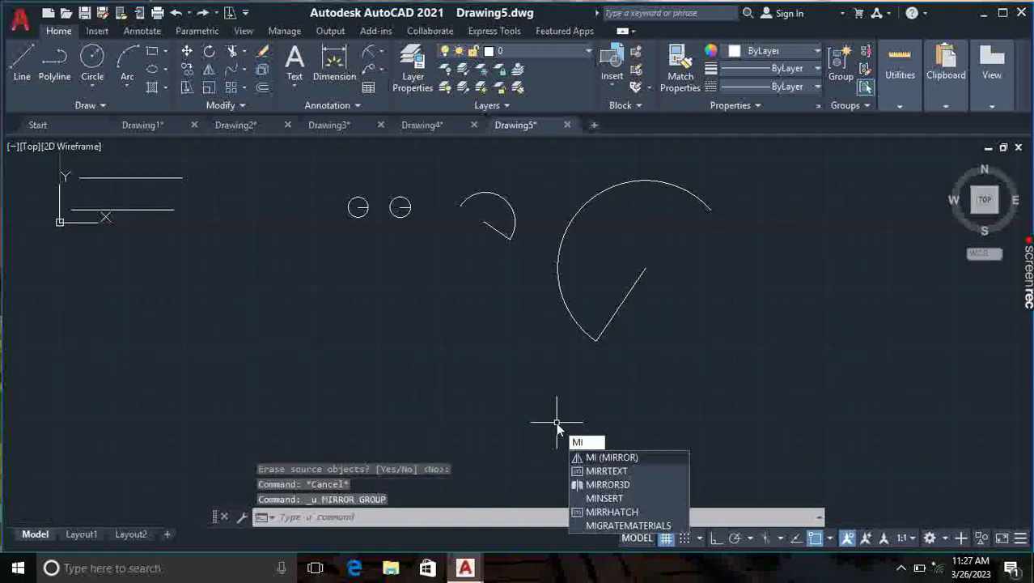
{"action": "key", "text": "Return"}
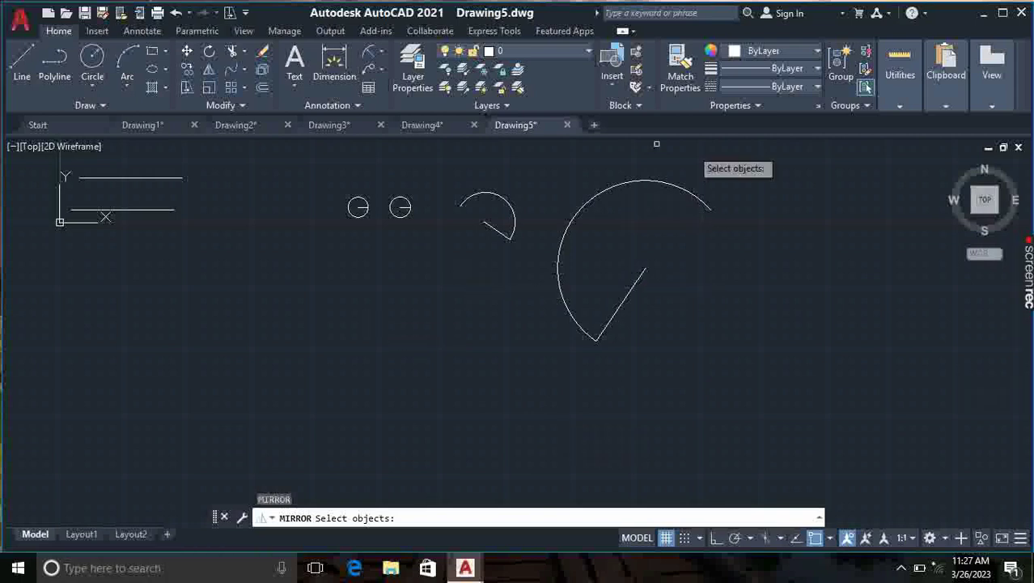
{"action": "left_click", "coordinate": [615, 188]}
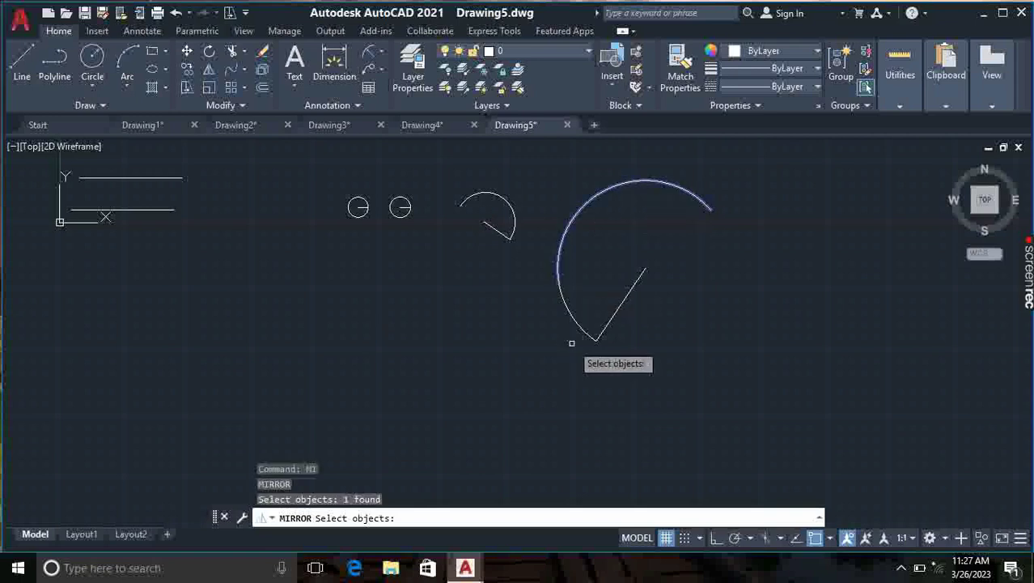
{"action": "left_click", "coordinate": [601, 332]}
{"action": "key", "text": "Return"}
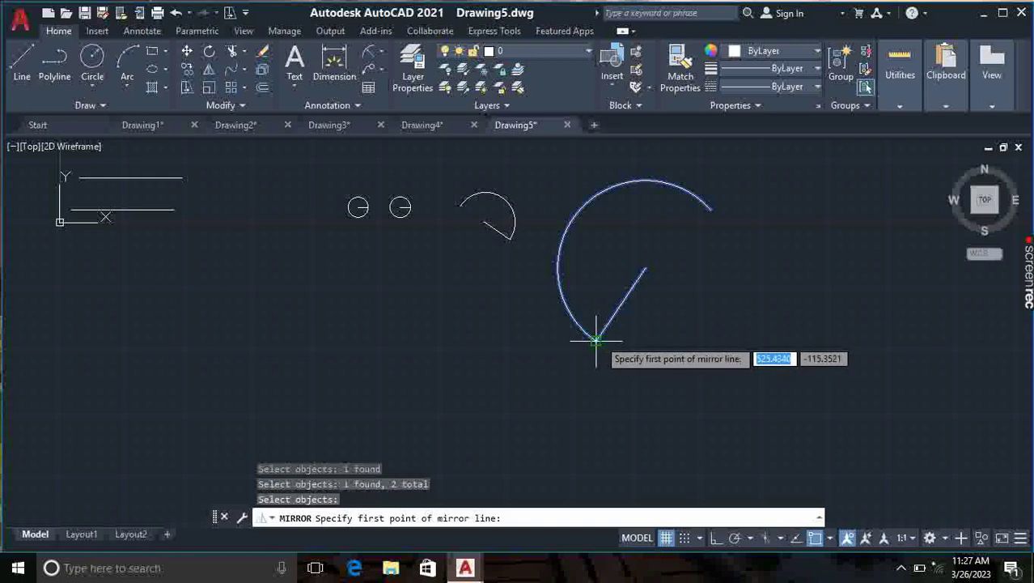
{"action": "left_click", "coordinate": [596, 338]}
{"action": "left_click", "coordinate": [714, 214]}
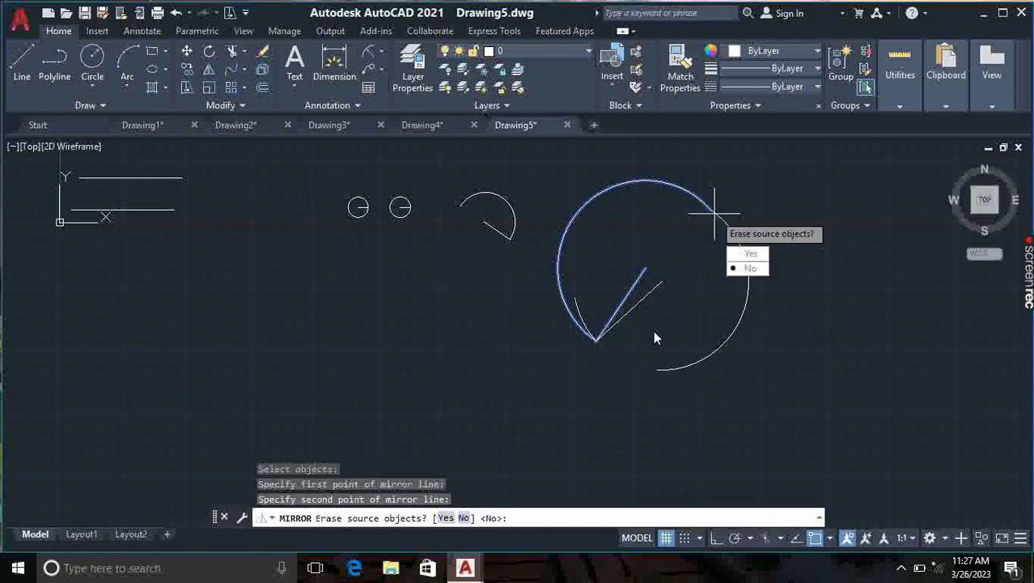
{"action": "key", "text": "Return"}
{"action": "scroll", "coordinate": [621, 369], "scroll_direction": "up", "scroll_amount": 5}
{"action": "scroll", "coordinate": [633, 330], "scroll_direction": "down", "scroll_amount": 3}
{"action": "key", "text": "Escape"}
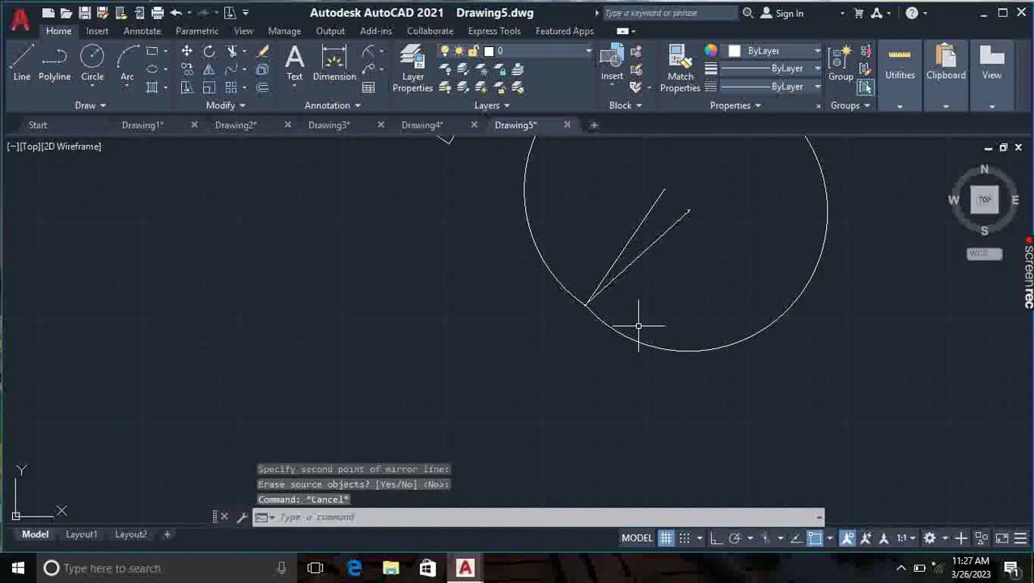
{"action": "key", "text": "ctrl+z"}
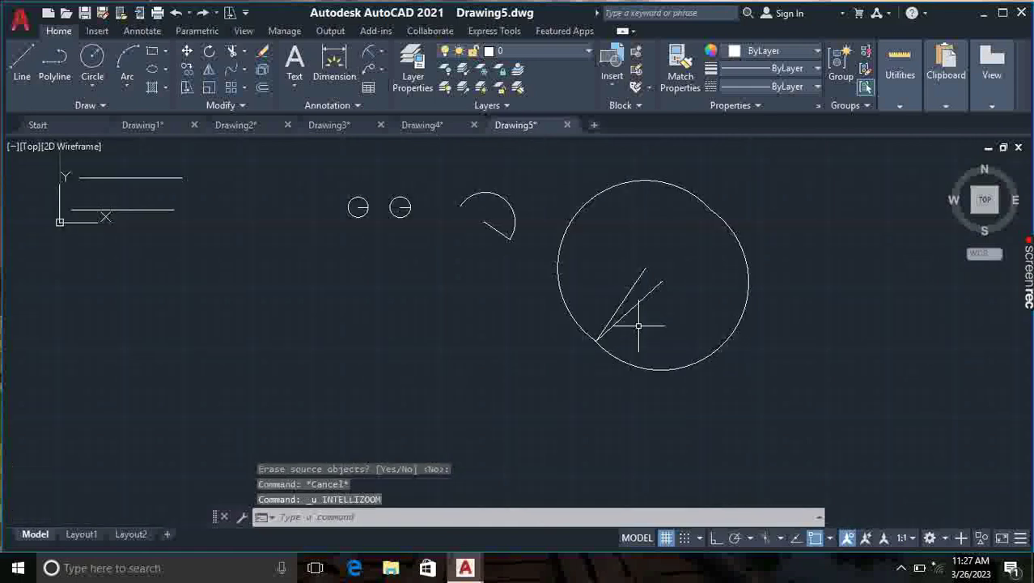
{"action": "key", "text": "ctrl+z"}
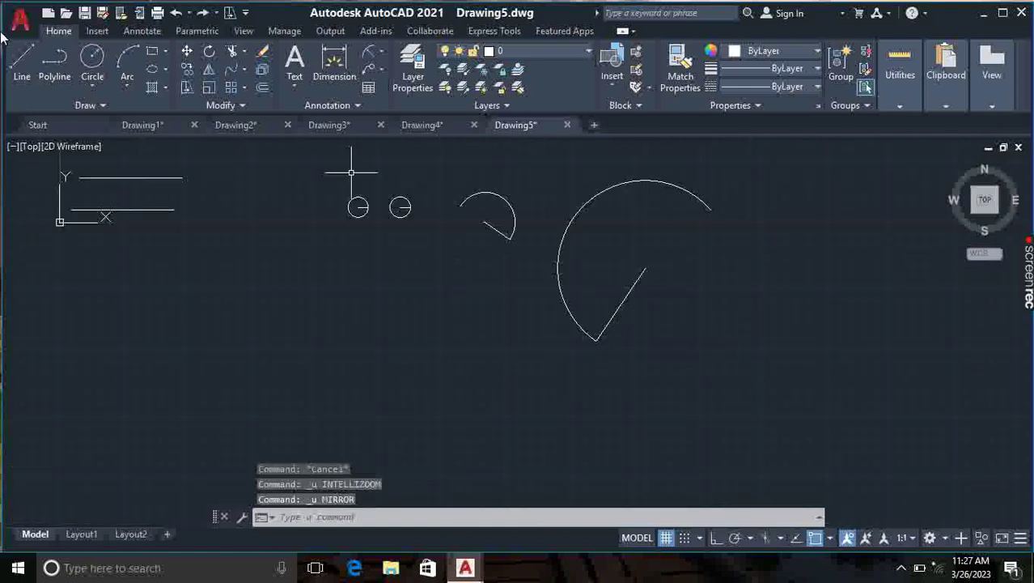
Draw two connected lines from the arc's upper endpoint forming a narrow V across the arc.
{"action": "left_click", "coordinate": [22, 61]}
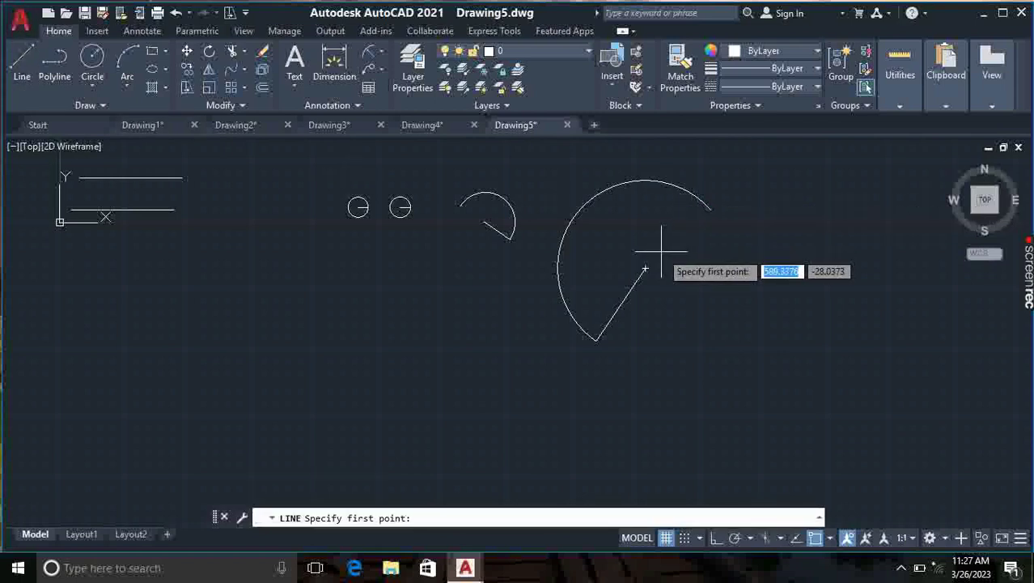
{"action": "left_click", "coordinate": [704, 208]}
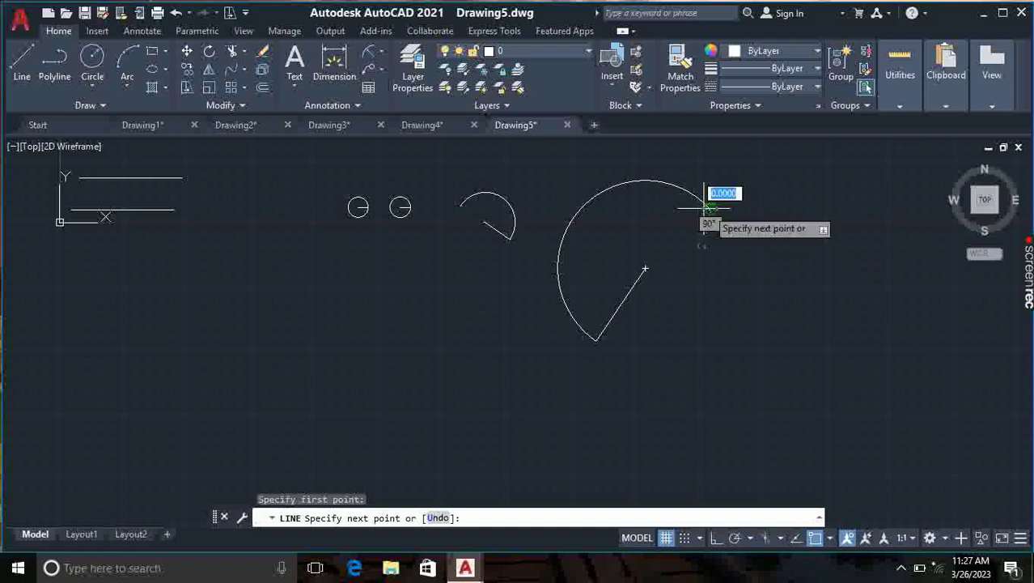
{"action": "left_click", "coordinate": [509, 341]}
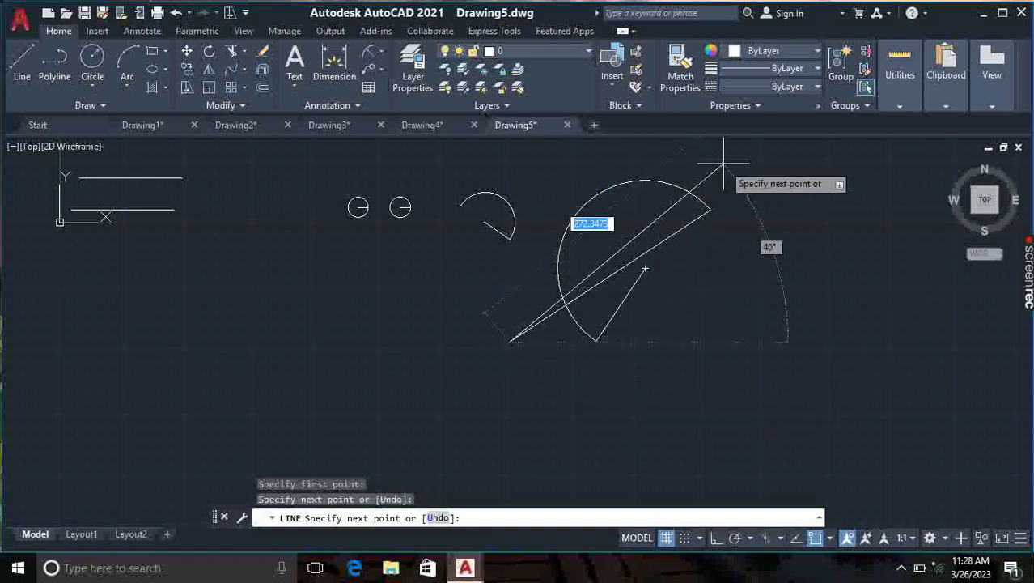
{"action": "left_click", "coordinate": [723, 165]}
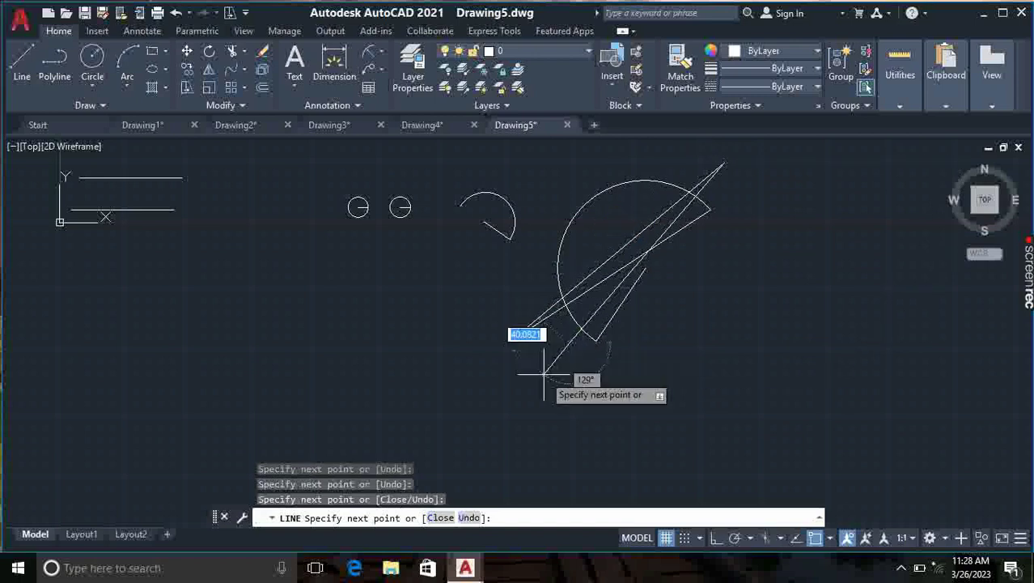
{"action": "key", "text": "Return"}
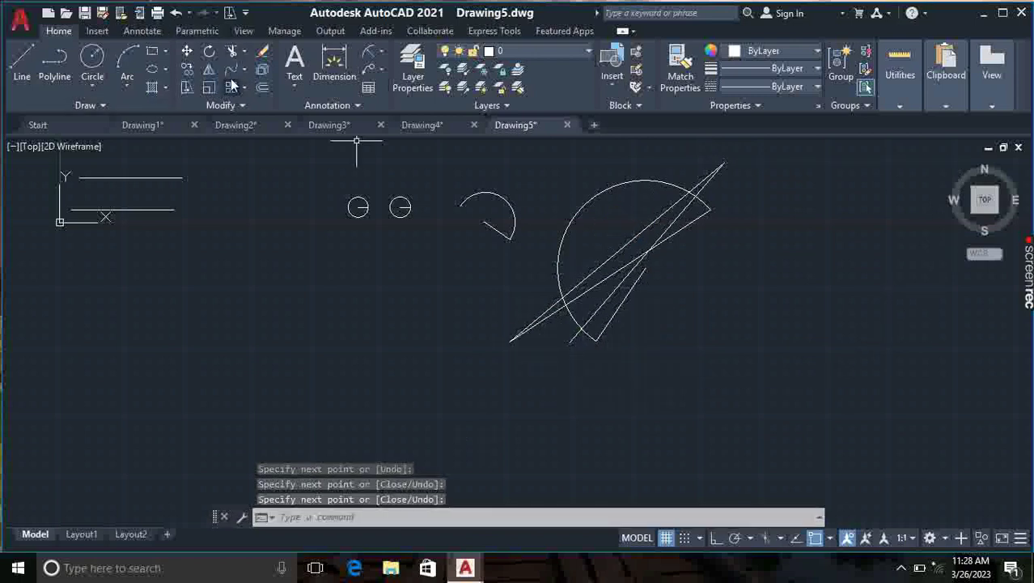
Trim away the V lines' pieces crossing the arc, leaving the arc with its short radius line.
{"action": "left_click", "coordinate": [243, 51]}
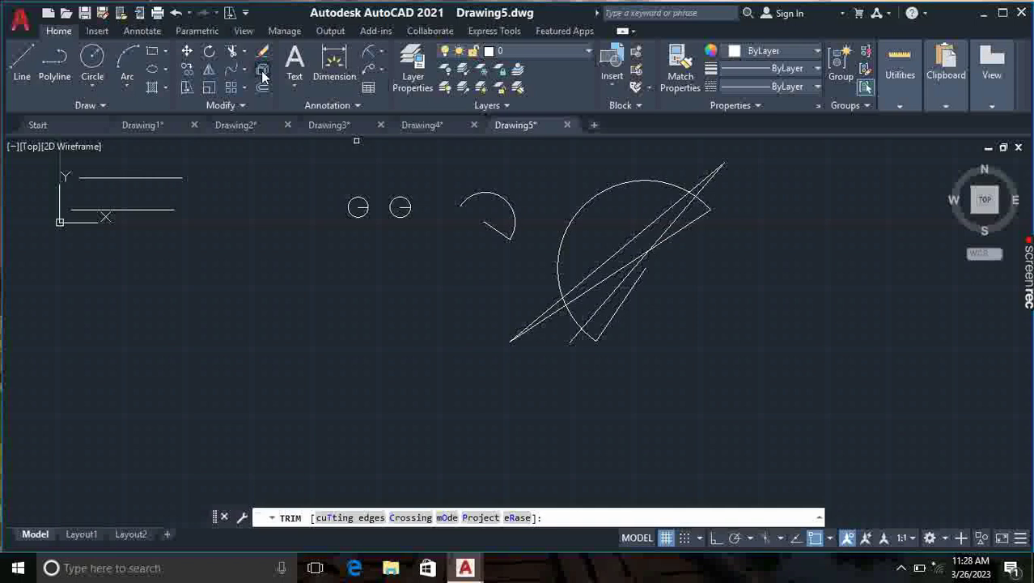
{"action": "left_click", "coordinate": [596, 282]}
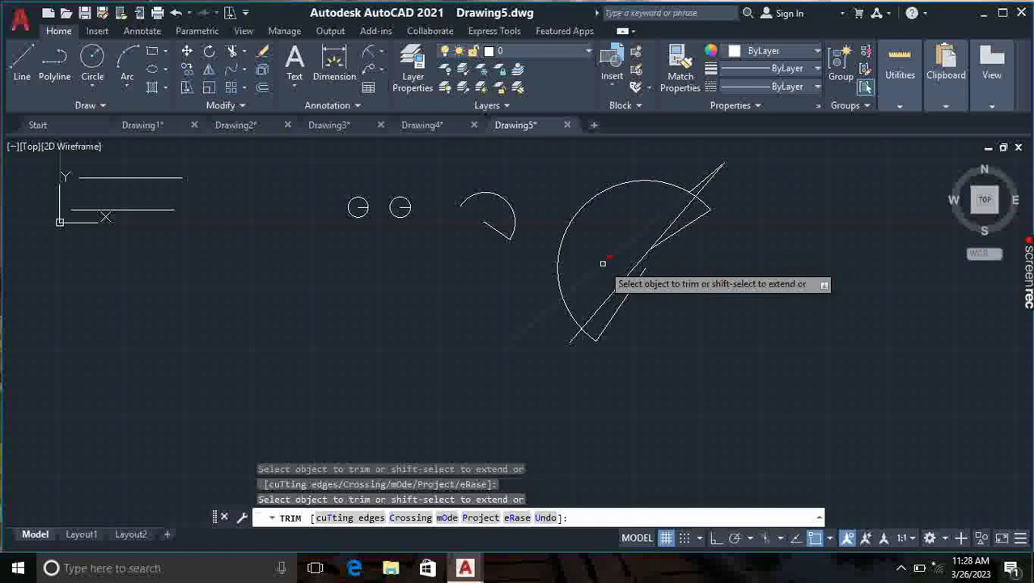
{"action": "left_click", "coordinate": [622, 276]}
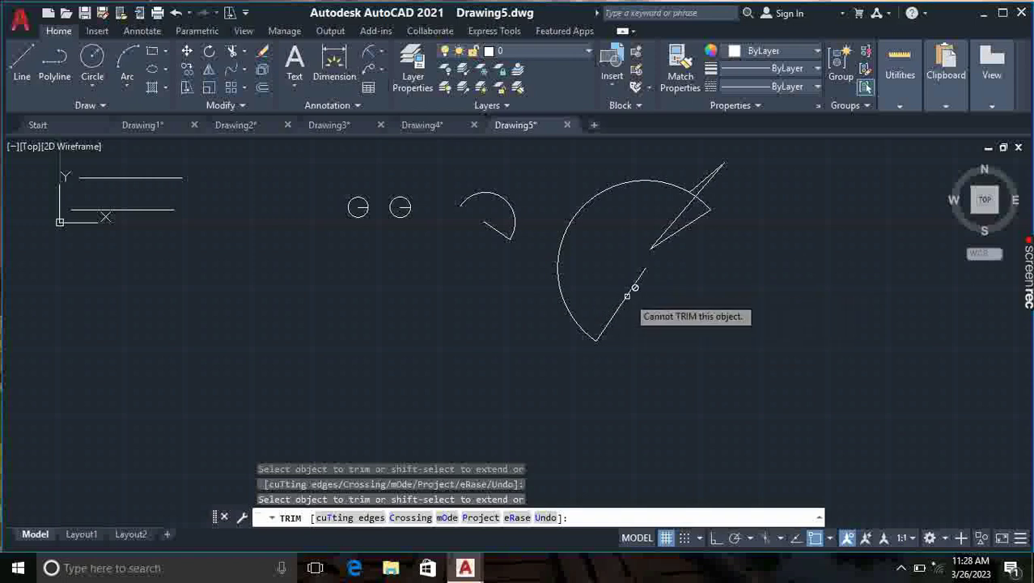
{"action": "left_click", "coordinate": [675, 220]}
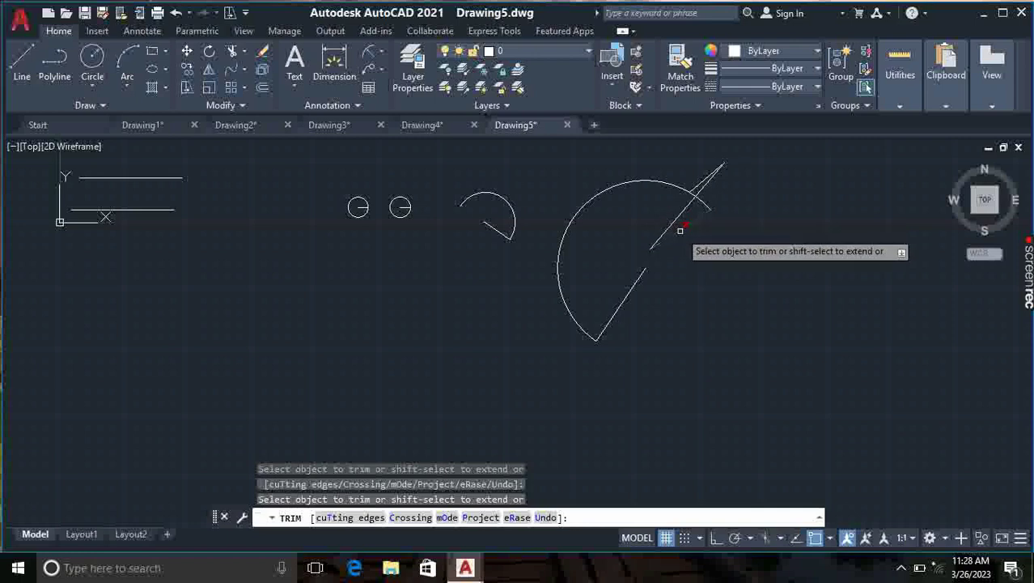
{"action": "left_click", "coordinate": [685, 214]}
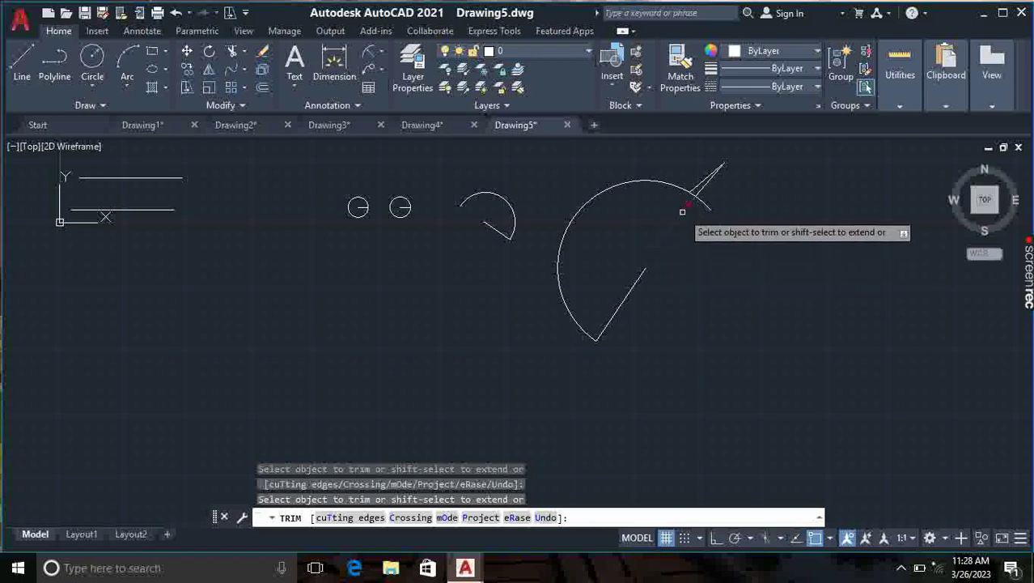
{"action": "left_click", "coordinate": [710, 171]}
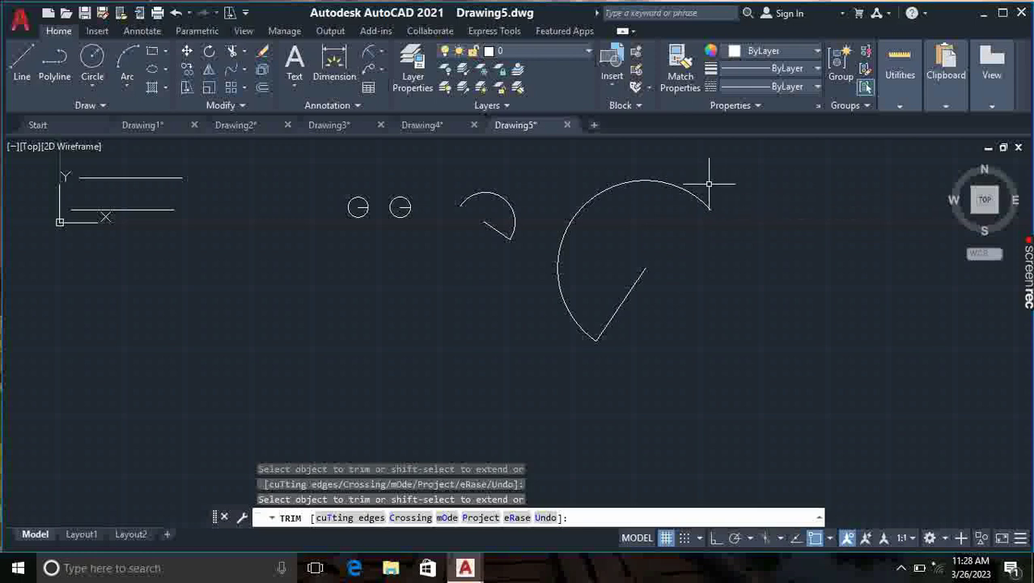
{"action": "key", "text": "Escape"}
{"action": "type", "text": "tr"}
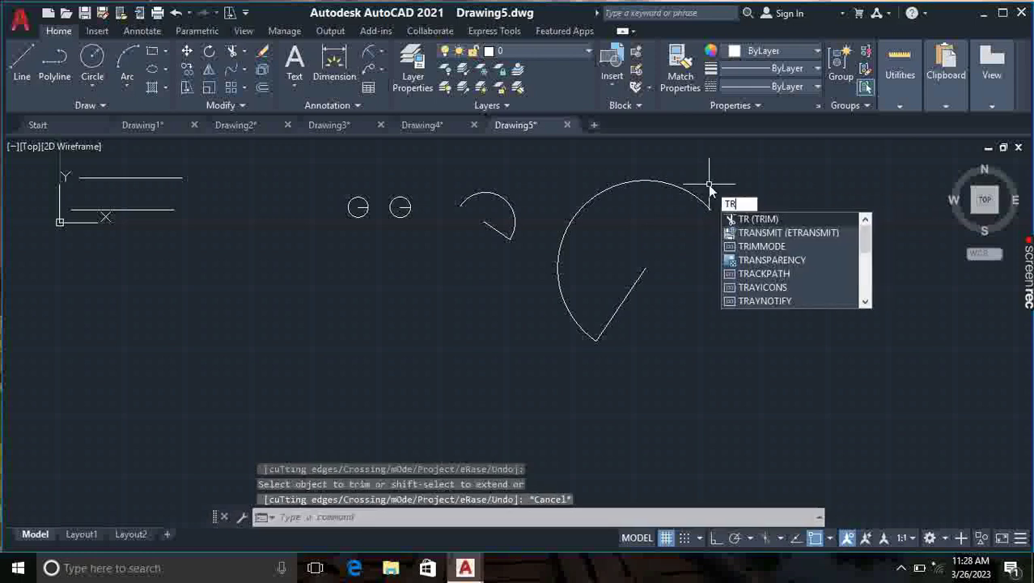
{"action": "key", "text": "Return"}
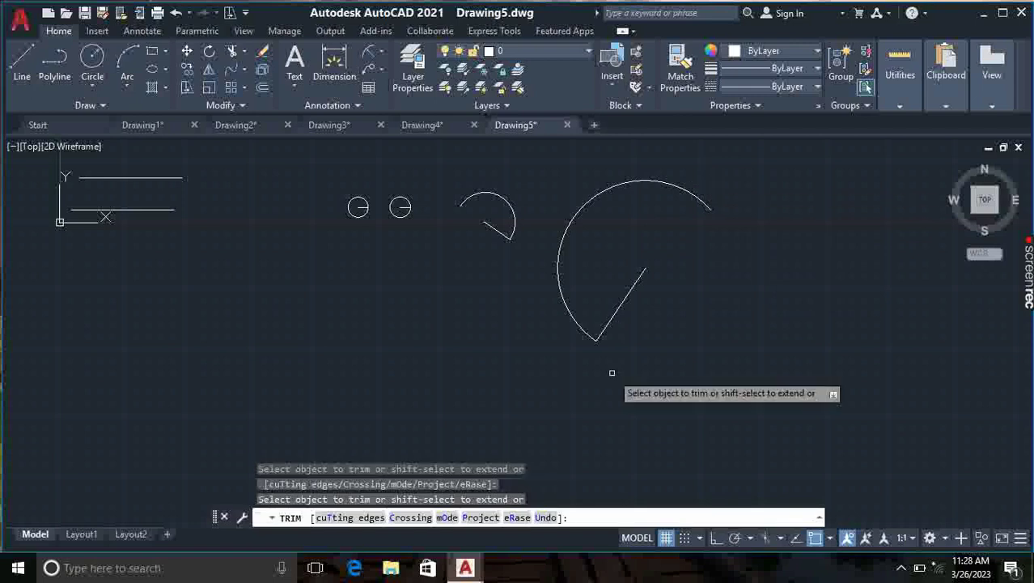
{"action": "scroll", "coordinate": [398, 198], "scroll_direction": "up", "scroll_amount": 5}
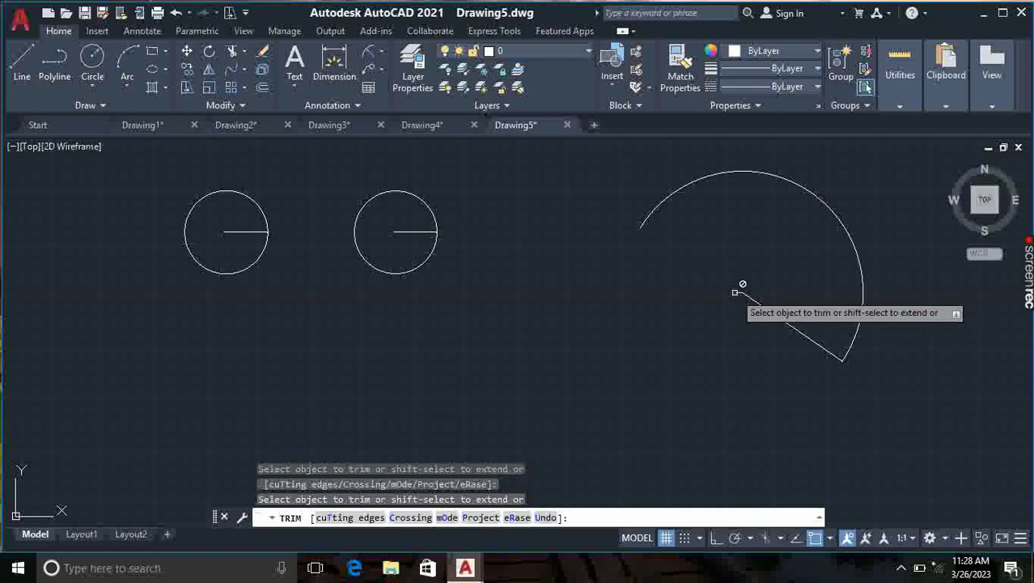
{"action": "key", "text": "Escape"}
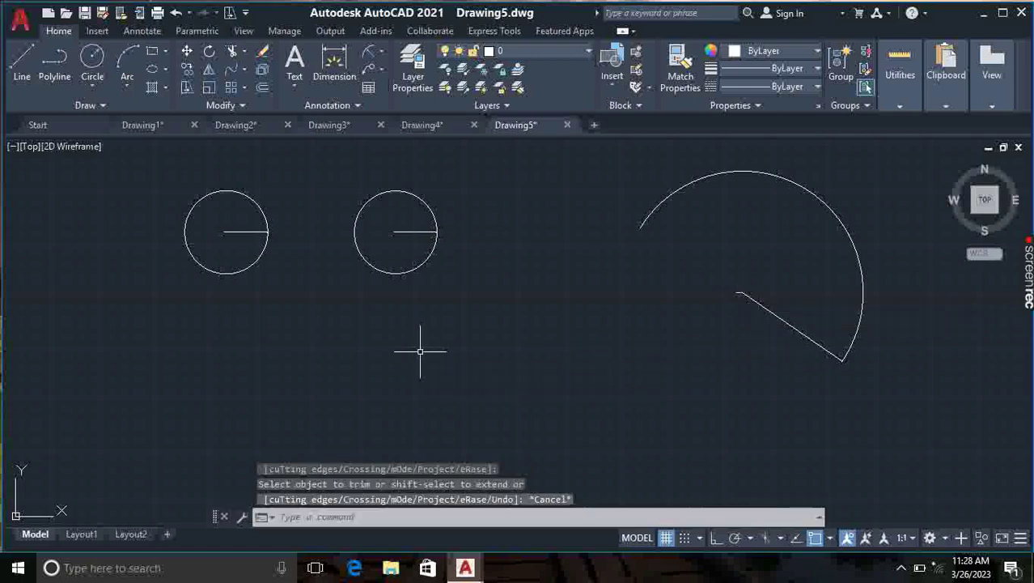
Draw a zigzag of crossing lines below the circles with the LINE command.
{"action": "key", "text": "Return"}
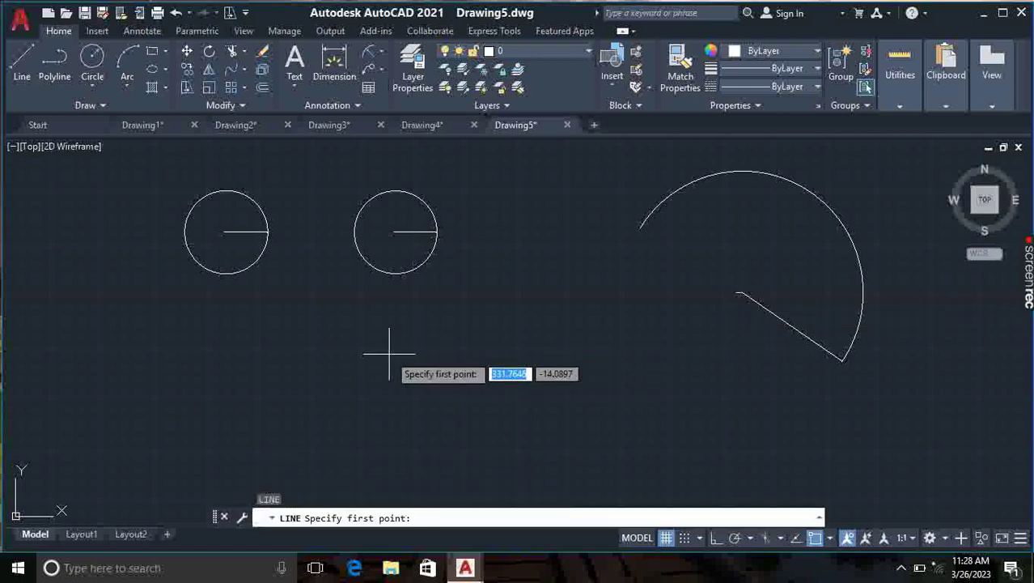
{"action": "left_click", "coordinate": [358, 408]}
{"action": "left_click", "coordinate": [511, 285]}
{"action": "left_click", "coordinate": [403, 351]}
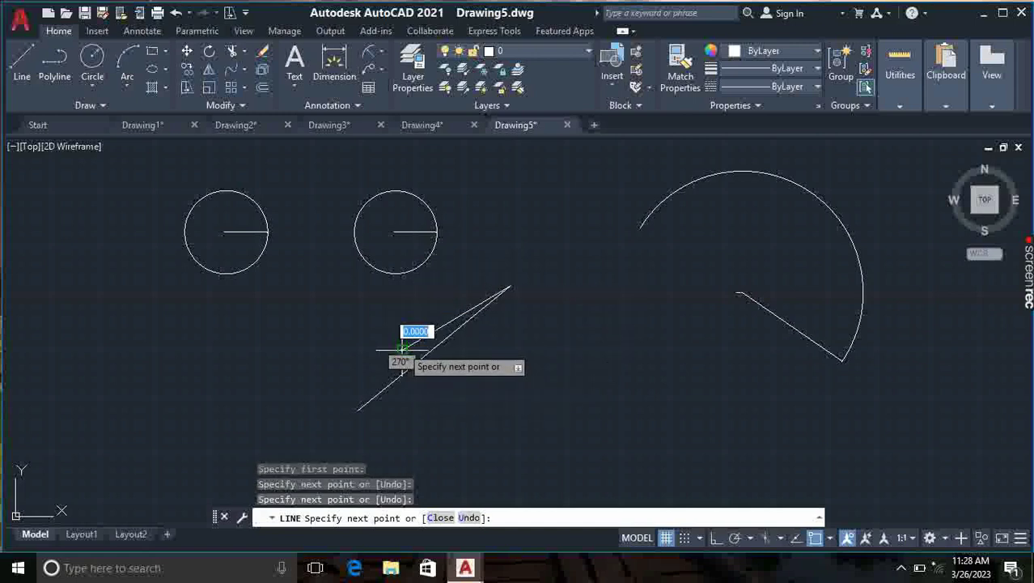
{"action": "left_click", "coordinate": [434, 408]}
{"action": "left_click", "coordinate": [492, 269]}
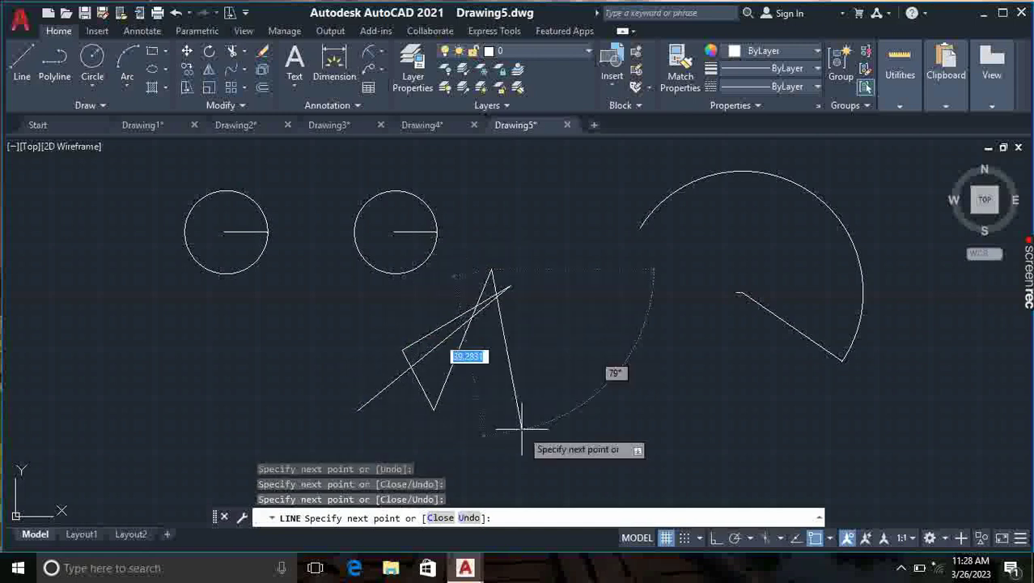
{"action": "left_click", "coordinate": [523, 427]}
{"action": "left_click", "coordinate": [402, 351]}
{"action": "left_click", "coordinate": [397, 298]}
{"action": "left_click", "coordinate": [500, 293]}
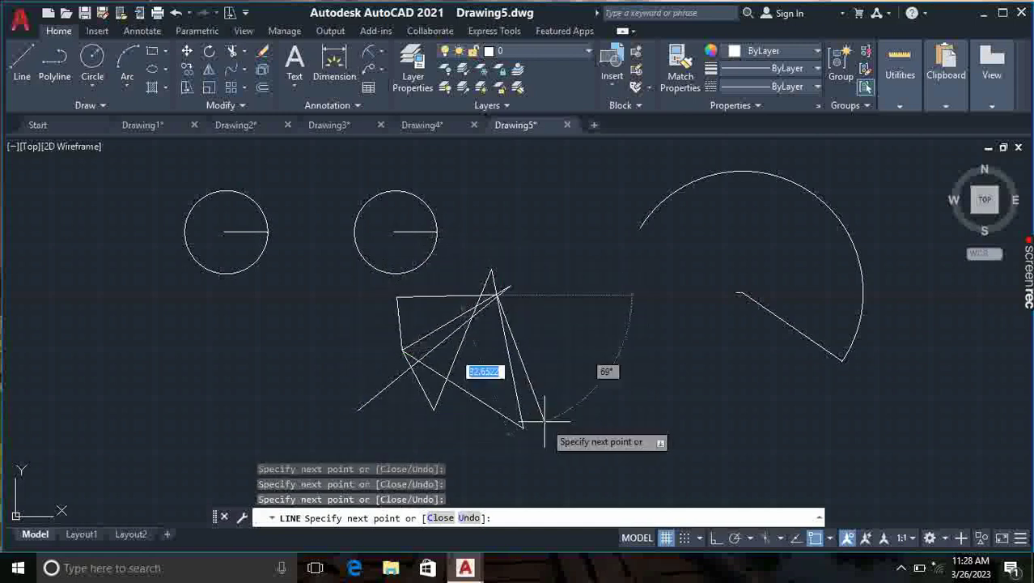
{"action": "left_click", "coordinate": [546, 421]}
{"action": "key", "text": "Escape"}
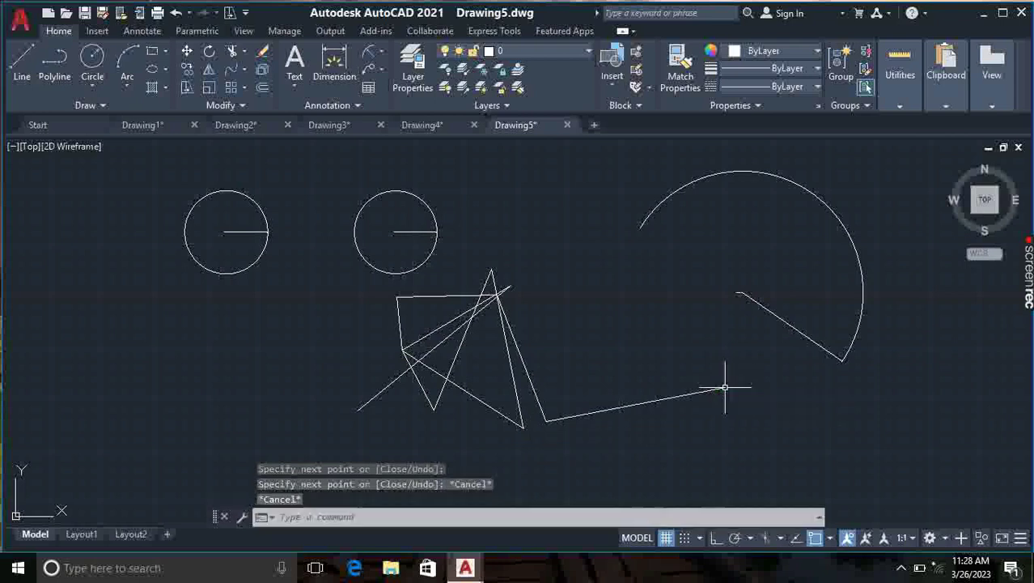
{"action": "key", "text": "Escape"}
{"action": "key", "text": "Escape"}
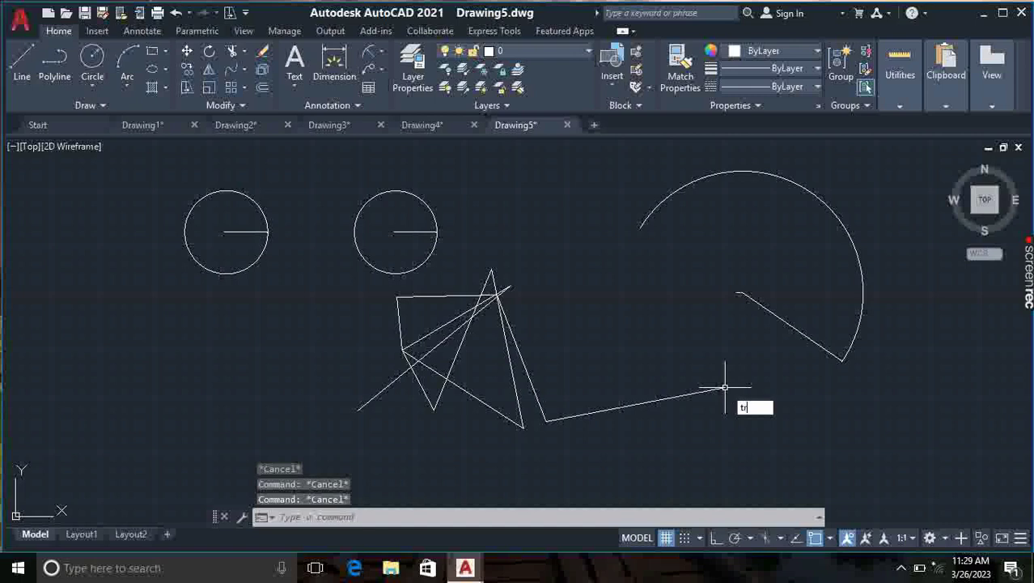
Trim the crossing segments, using a fence, to leave an open shape and small triangles.
{"action": "key", "text": "Return"}
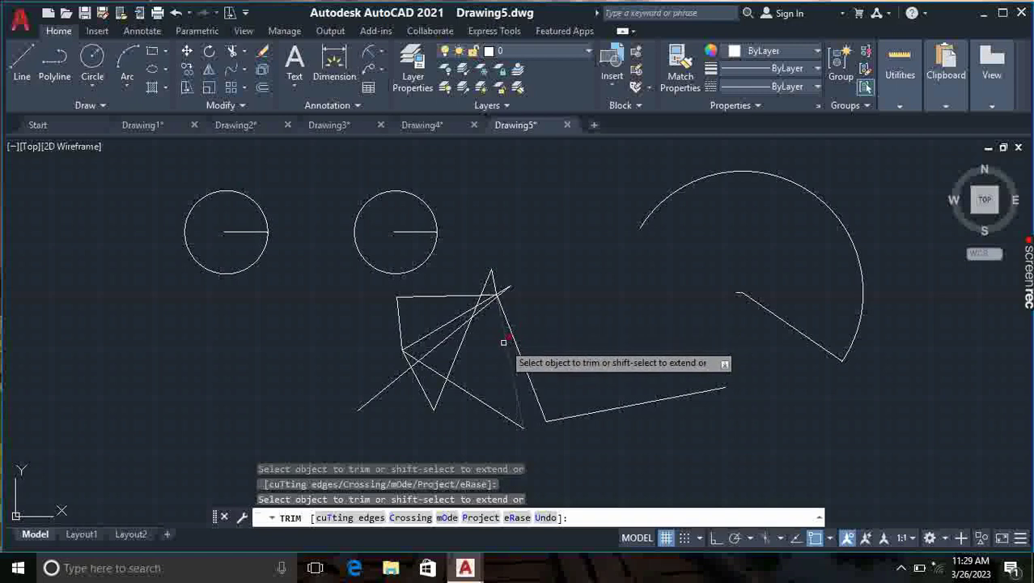
{"action": "left_click", "coordinate": [505, 342]}
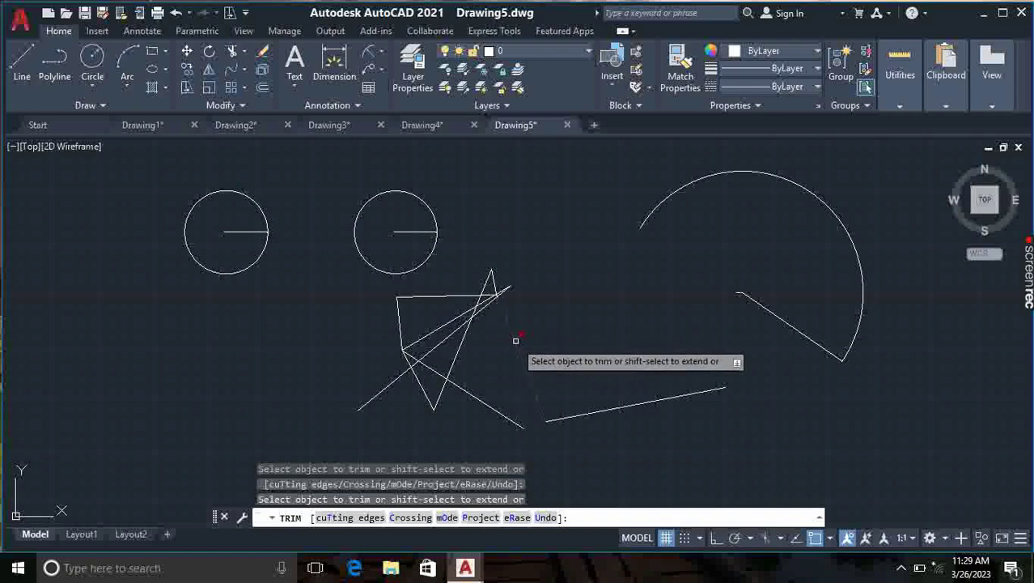
{"action": "left_click", "coordinate": [593, 413]}
{"action": "left_click", "coordinate": [491, 407]}
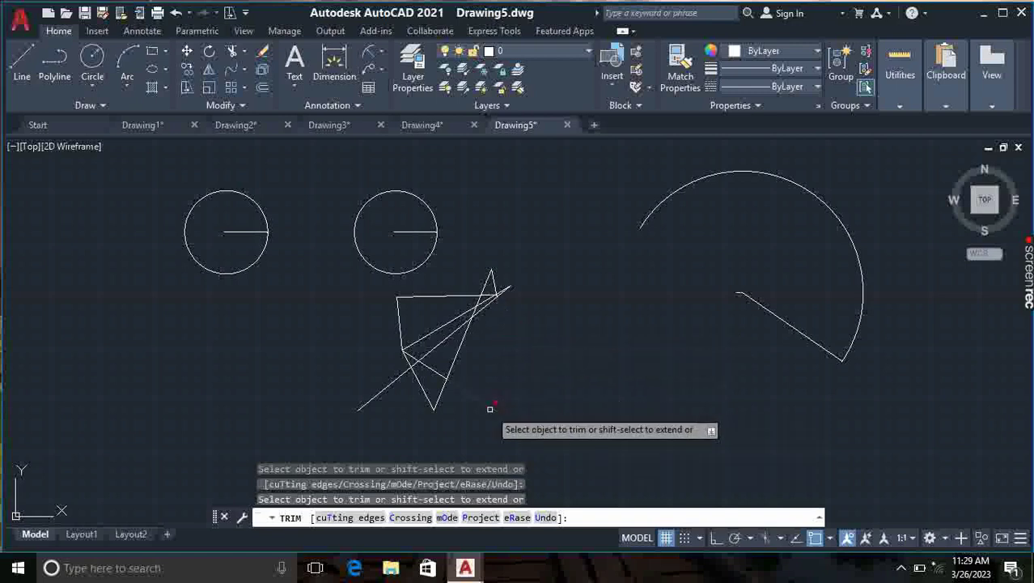
{"action": "left_click", "coordinate": [450, 363]}
{"action": "left_click", "coordinate": [453, 332]}
{"action": "left_click", "coordinate": [446, 328]}
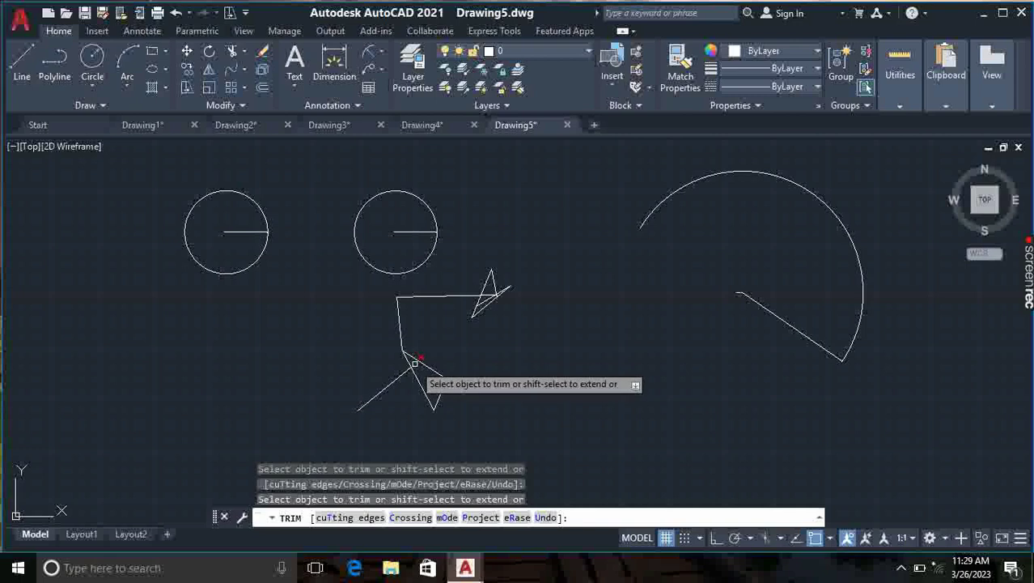
{"action": "left_click", "coordinate": [386, 382]}
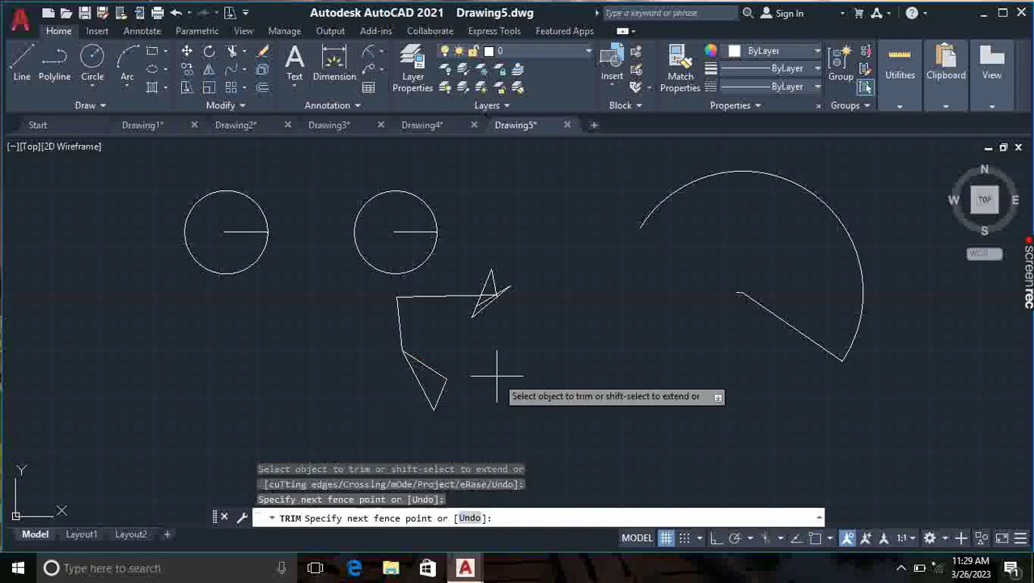
{"action": "left_click", "coordinate": [497, 372]}
{"action": "key", "text": "Escape"}
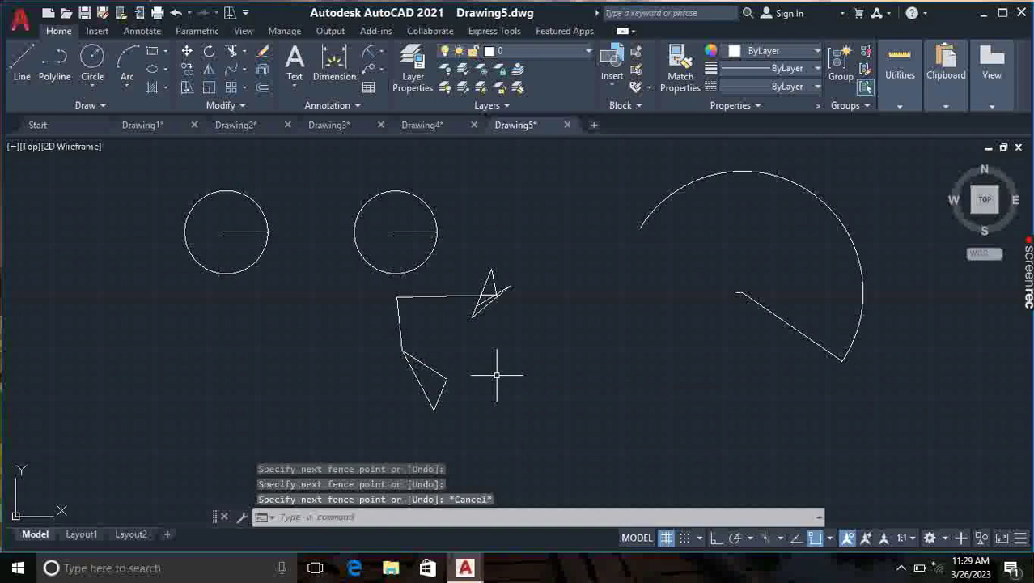
{"action": "key", "text": "Escape"}
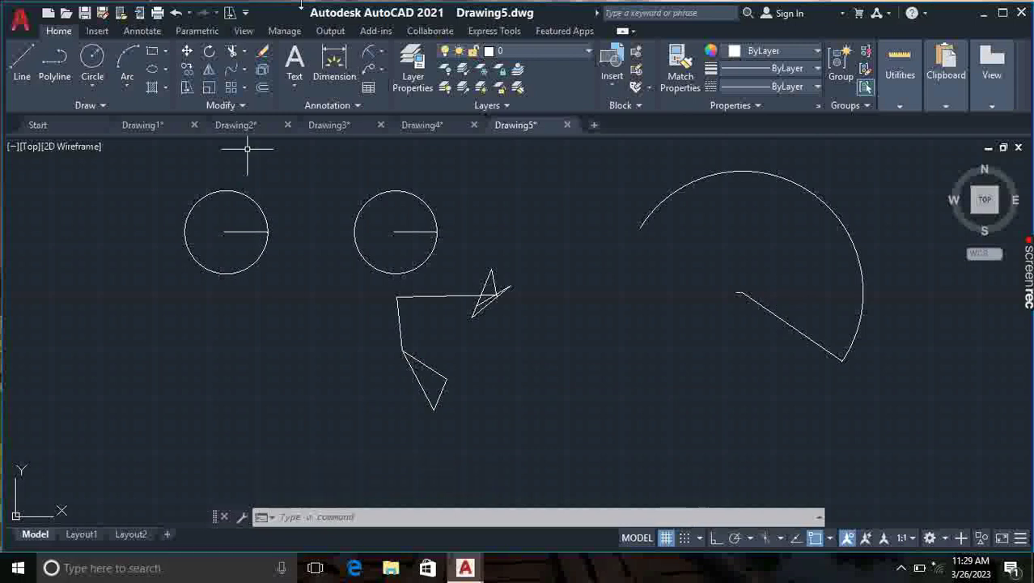
Erase the left and long top lines of the zigzag figure, leaving its two triangles.
{"action": "scroll", "coordinate": [477, 338], "scroll_direction": "up", "scroll_amount": 3}
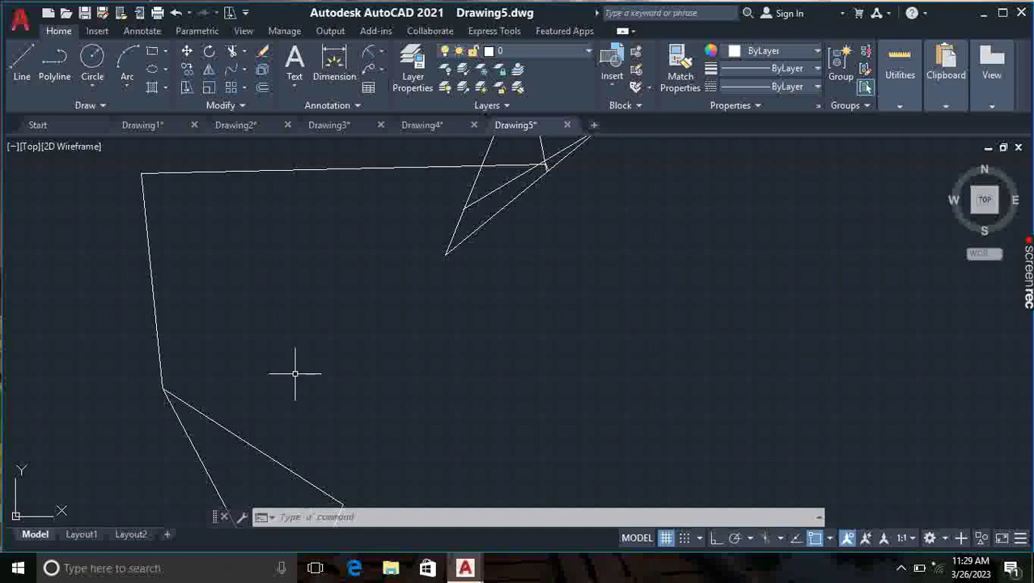
{"action": "left_click", "coordinate": [153, 293]}
{"action": "left_click", "coordinate": [298, 170]}
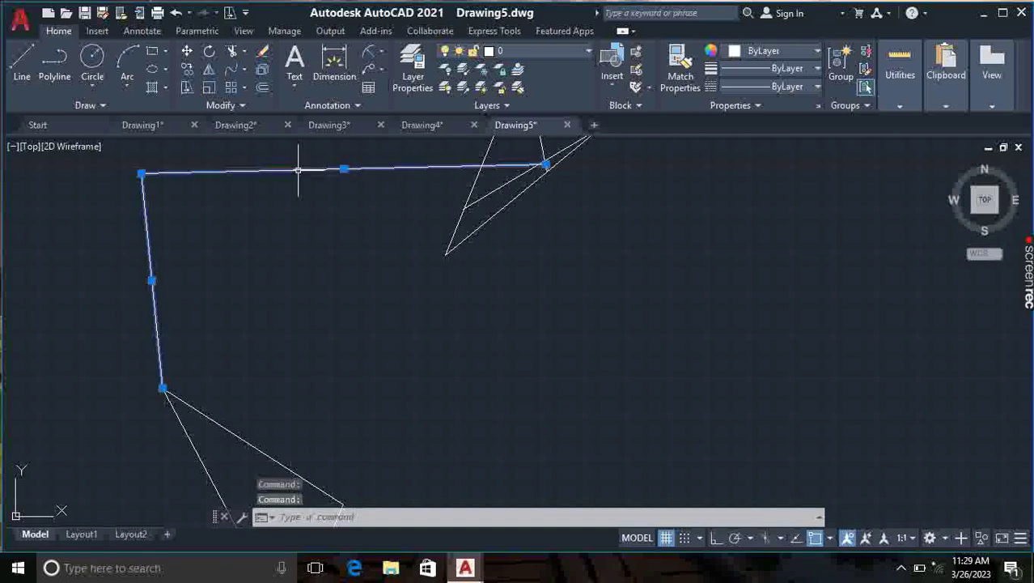
{"action": "key", "text": "Delete"}
{"action": "scroll", "coordinate": [284, 166], "scroll_direction": "down", "scroll_amount": 5}
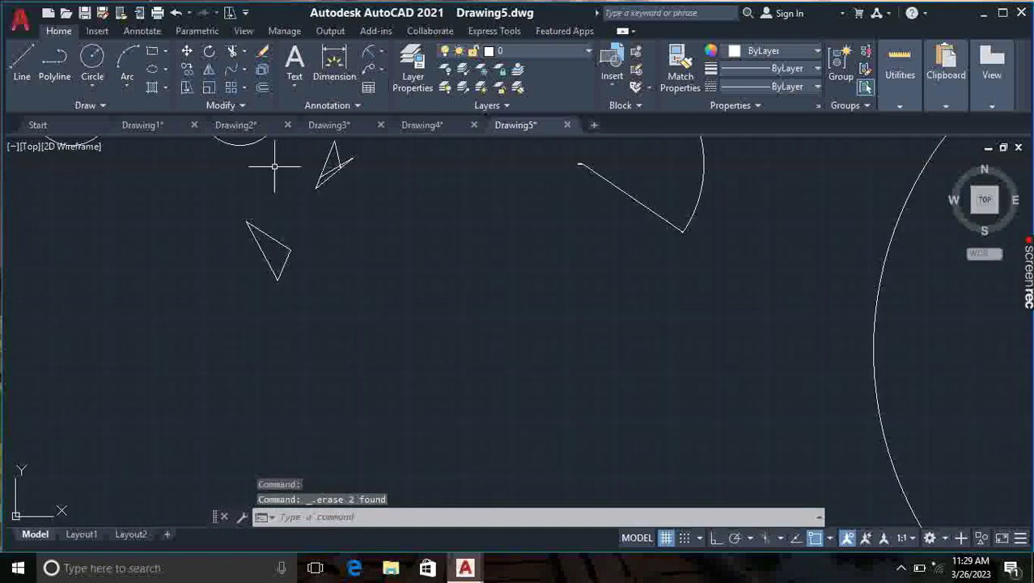
{"action": "scroll", "coordinate": [254, 222], "scroll_direction": "up", "scroll_amount": 5}
{"action": "type", "text": "S"}
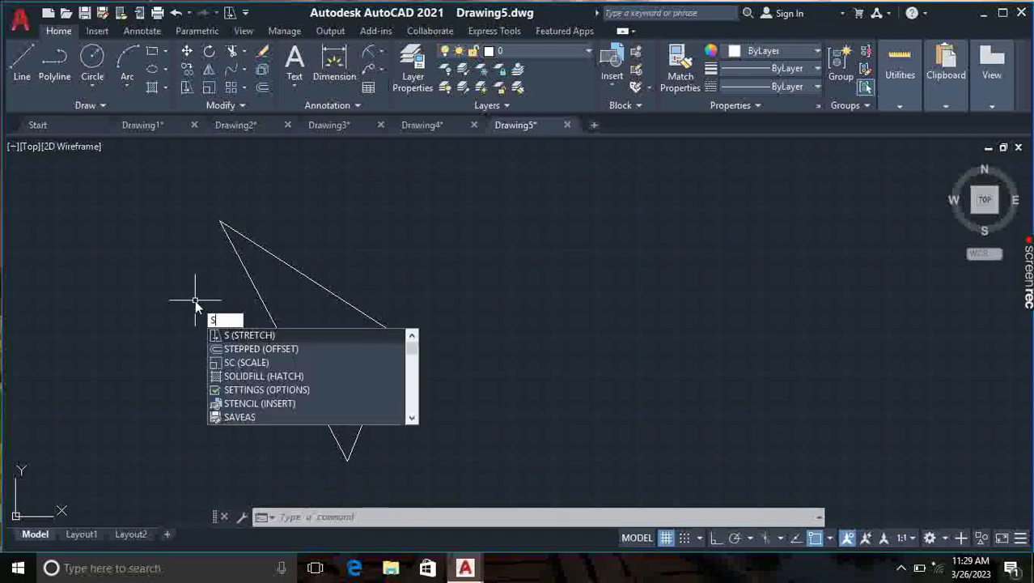
Start SCALE and select the triangle's left, top and right edges.
{"action": "type", "text": "e"}
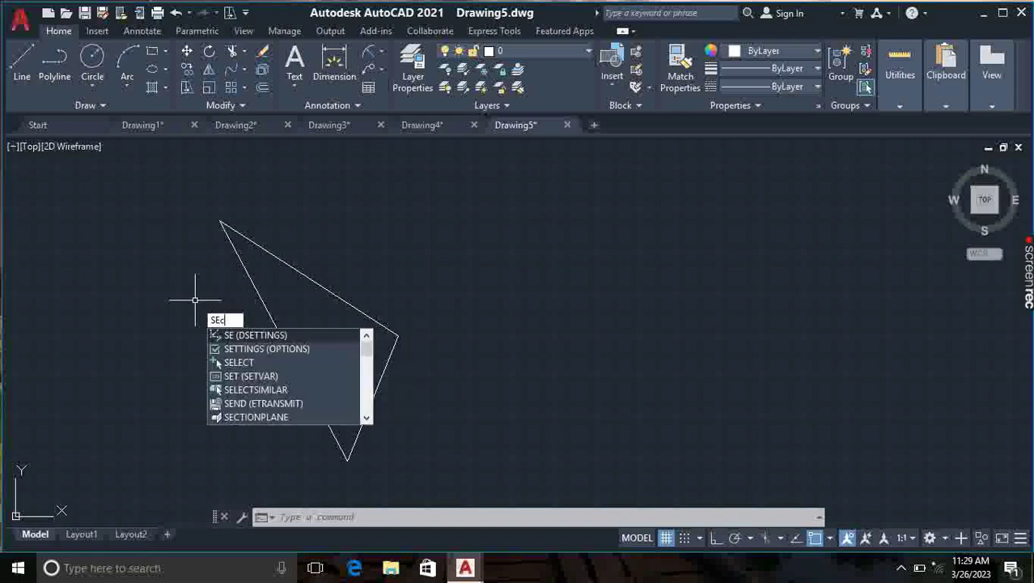
{"action": "type", "text": "c"}
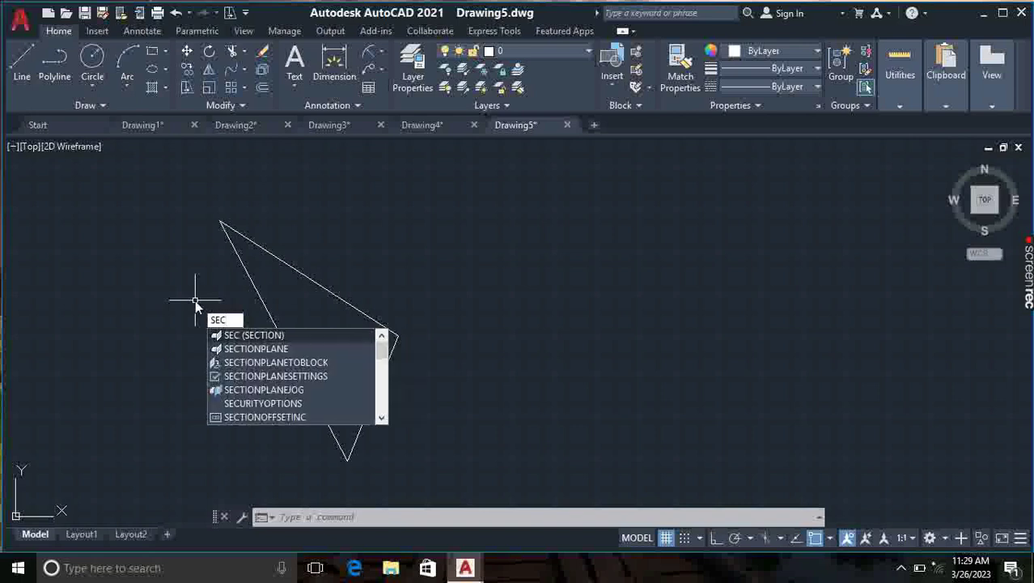
{"action": "key", "text": "BackSpace"}
{"action": "key", "text": "BackSpace"}
{"action": "type", "text": "c"}
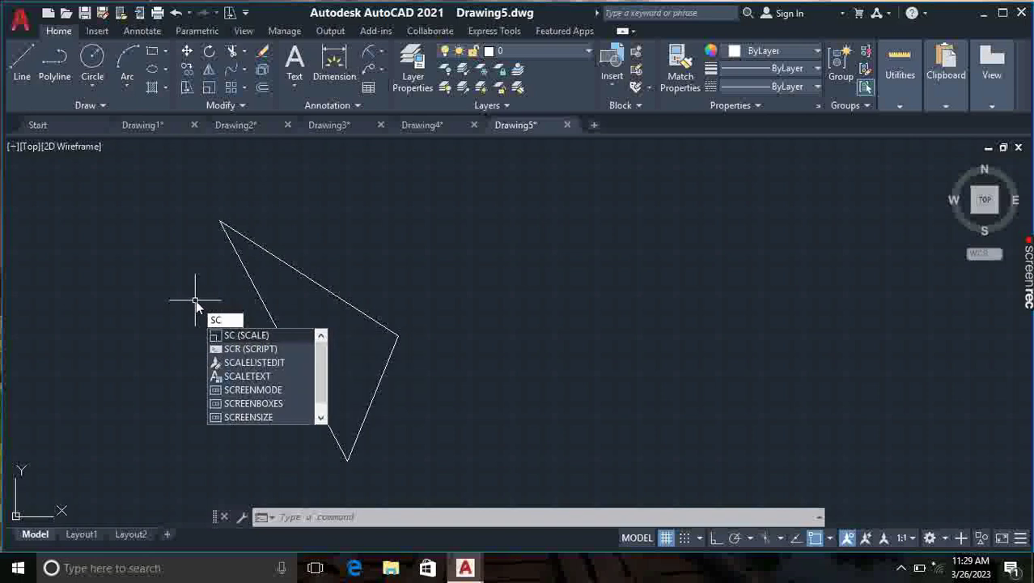
{"action": "left_click", "coordinate": [253, 335]}
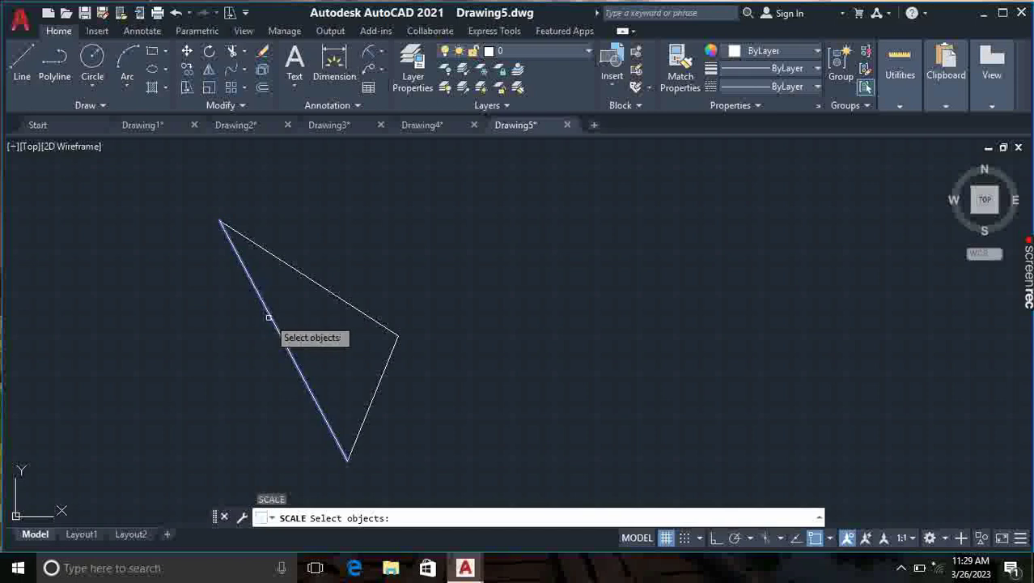
{"action": "left_click", "coordinate": [268, 316]}
{"action": "left_click", "coordinate": [305, 274]}
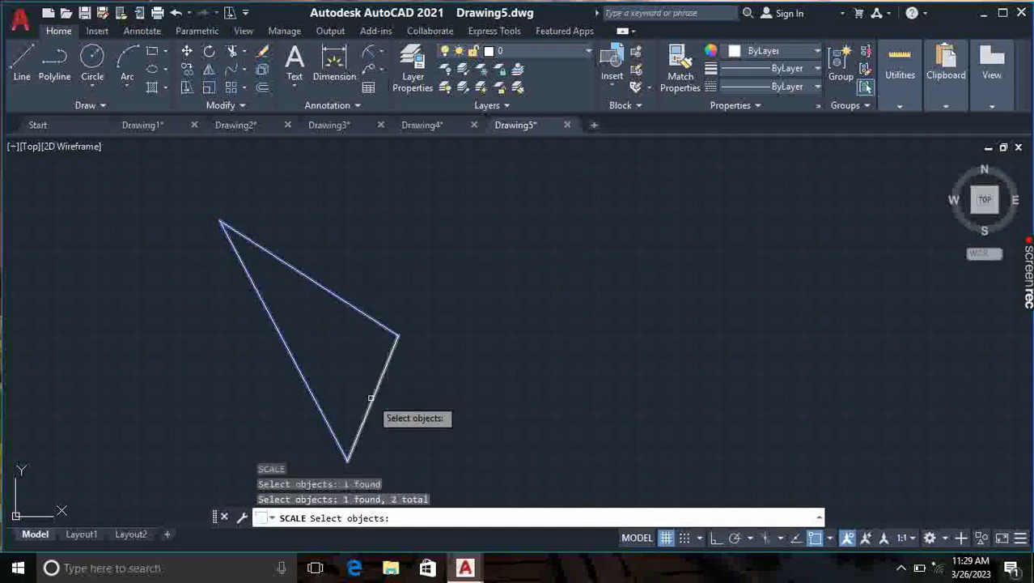
{"action": "left_click", "coordinate": [371, 398]}
{"action": "key", "text": "Return"}
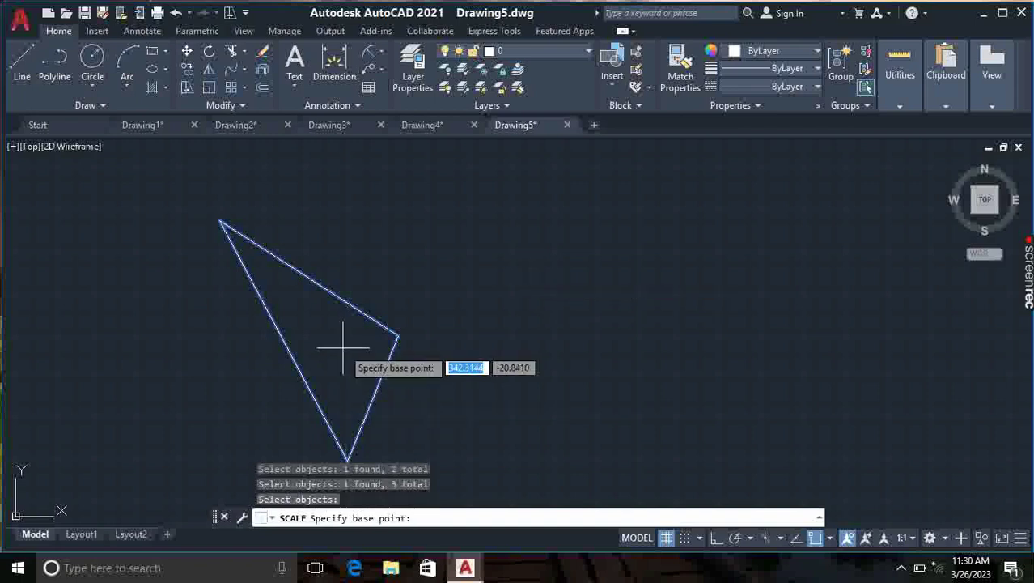
Scale the triangle by a factor of 10 about its bottom corner.
{"action": "scroll", "coordinate": [346, 346], "scroll_direction": "down", "scroll_amount": 2}
{"action": "middle_click_drag", "start_coordinate": [352, 354], "coordinate": [377, 296]}
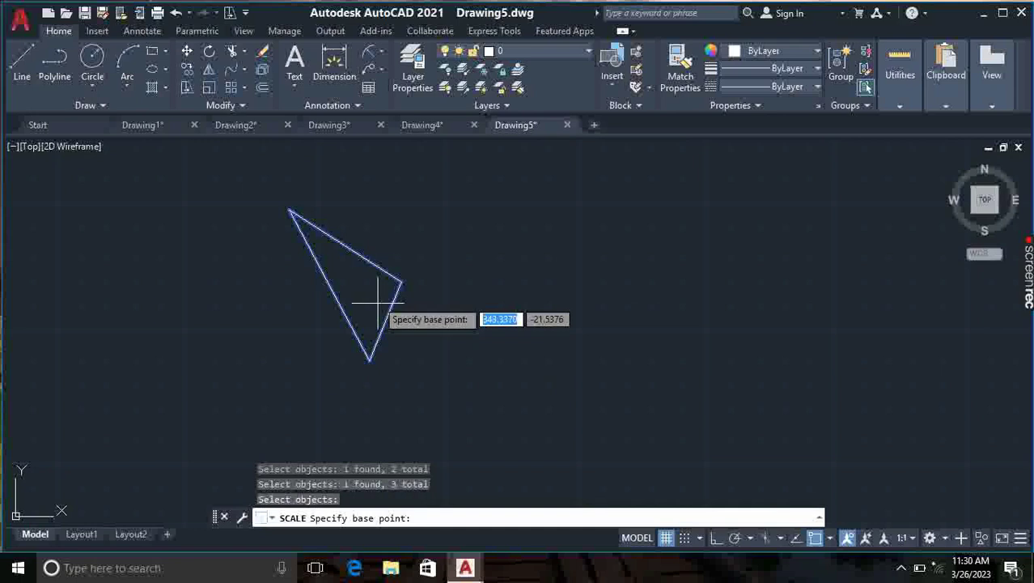
{"action": "left_click", "coordinate": [369, 360]}
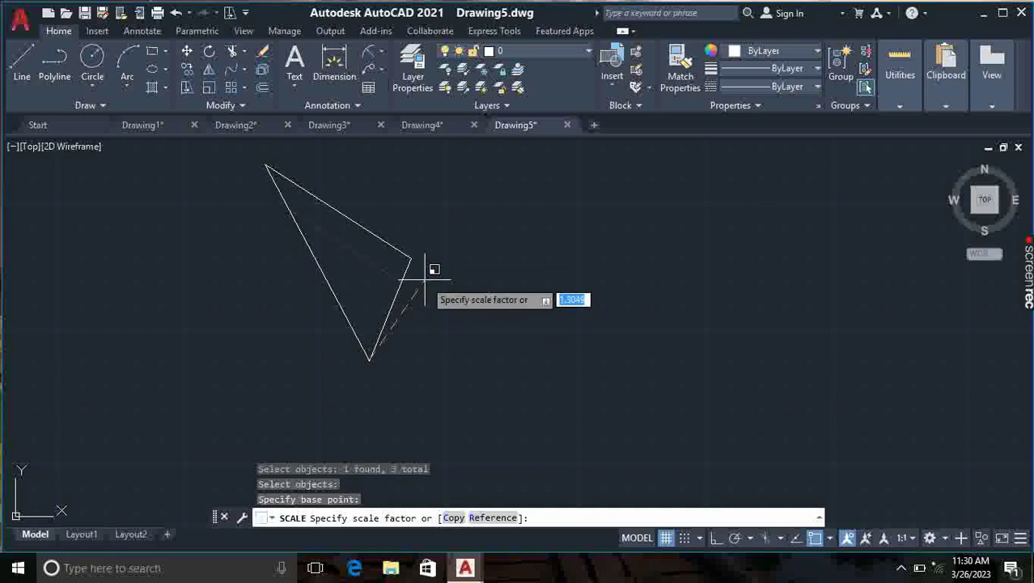
{"action": "type", "text": "10"}
{"action": "key", "text": "Return"}
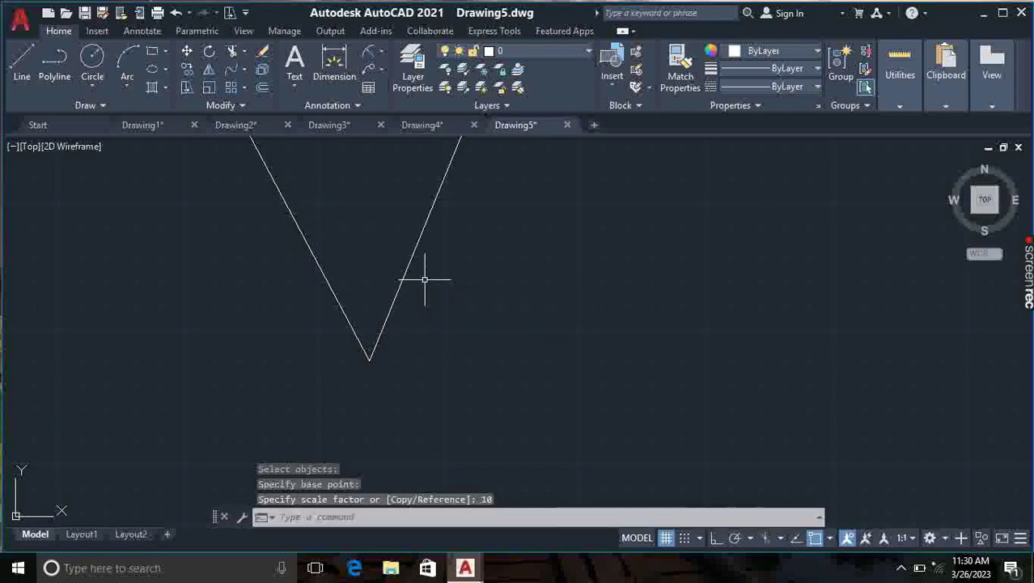
{"action": "scroll", "coordinate": [429, 276], "scroll_direction": "down", "scroll_amount": 1}
{"action": "scroll", "coordinate": [385, 280], "scroll_direction": "down", "scroll_amount": 2}
{"action": "mouse_move", "coordinate": [392, 217]}
{"action": "middle_mouse_down"}
{"action": "mouse_move", "coordinate": [335, 374]}
{"action": "mouse_move", "coordinate": [326, 375]}
{"action": "mouse_move", "coordinate": [503, 224]}
{"action": "middle_mouse_up"}
{"action": "scroll", "coordinate": [324, 373], "scroll_direction": "down", "scroll_amount": 3}
{"action": "scroll", "coordinate": [316, 319], "scroll_direction": "up", "scroll_amount": 2}
{"action": "scroll", "coordinate": [320, 338], "scroll_direction": "up", "scroll_amount": 1}
{"action": "scroll", "coordinate": [493, 243], "scroll_direction": "up", "scroll_amount": 1}
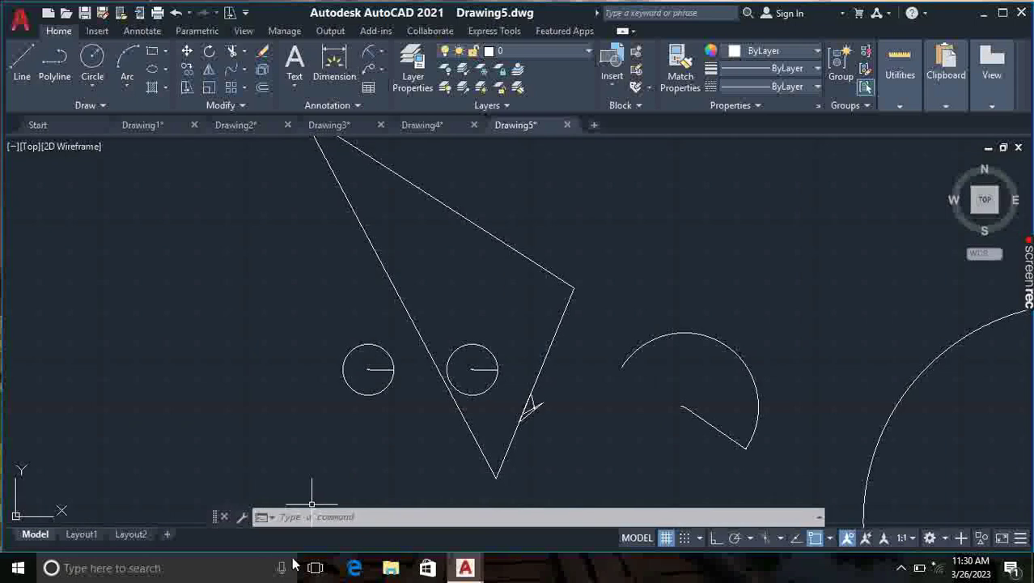
{"action": "scroll", "coordinate": [483, 325], "scroll_direction": "down", "scroll_amount": 2}
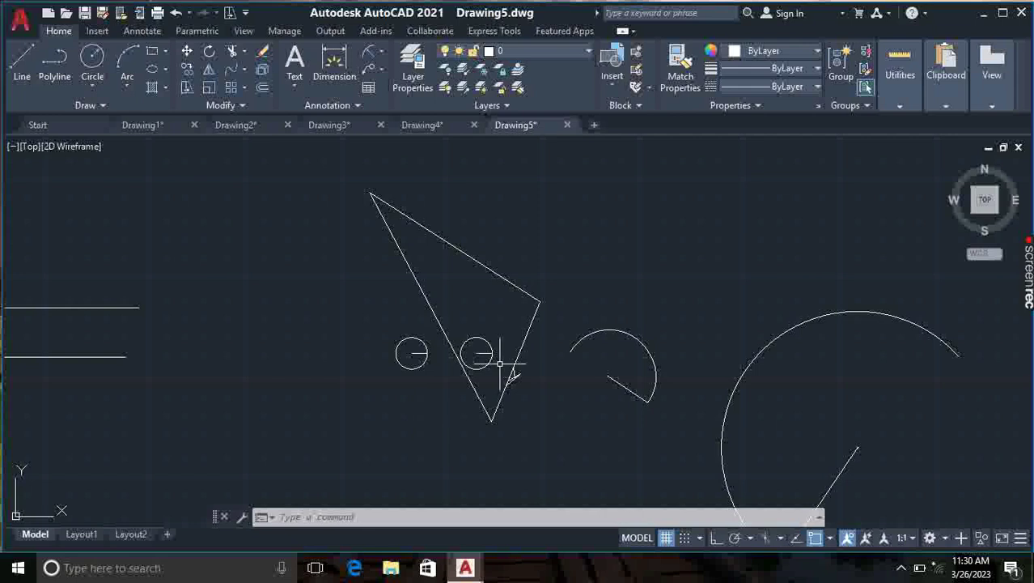
{"action": "scroll", "coordinate": [509, 317], "scroll_direction": "up", "scroll_amount": 1}
{"action": "scroll", "coordinate": [513, 328], "scroll_direction": "down", "scroll_amount": 2}
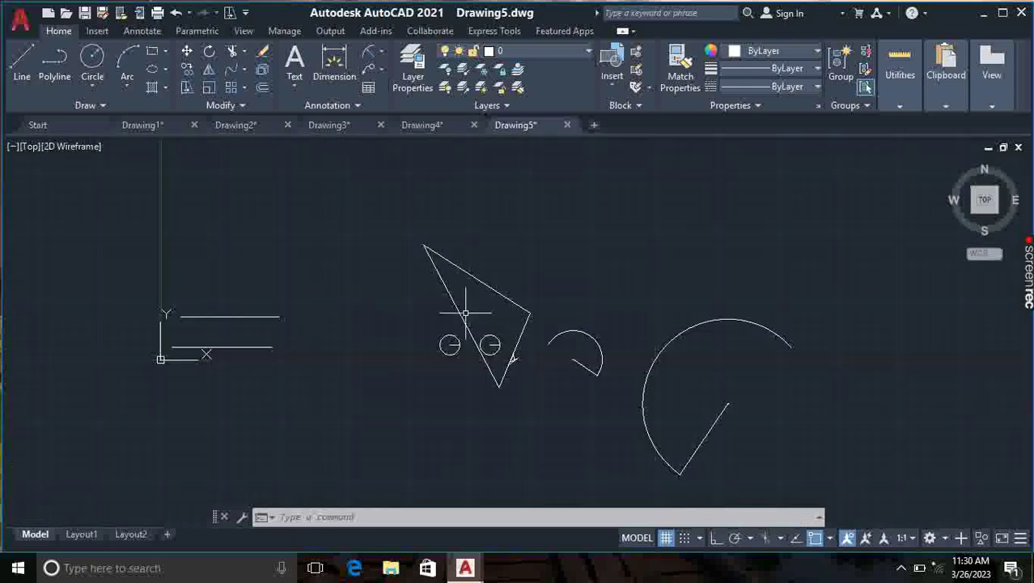